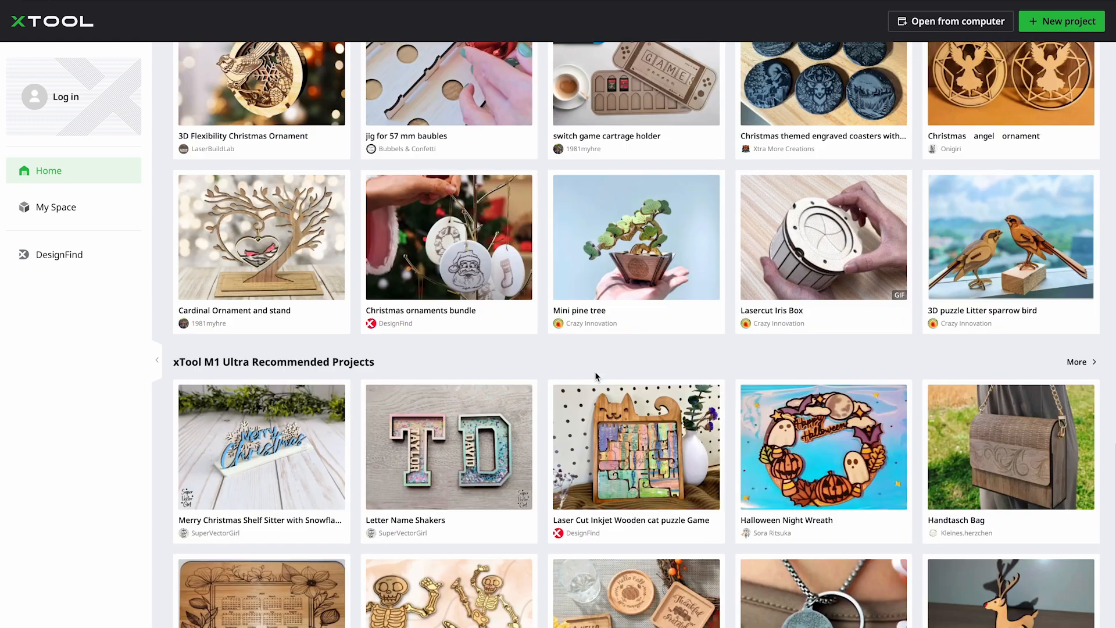
Look through the xTool M1 Ultra recommended projects and open My Space
scroll(596, 377, down, 1)
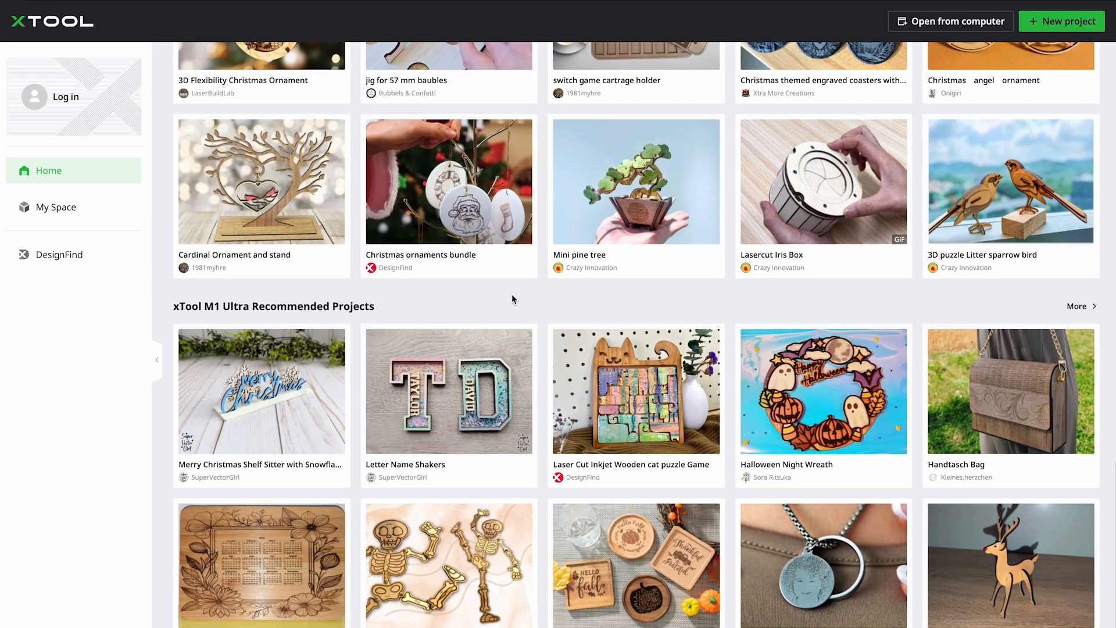
click(70, 208)
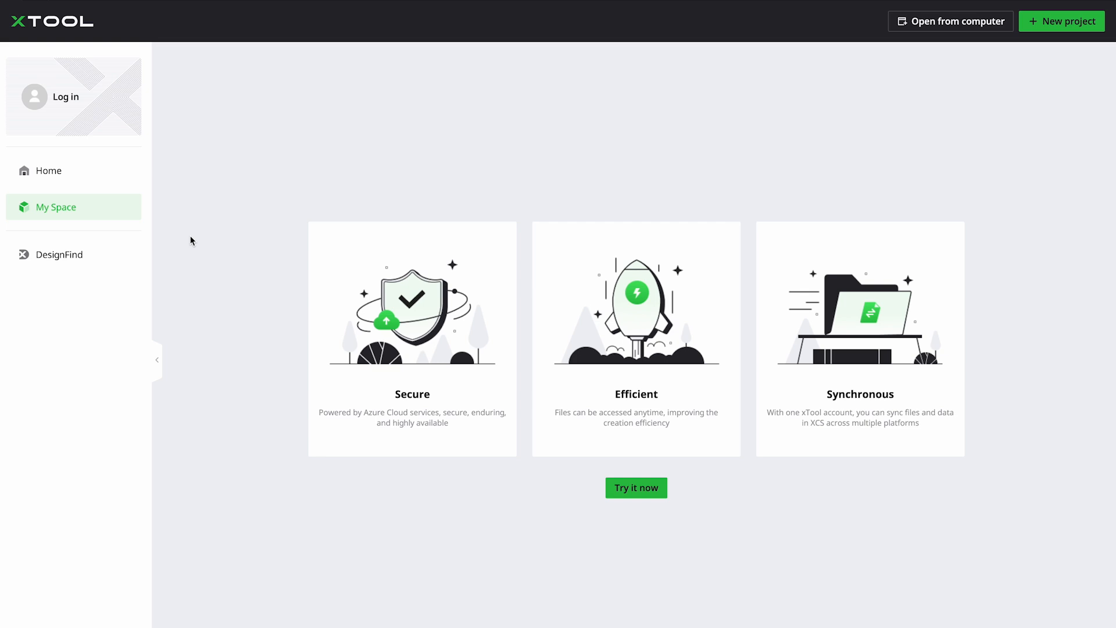
Open DesignFind and look through its community shared assets and project categories
click(57, 256)
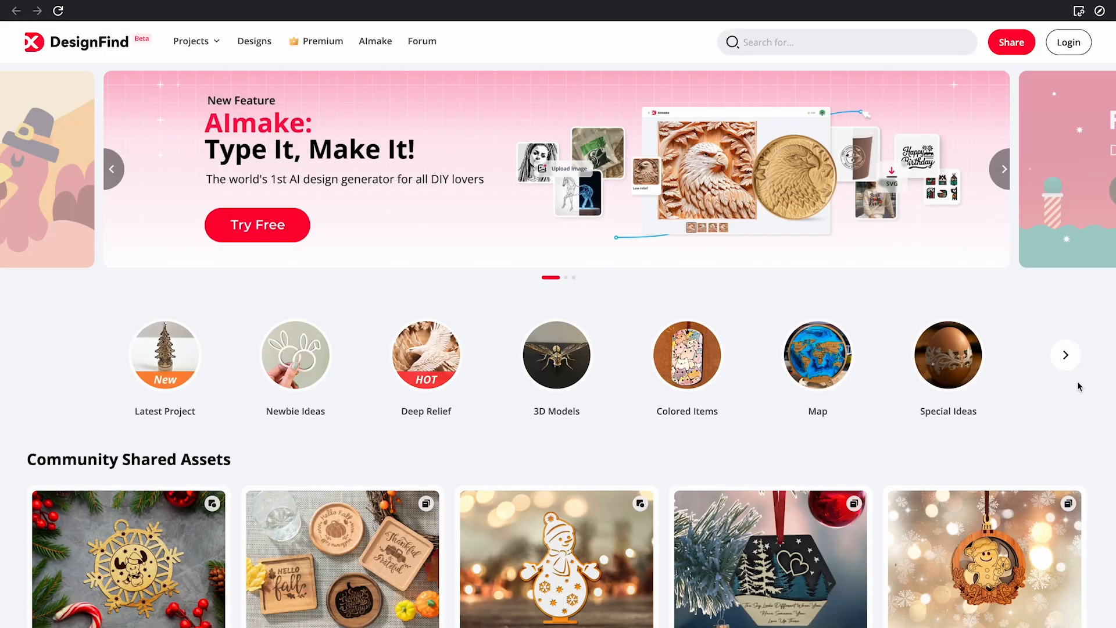
scroll(1041, 392, down, 1)
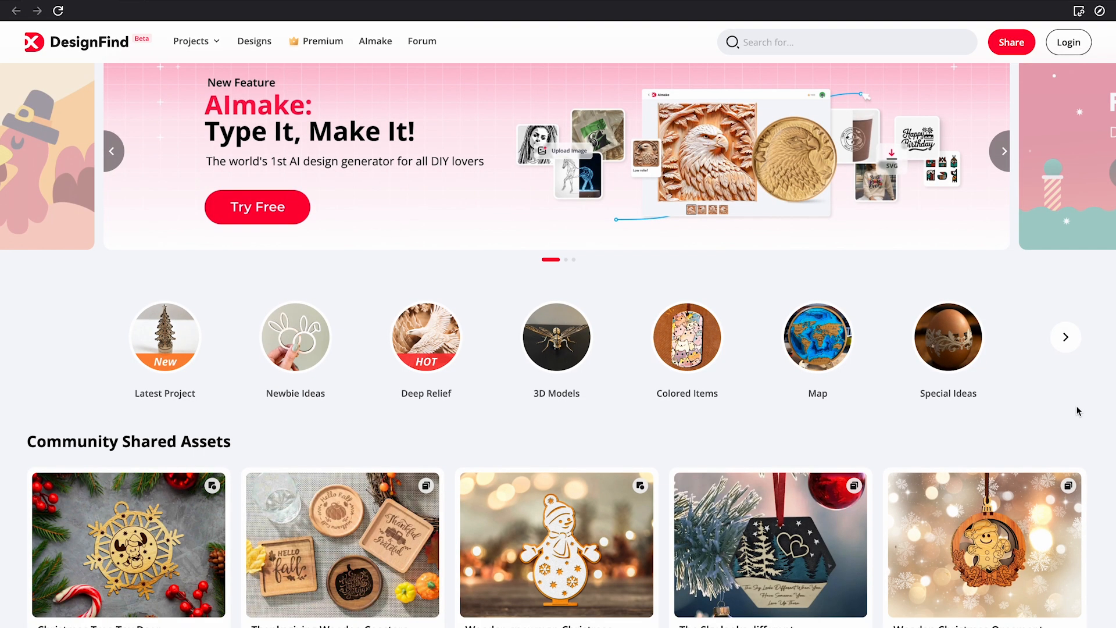
scroll(1007, 404, down, 5)
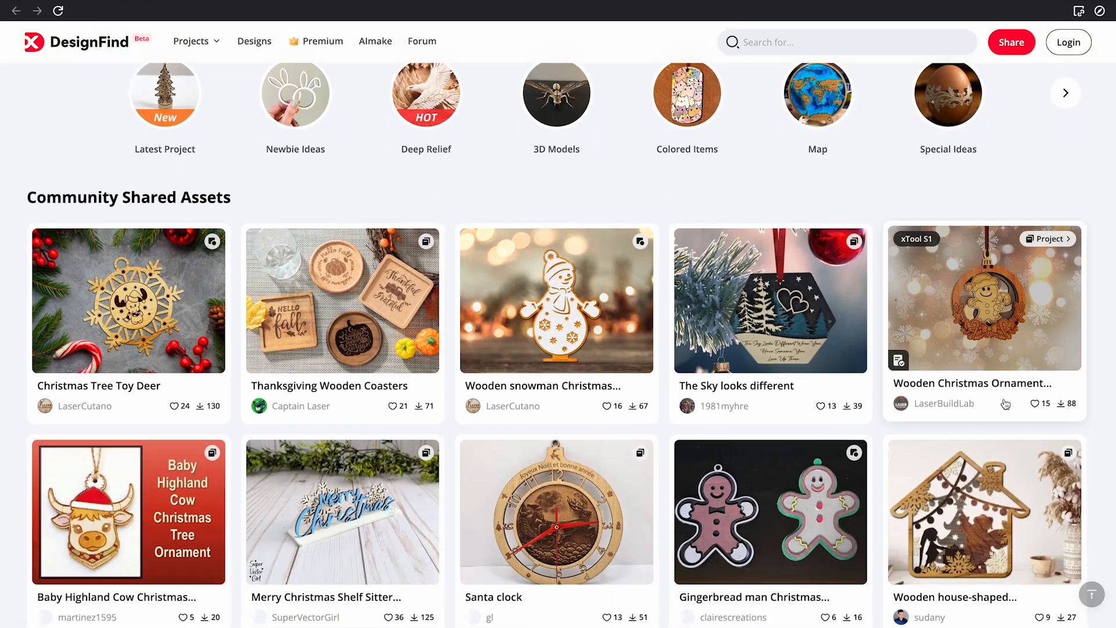
scroll(1006, 403, down, 5)
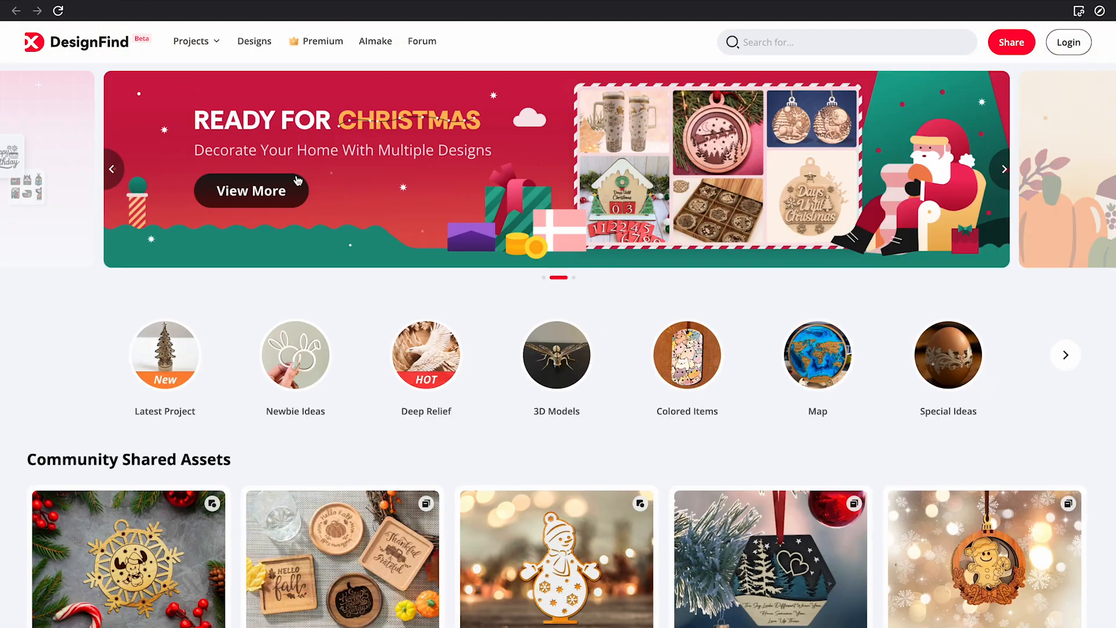
mouse_move(219, 42)
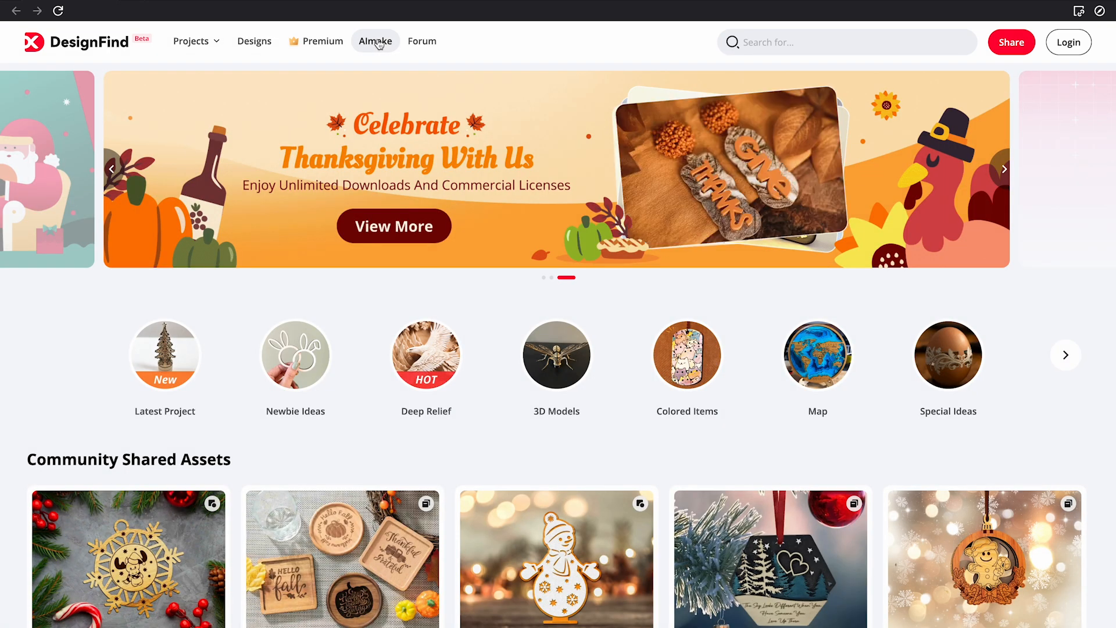
Open the AImake introduction page and run its sample generation for "Crafting is life"
click(375, 42)
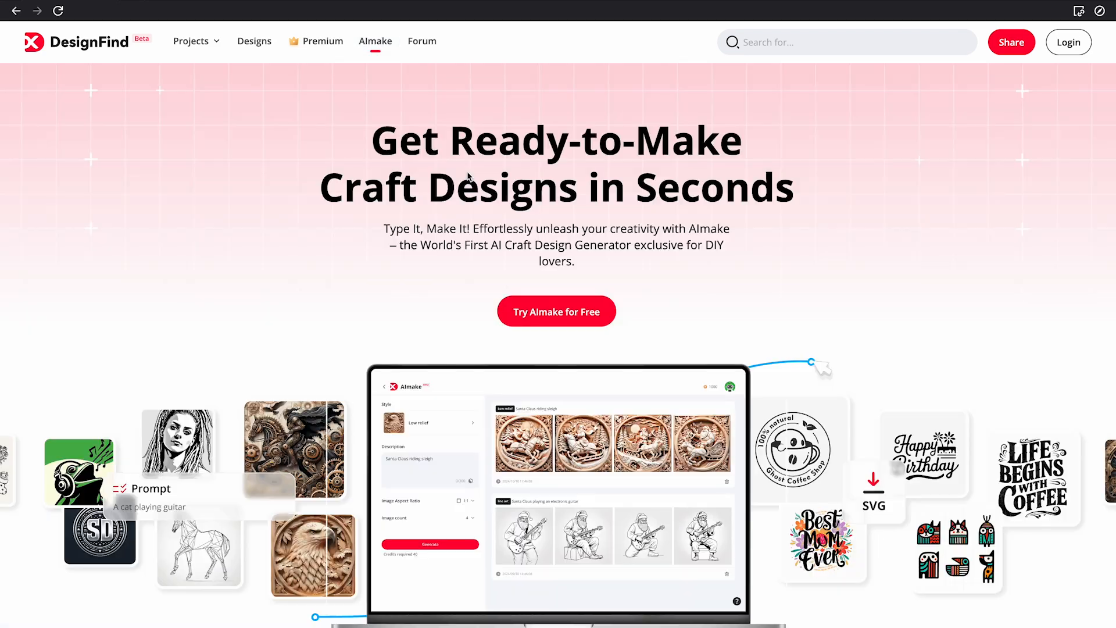
scroll(957, 372, down, 8)
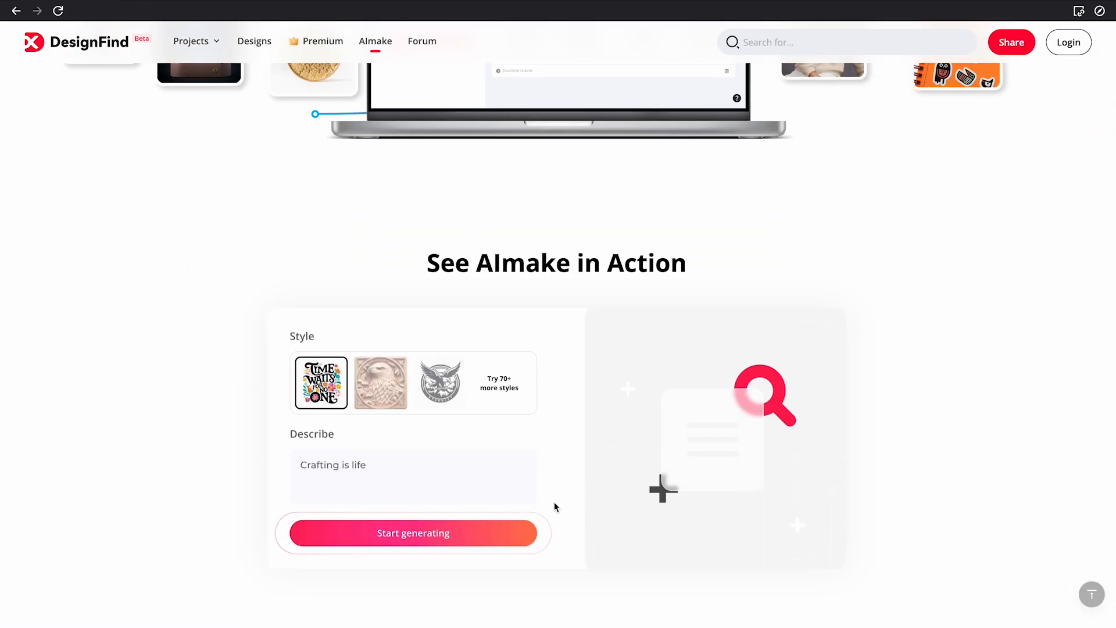
click(407, 534)
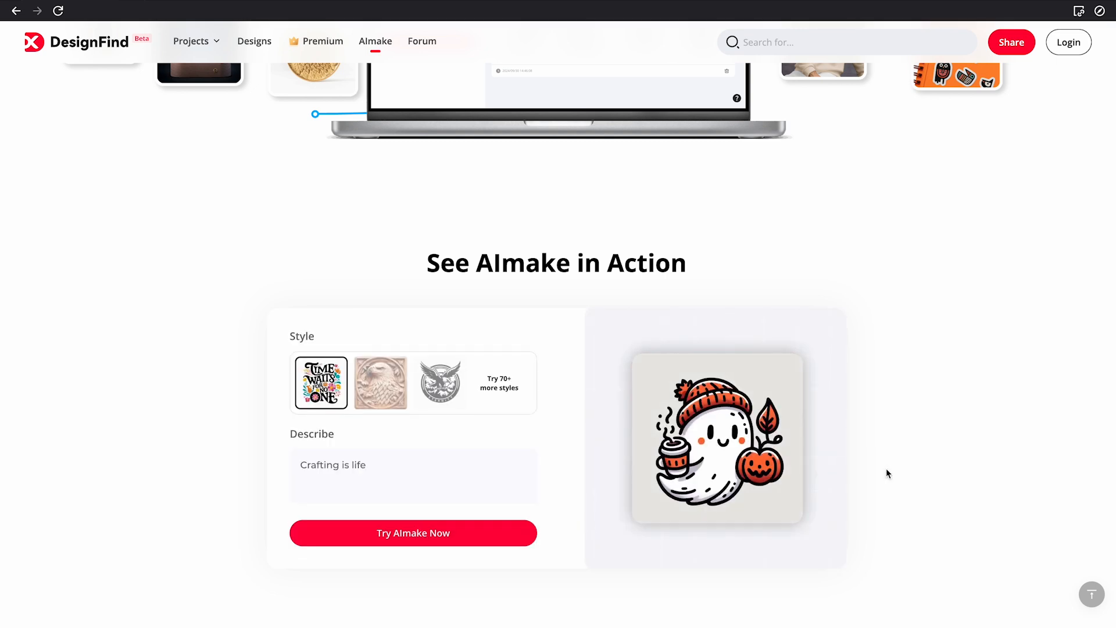
scroll(917, 497, down, 3)
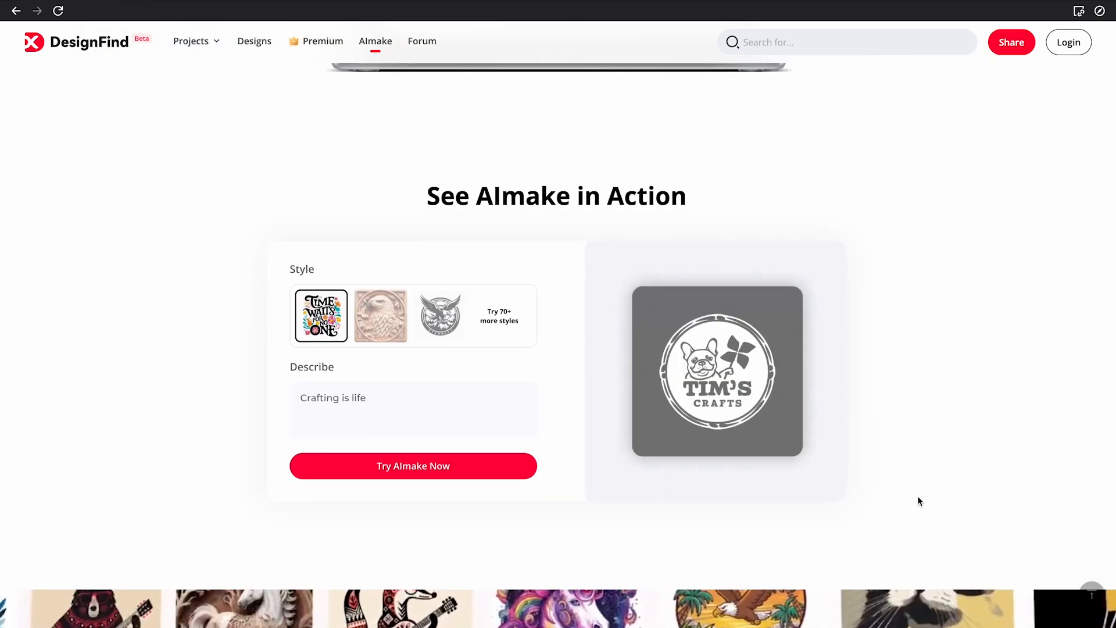
scroll(905, 441, up, 10)
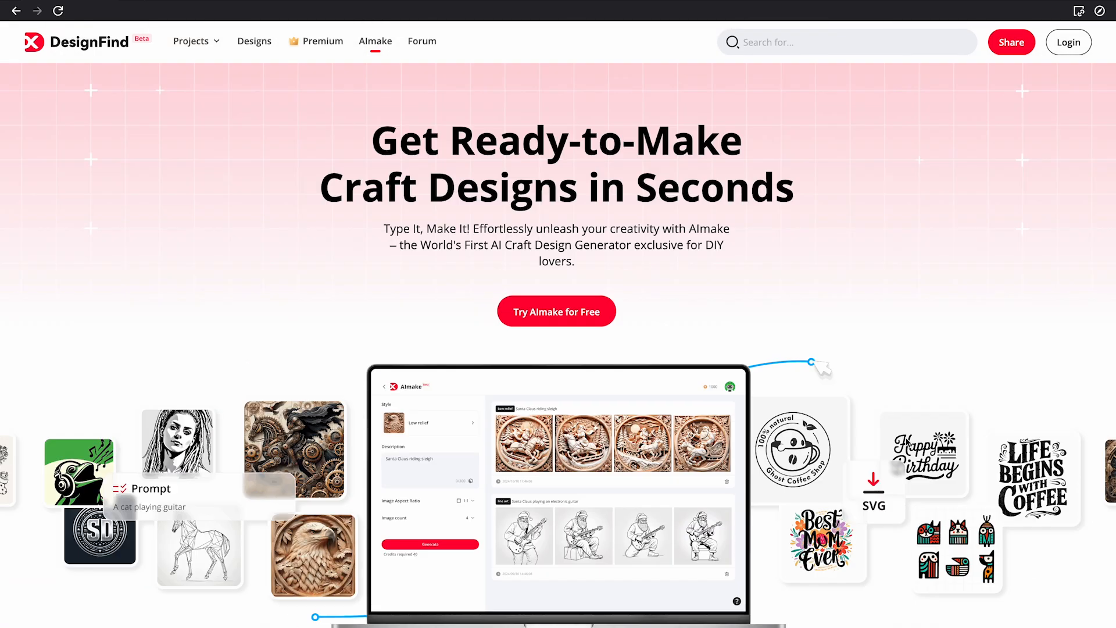
Enter the AImake generator and examine its style palettes, from vector designing through screen printing
click(549, 318)
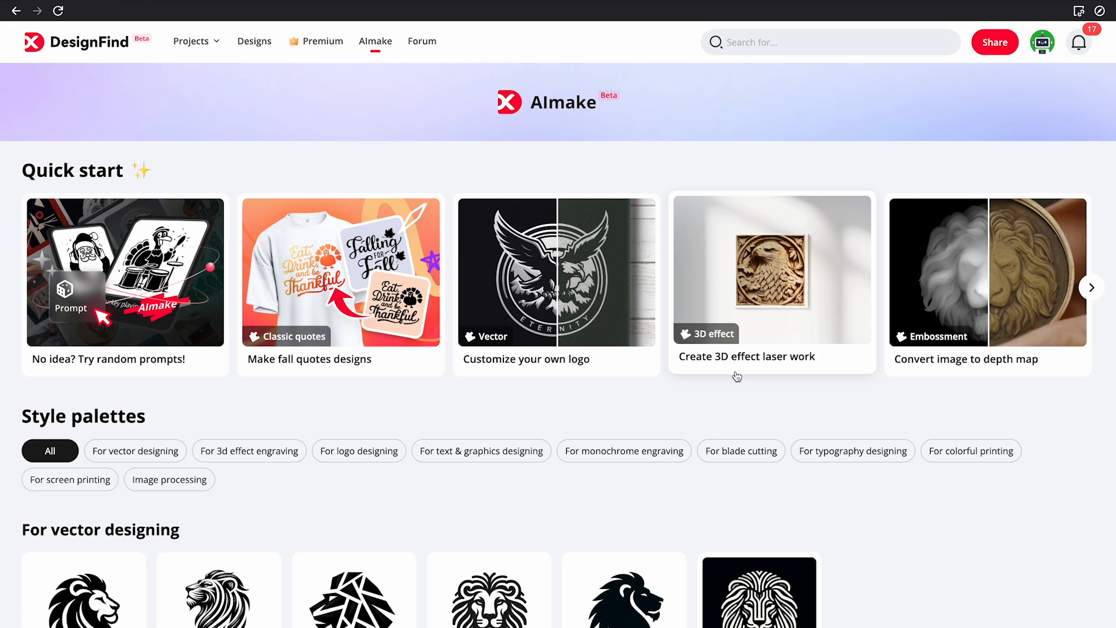
scroll(737, 372, down, 3)
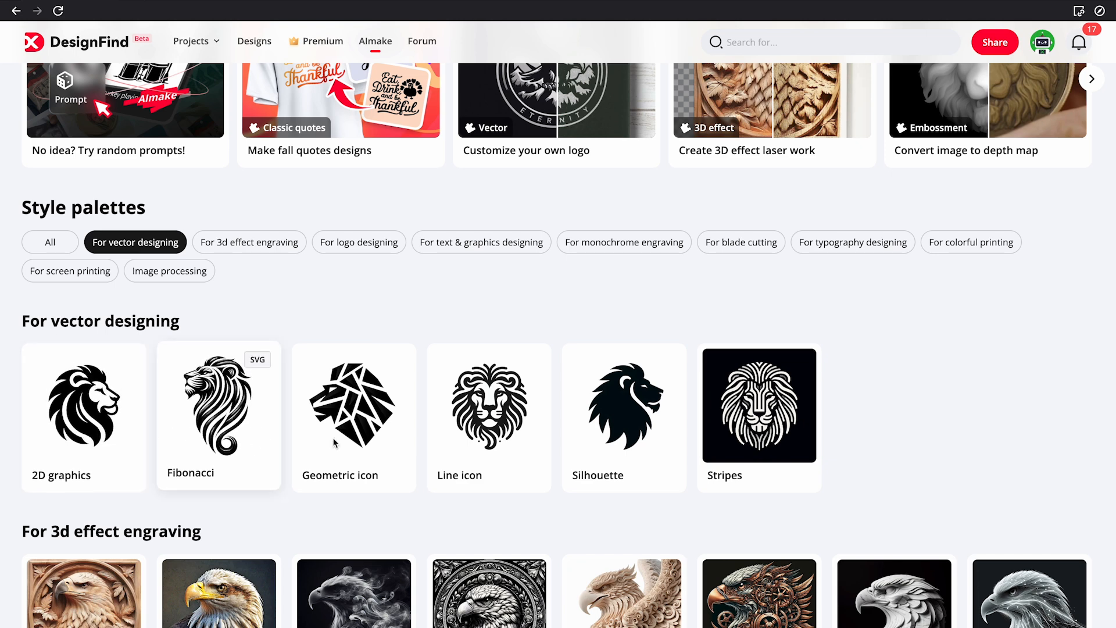
scroll(421, 427, down, 2)
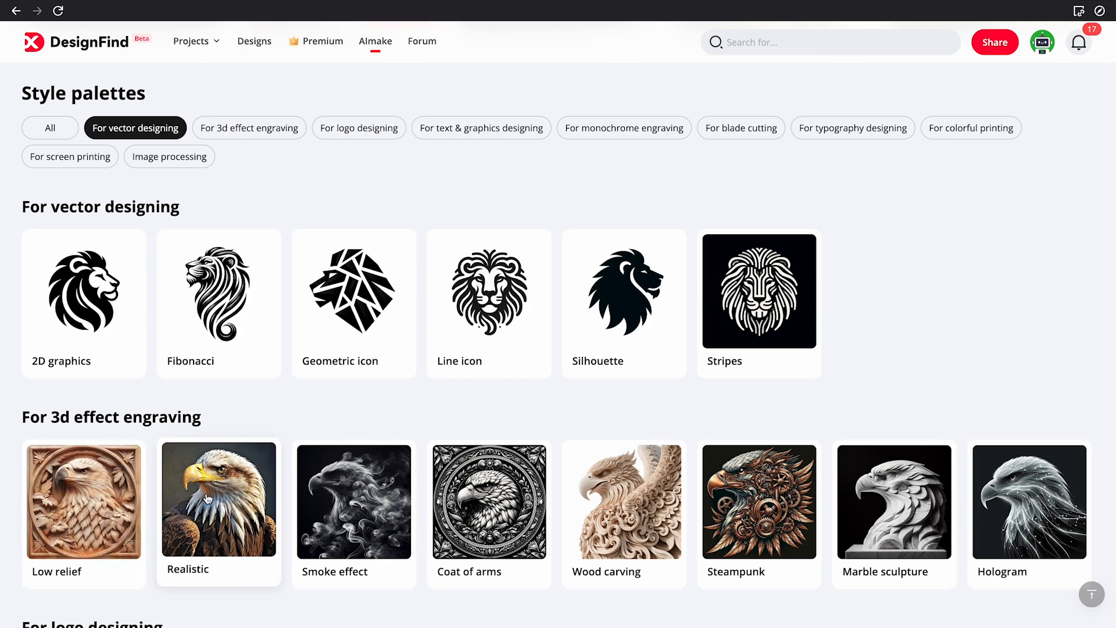
scroll(208, 498, down, 11)
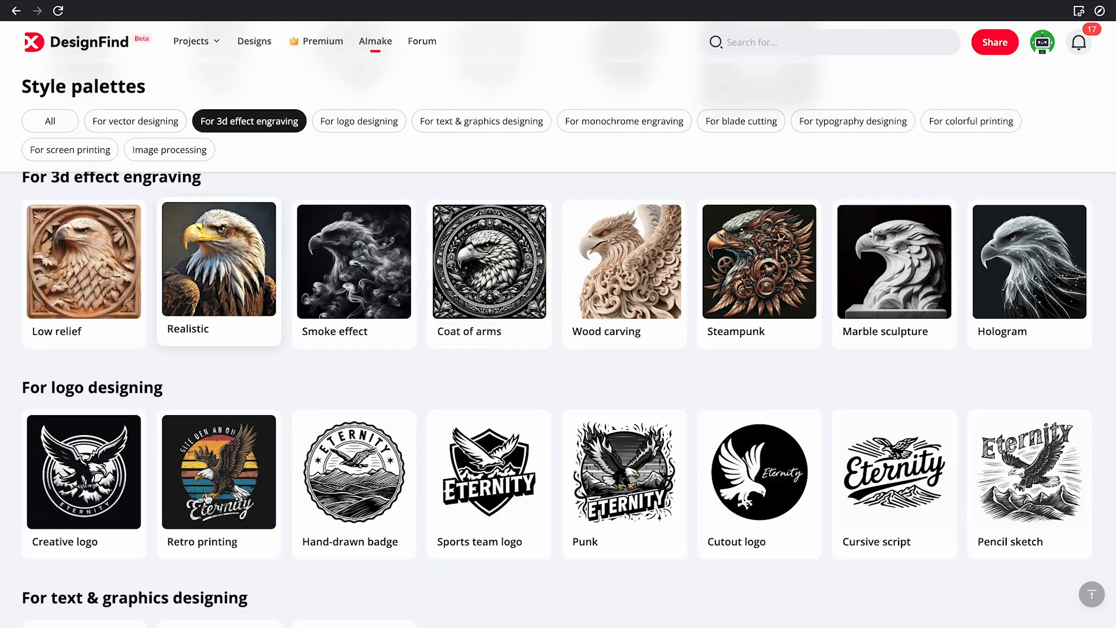
scroll(207, 498, down, 15)
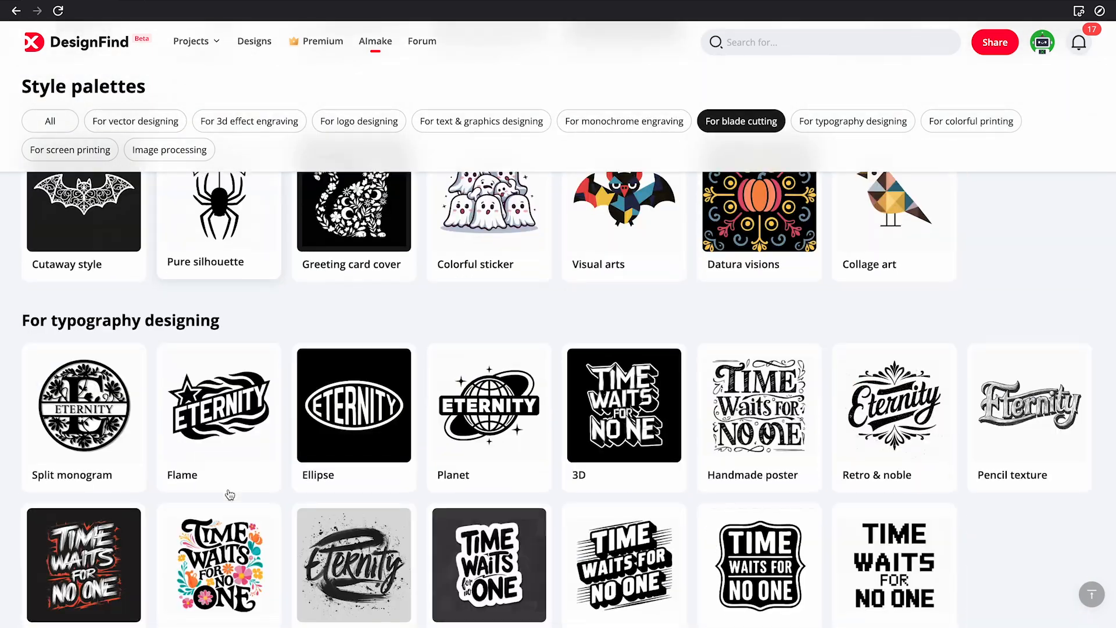
scroll(231, 494, down, 9)
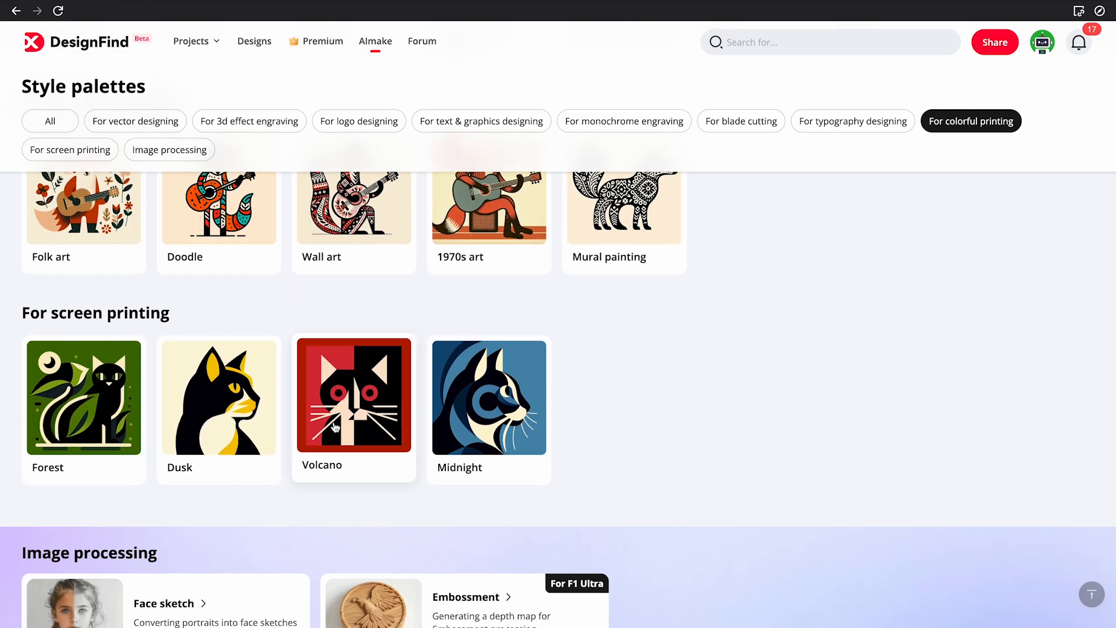
scroll(468, 341, up, 20)
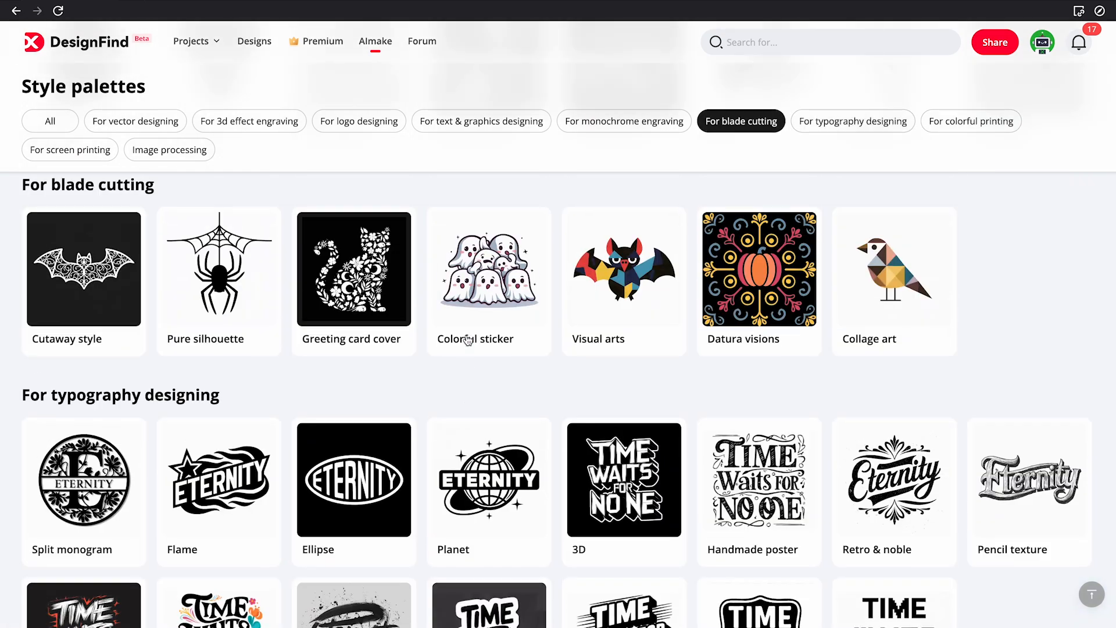
scroll(468, 341, up, 8)
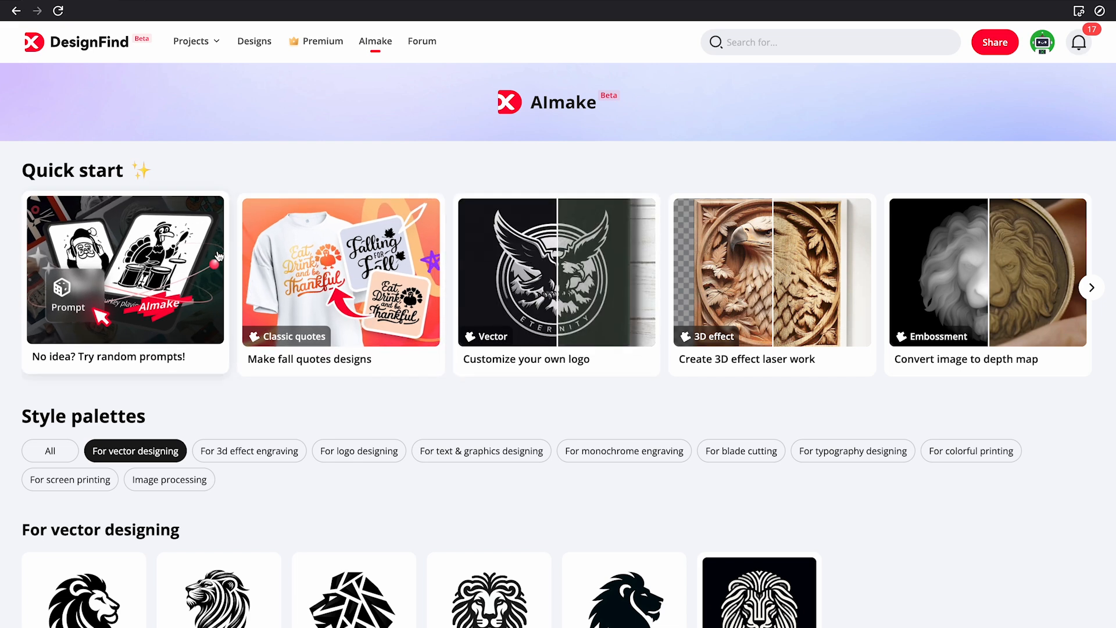
Start an AImake design from the random prompts card and choose the Low relief style from 3D engraving
click(119, 267)
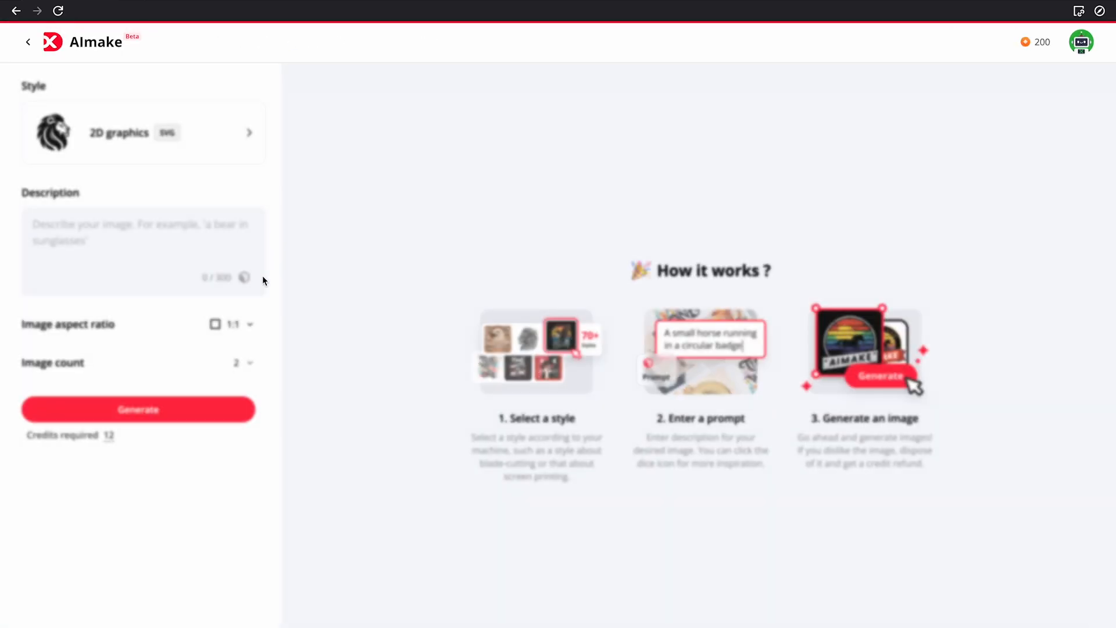
click(105, 135)
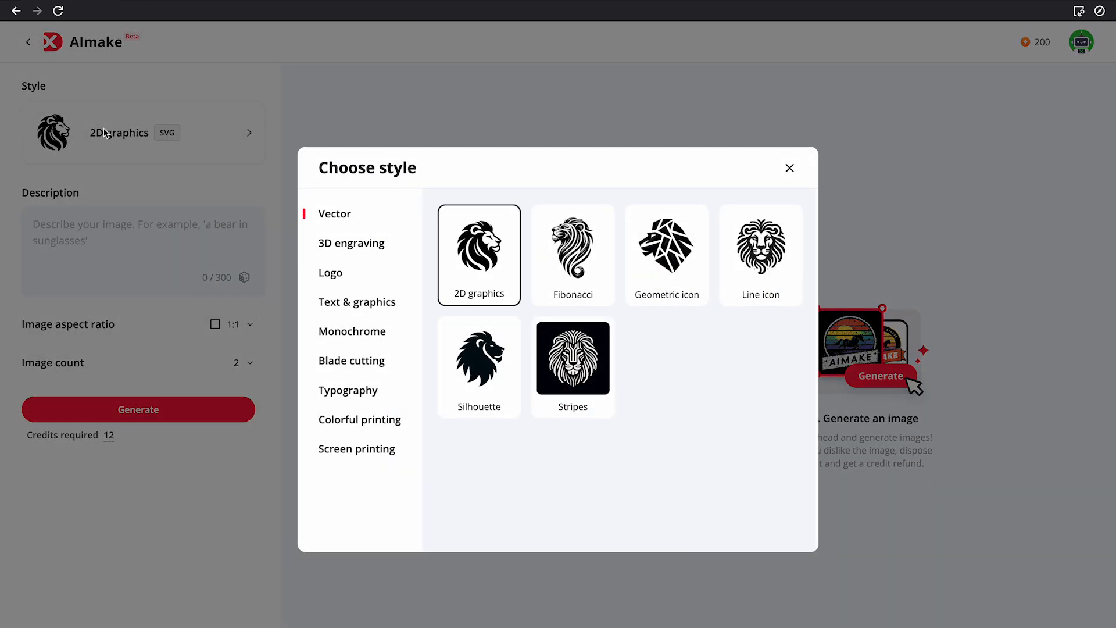
click(386, 246)
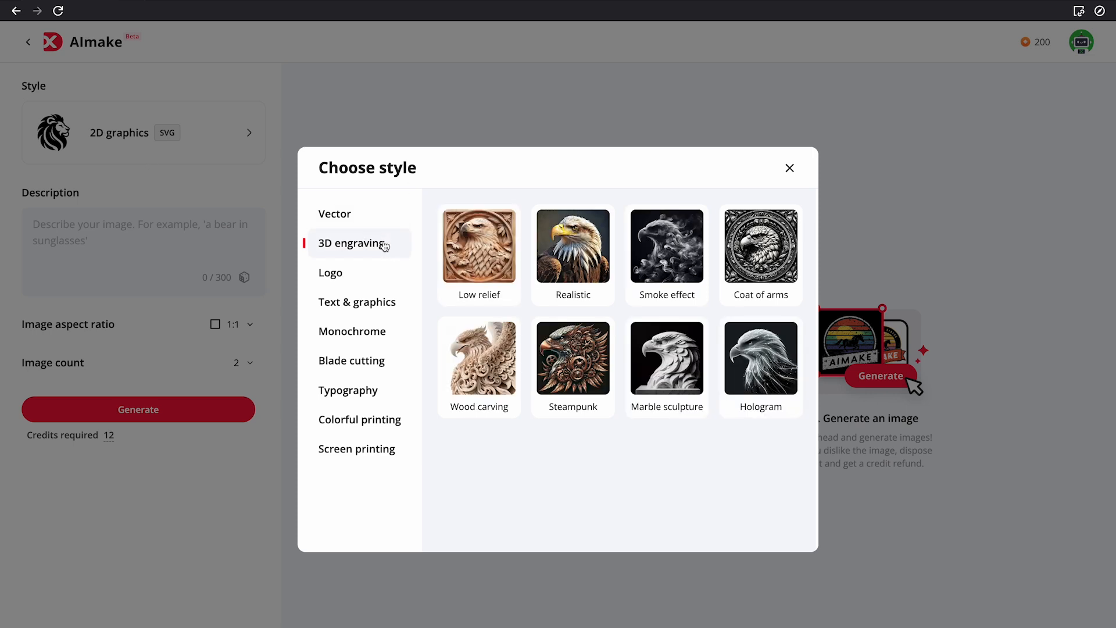
click(471, 249)
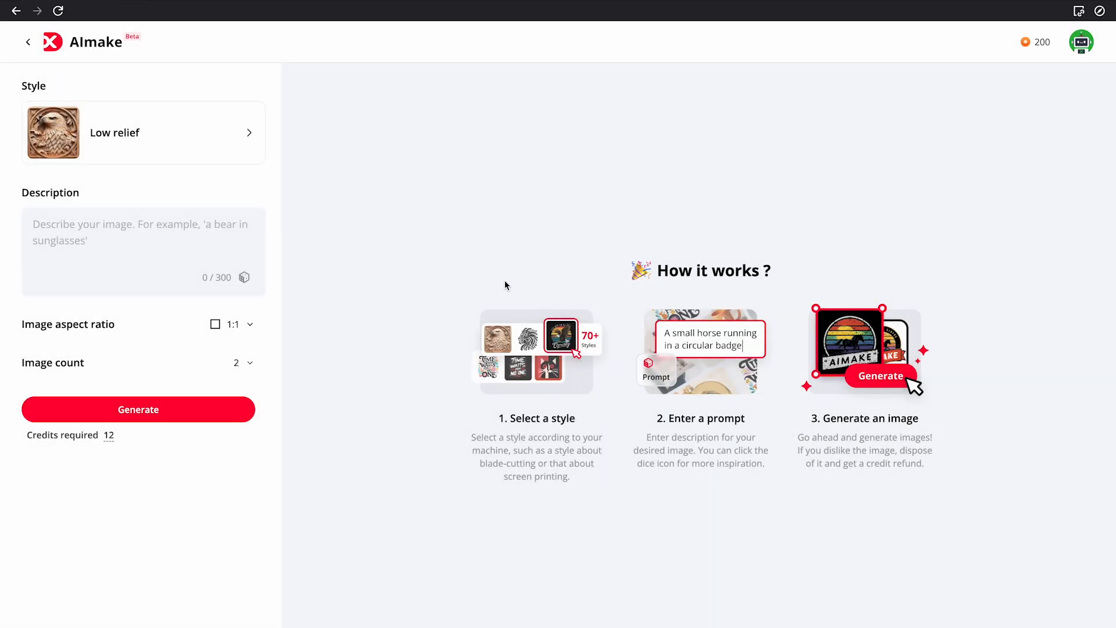
Describe the image as "horse head" and generate the low relief designs
click(158, 246)
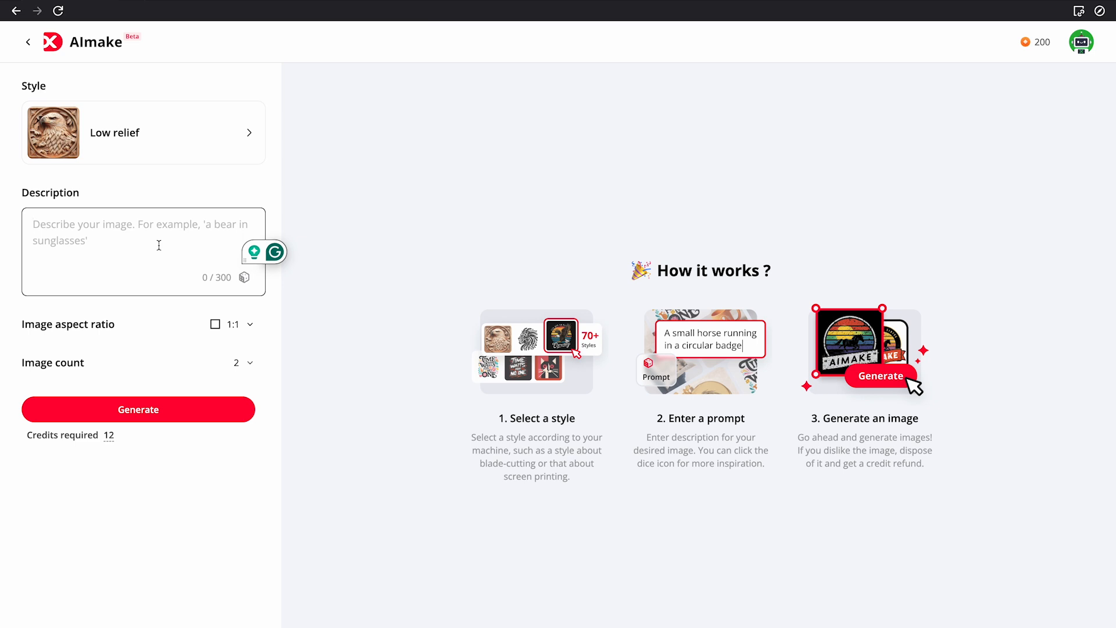
text(horse head)
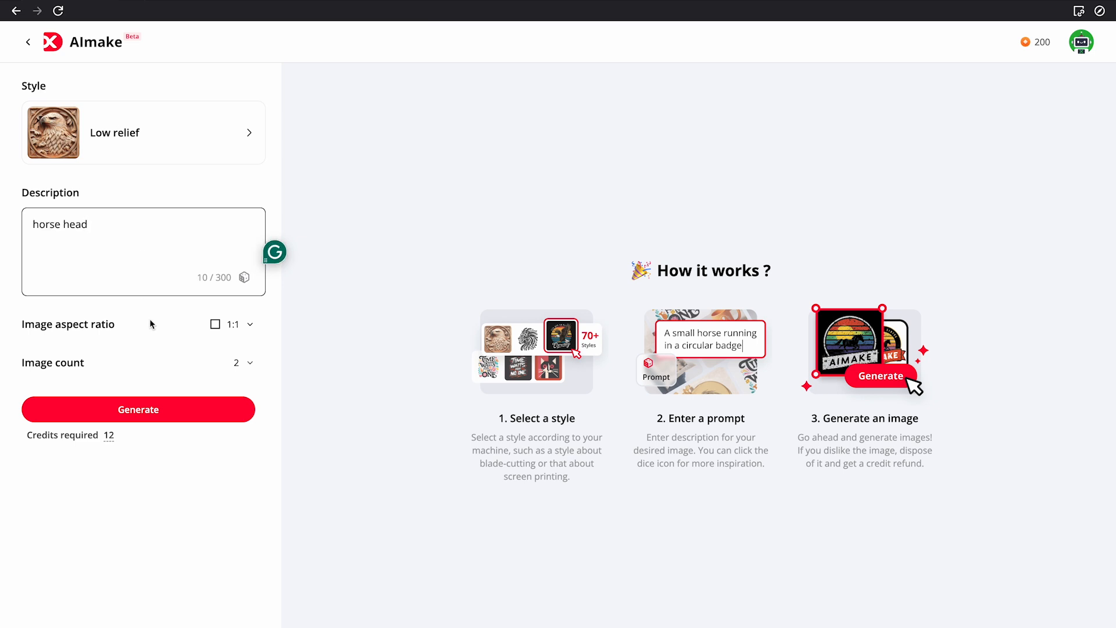
click(139, 411)
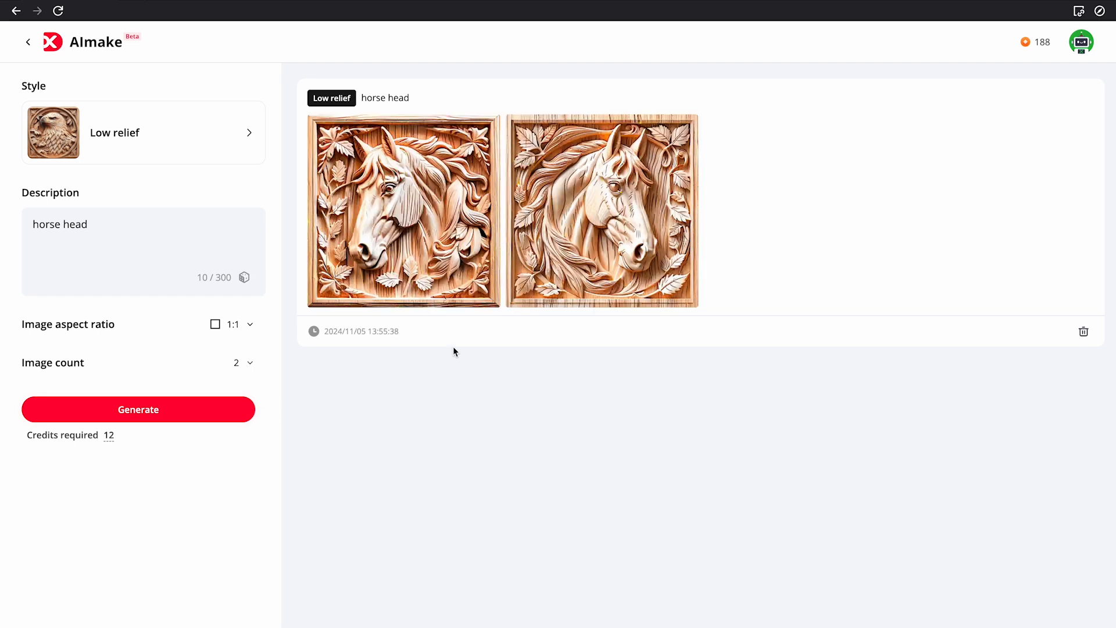
mouse_move(402, 203)
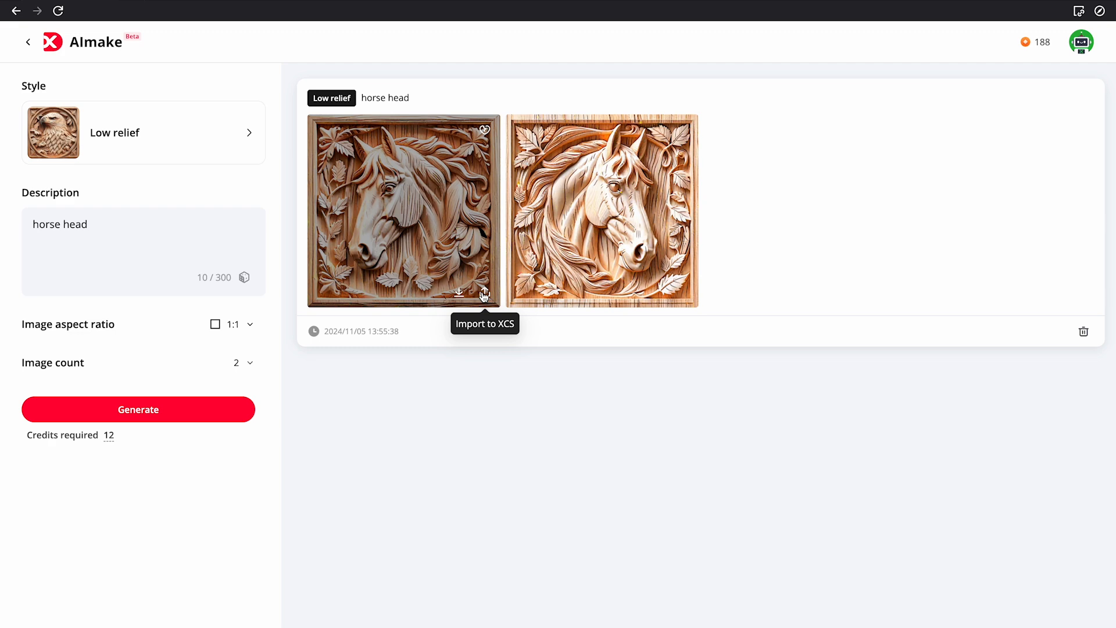
Switch to the Line icon vector style and generate designs from the description "horse head"
click(249, 133)
click(340, 215)
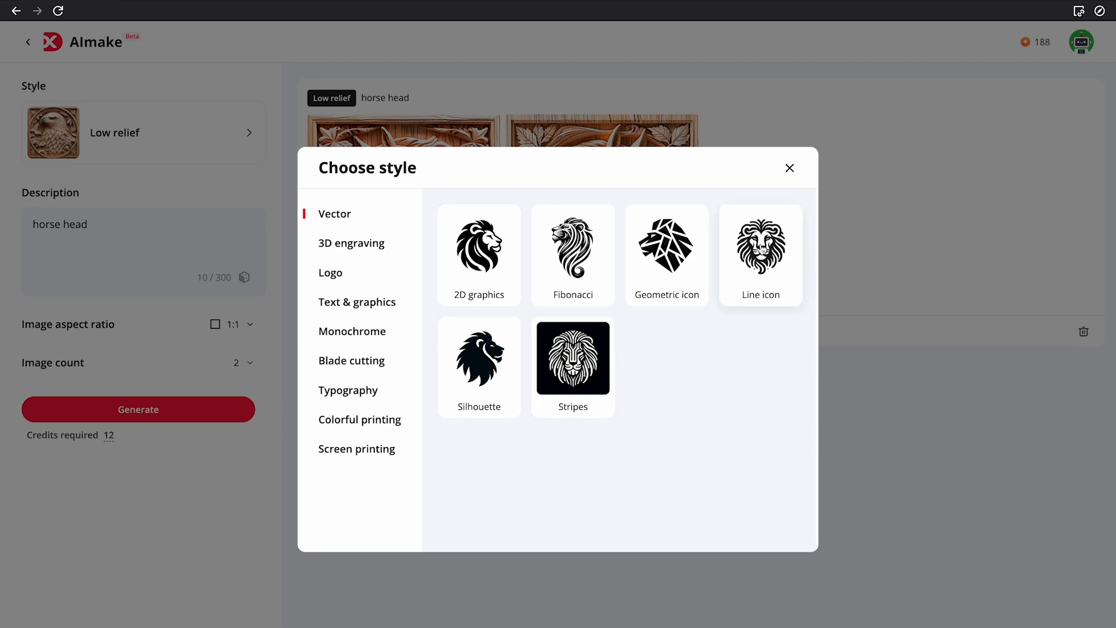
click(756, 272)
click(82, 222)
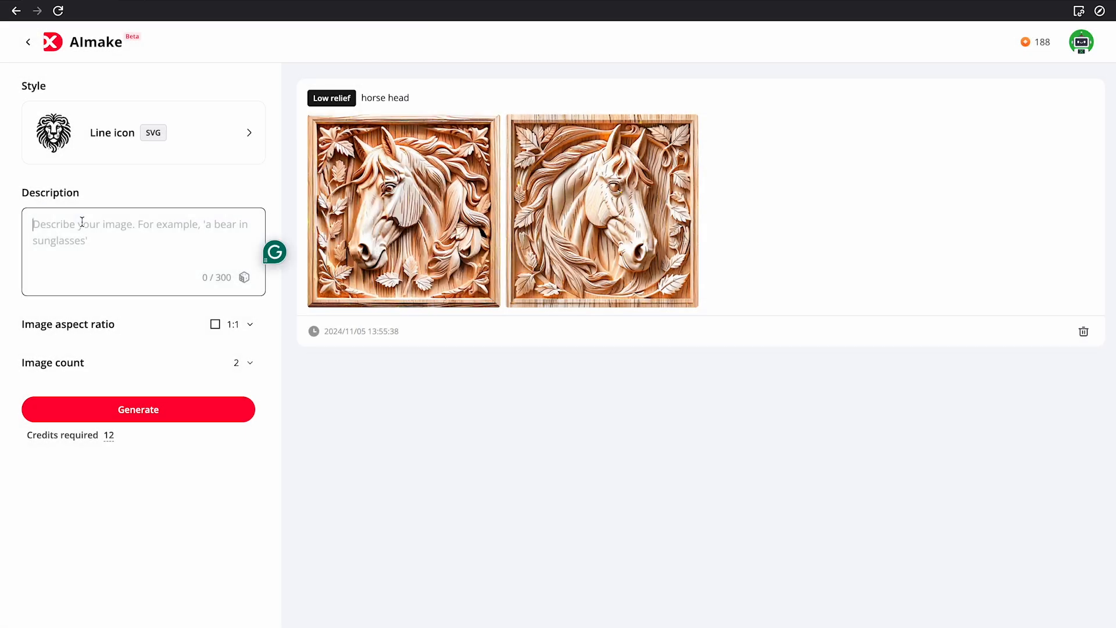
text(horse head)
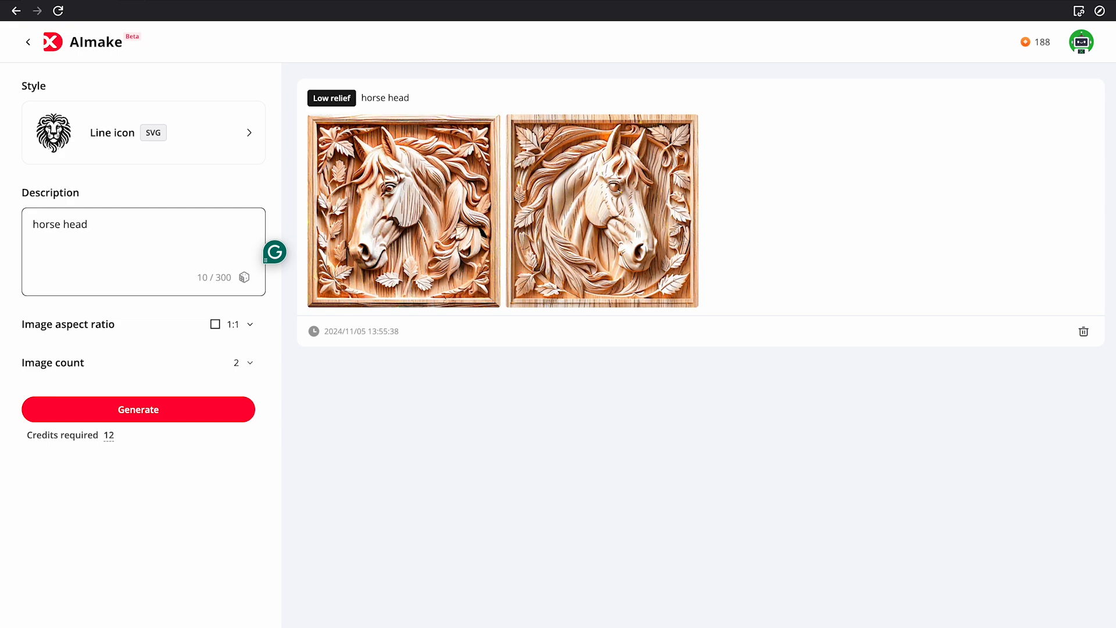
click(149, 414)
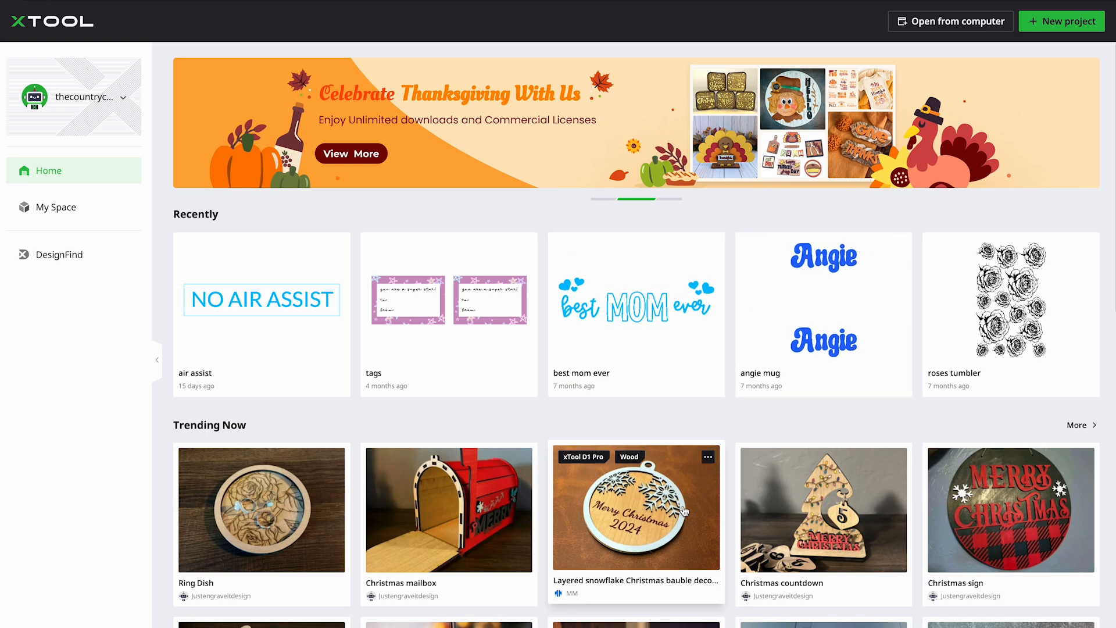
Create a new project and look over its main menu and the available processing modes, keeping Process on baseplate
click(1042, 22)
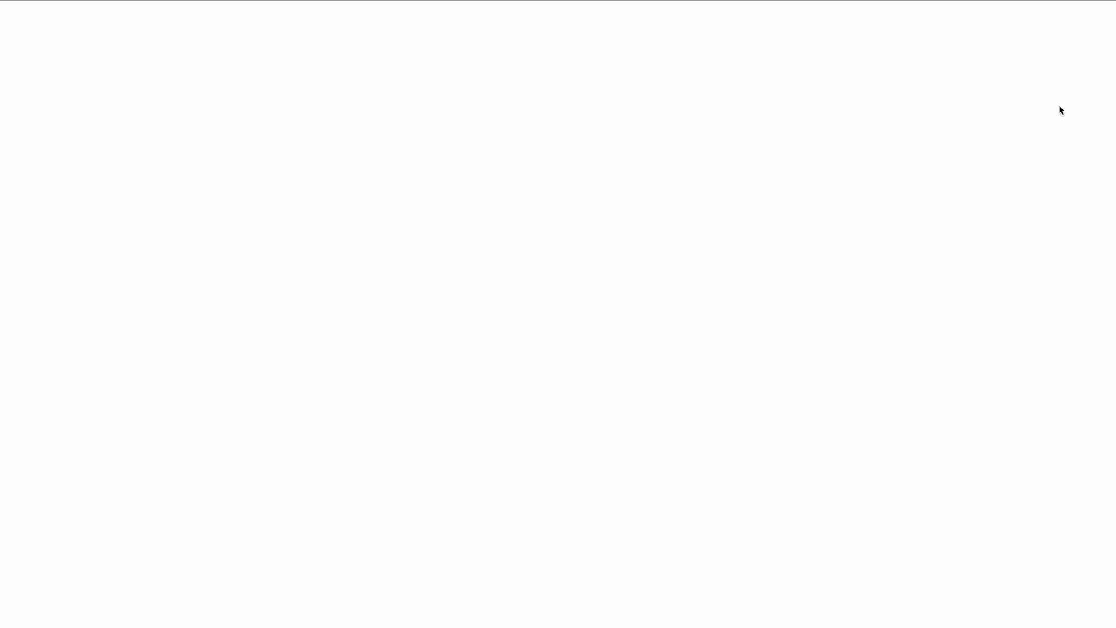
click(29, 19)
mouse_move(34, 51)
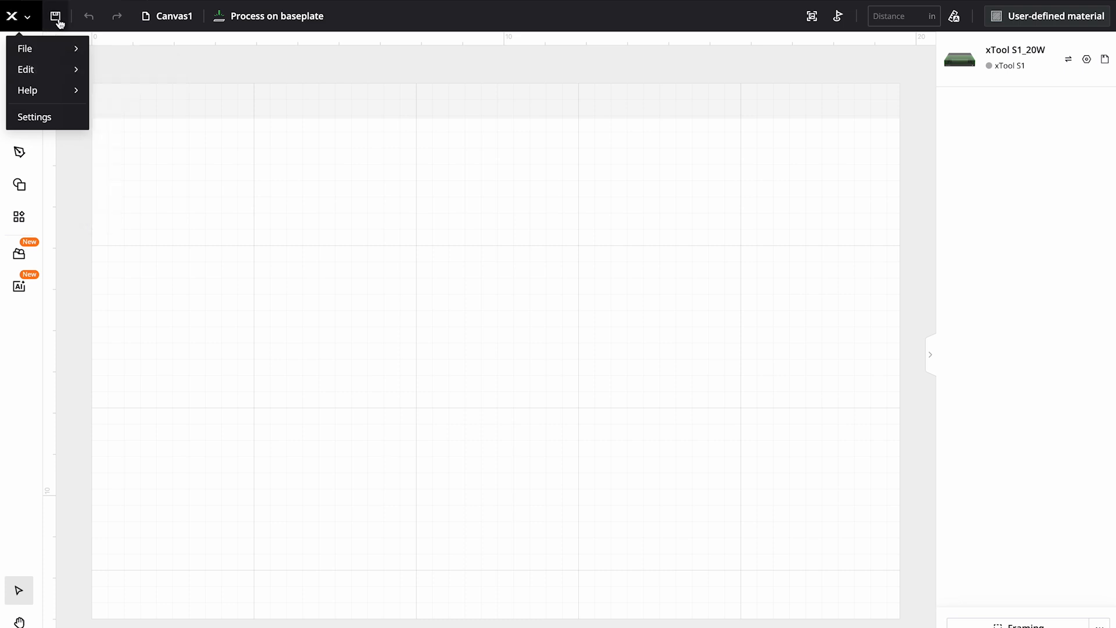
click(270, 21)
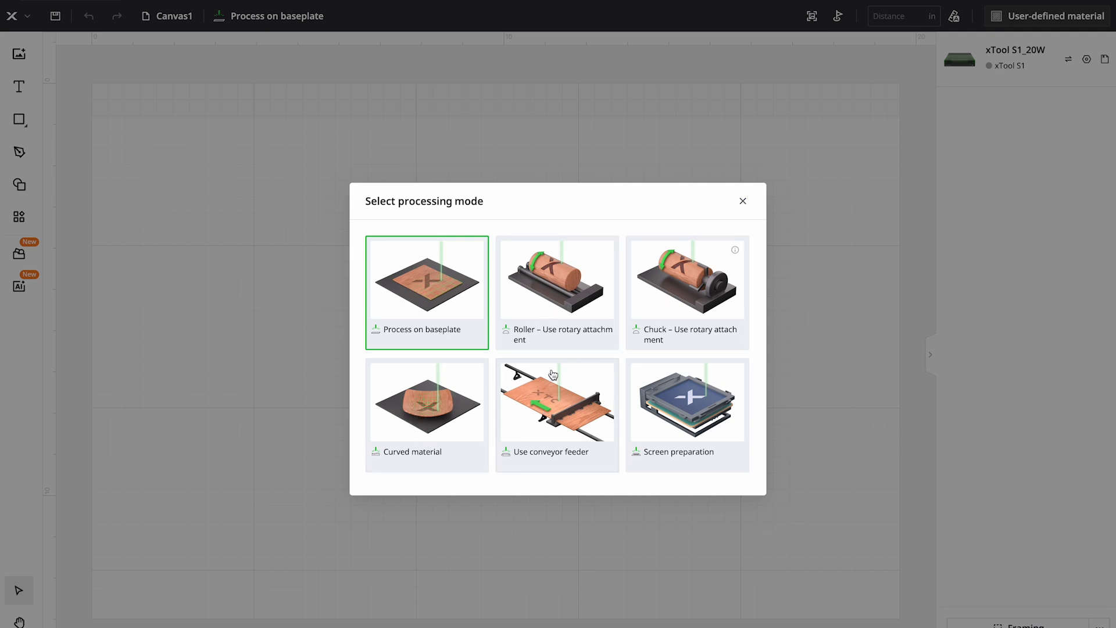
click(744, 202)
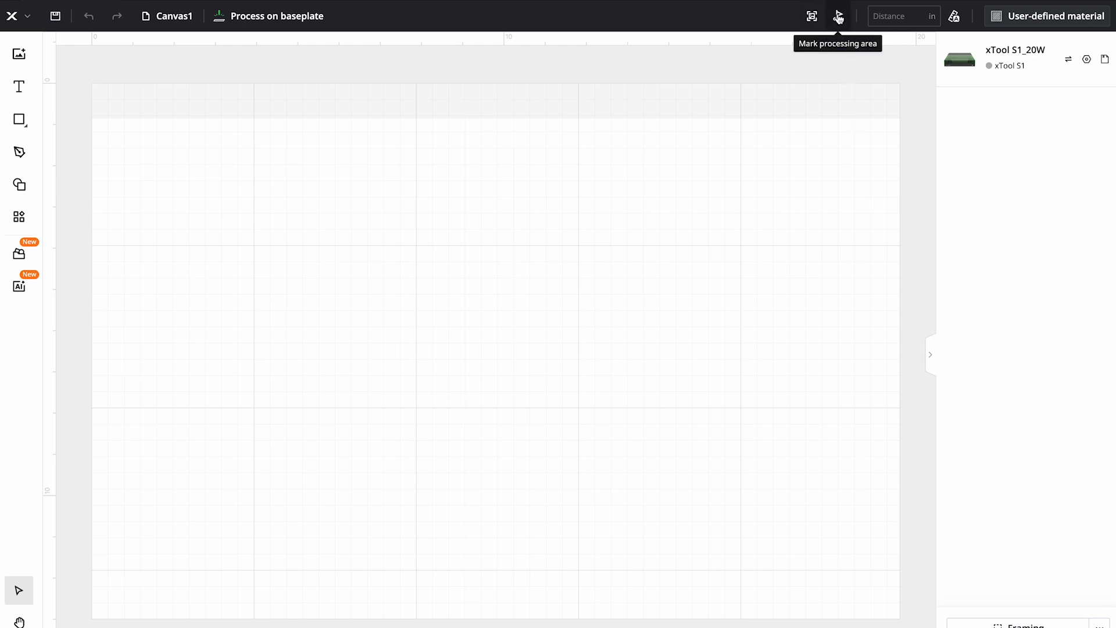
Check the distance setting and material selection, and browse the xTool materials in the Material EasySet Library
click(907, 16)
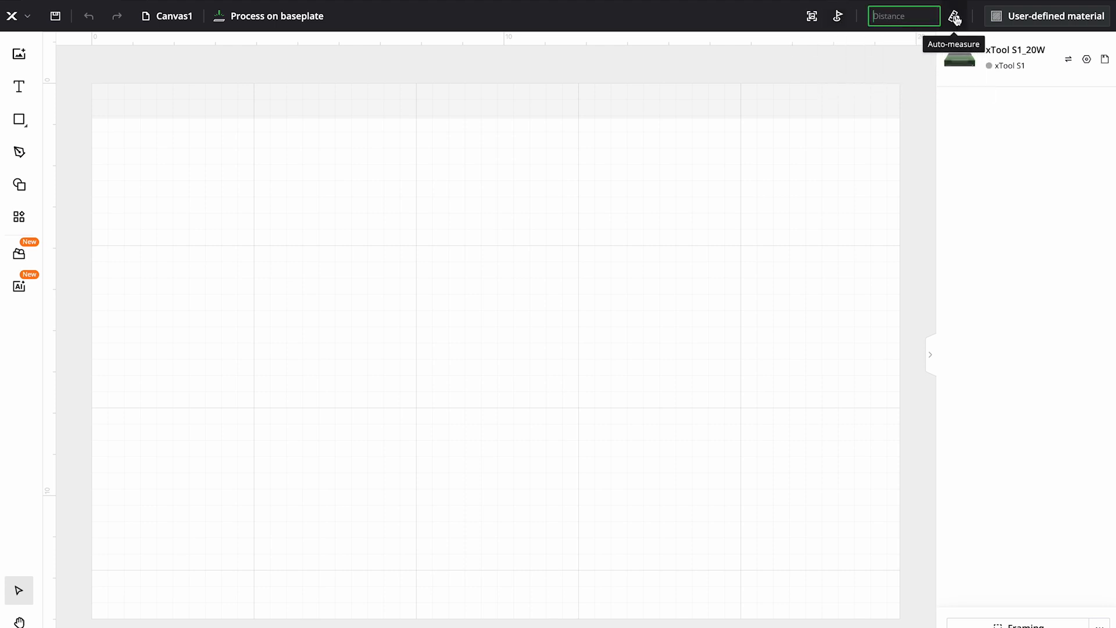
click(1022, 16)
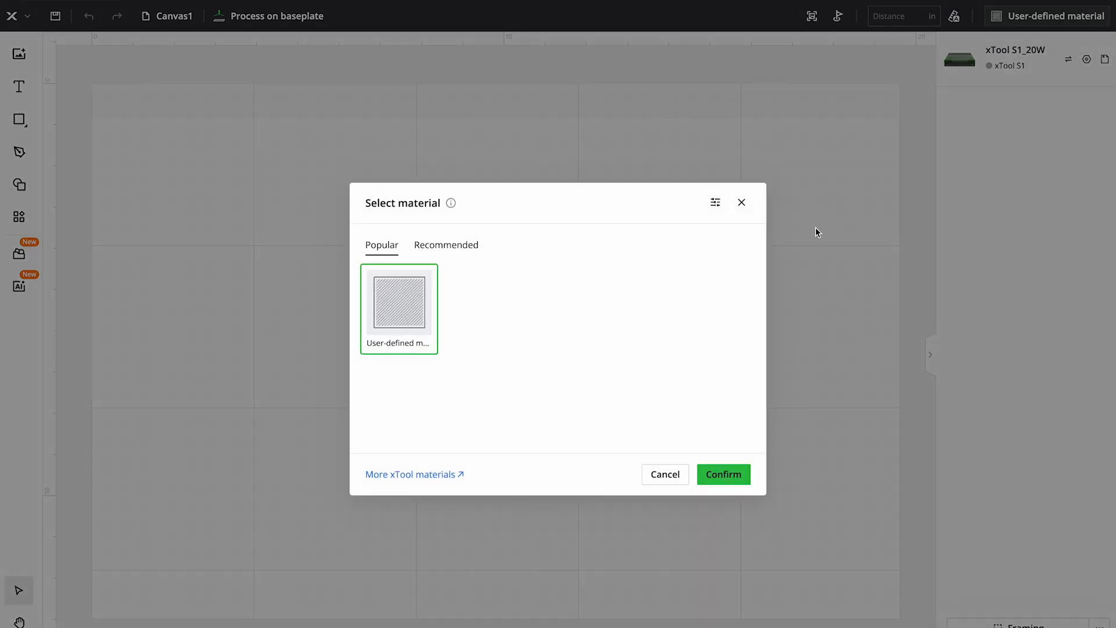
click(424, 474)
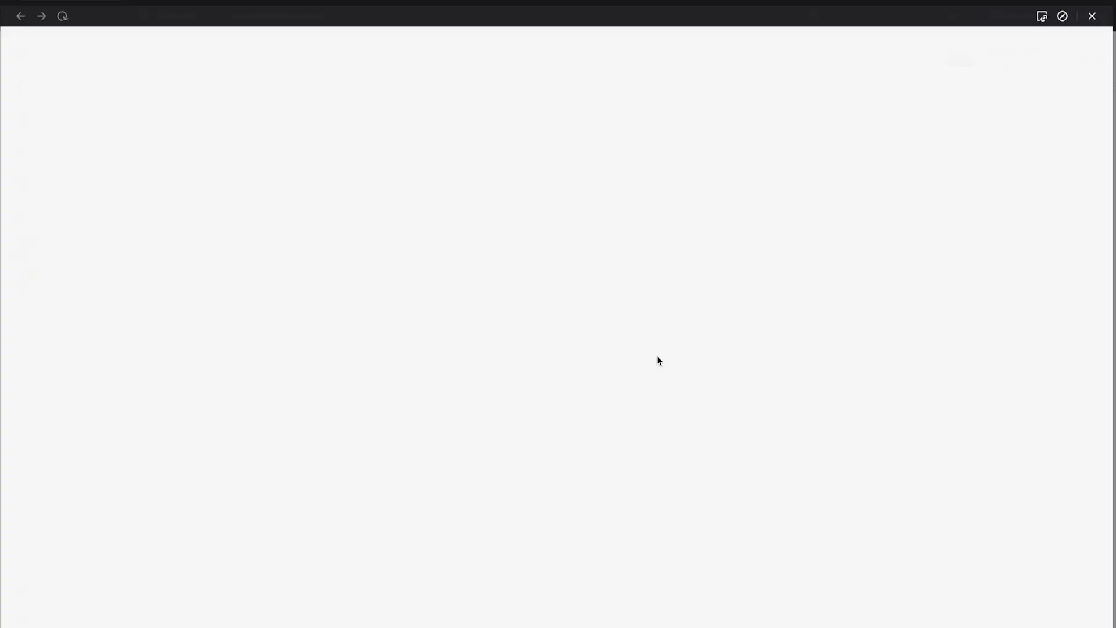
scroll(867, 396, down, 8)
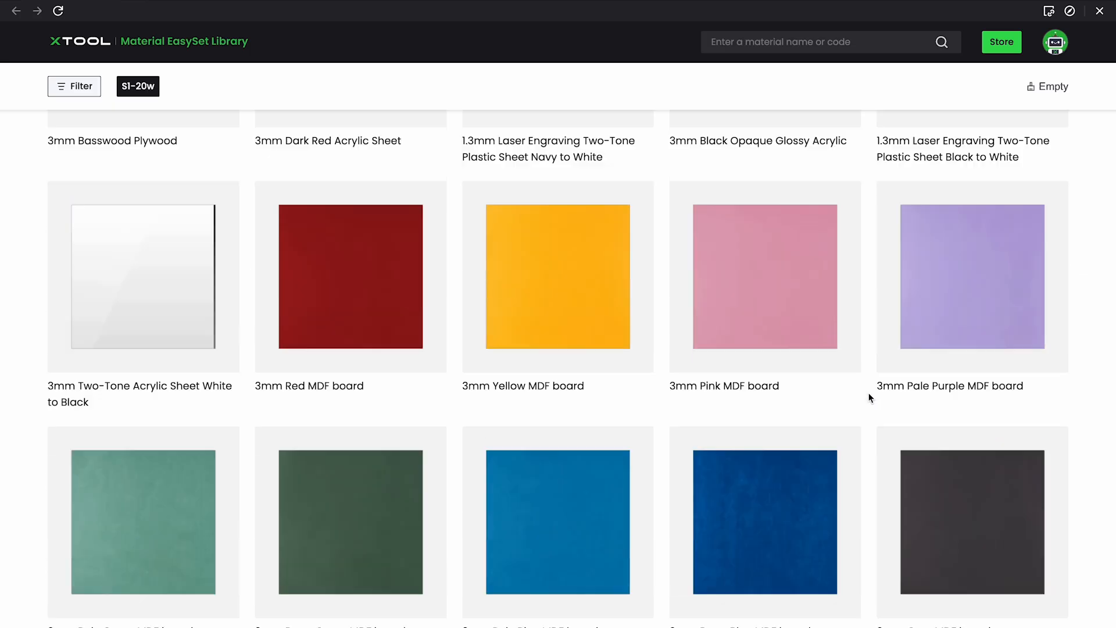
scroll(869, 394, down, 15)
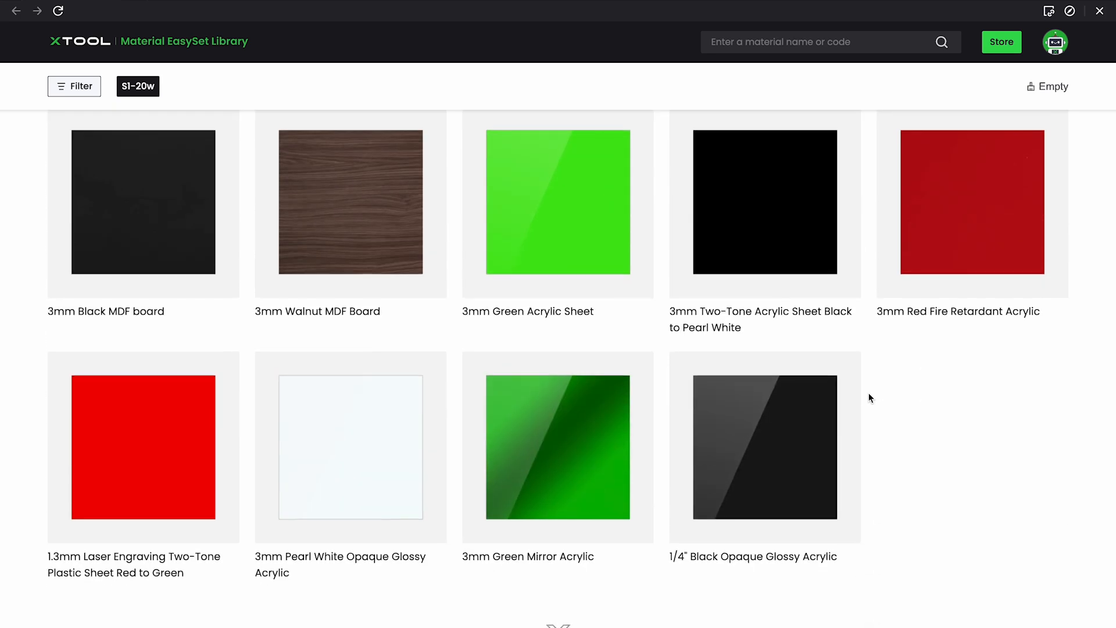
scroll(866, 395, down, 1)
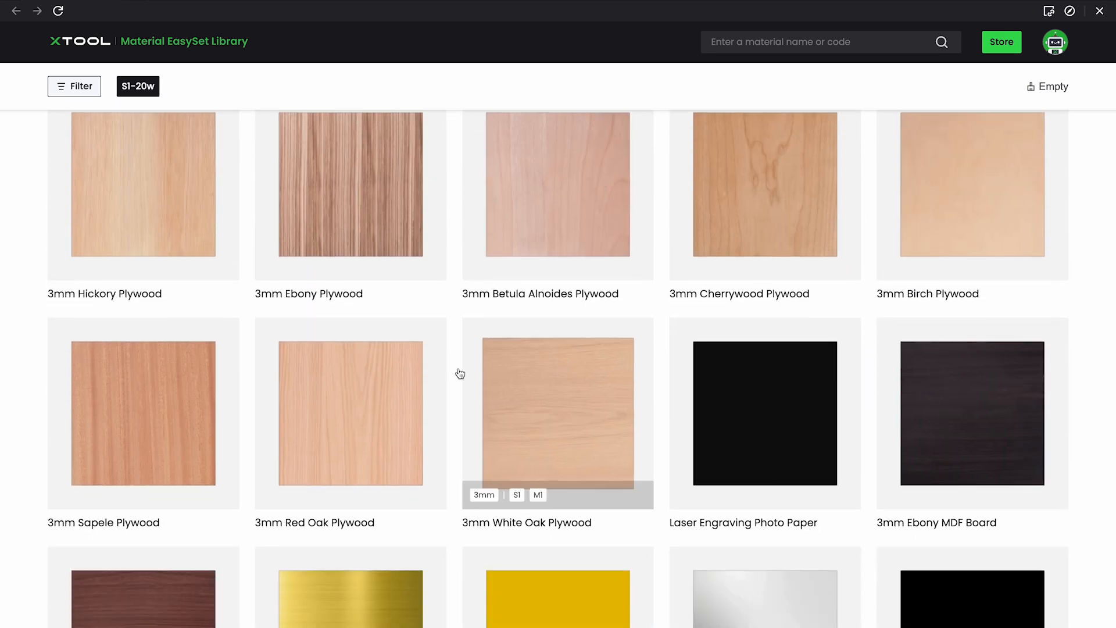
scroll(325, 462, down, 1)
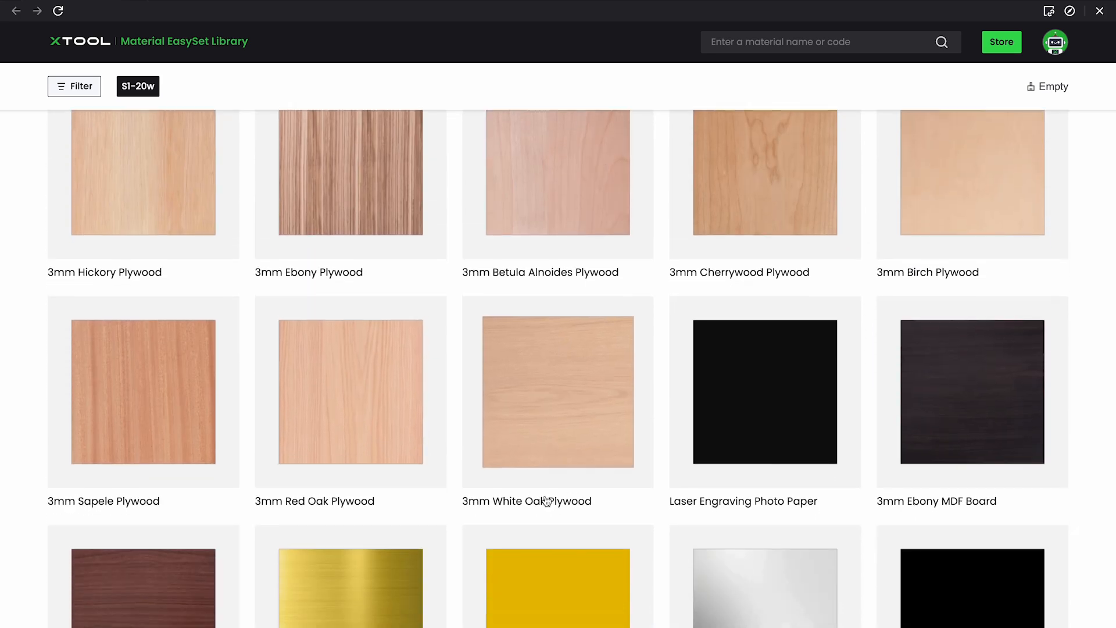
Open the 3mm Birch Plywood material and examine its Cut power and speed test grid
click(977, 272)
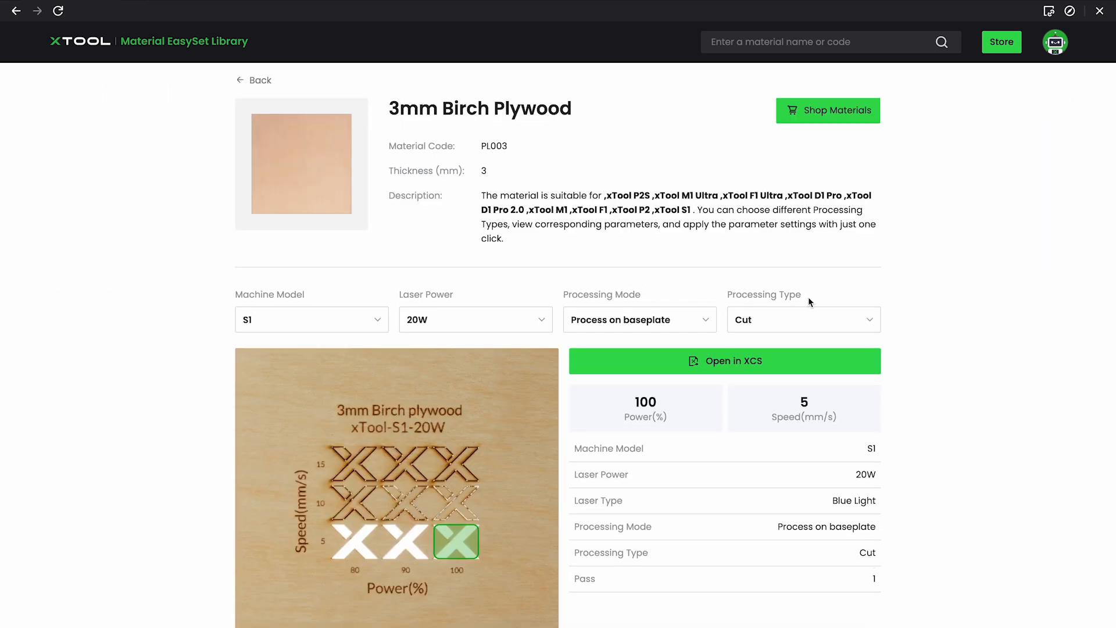
scroll(979, 323, down, 1)
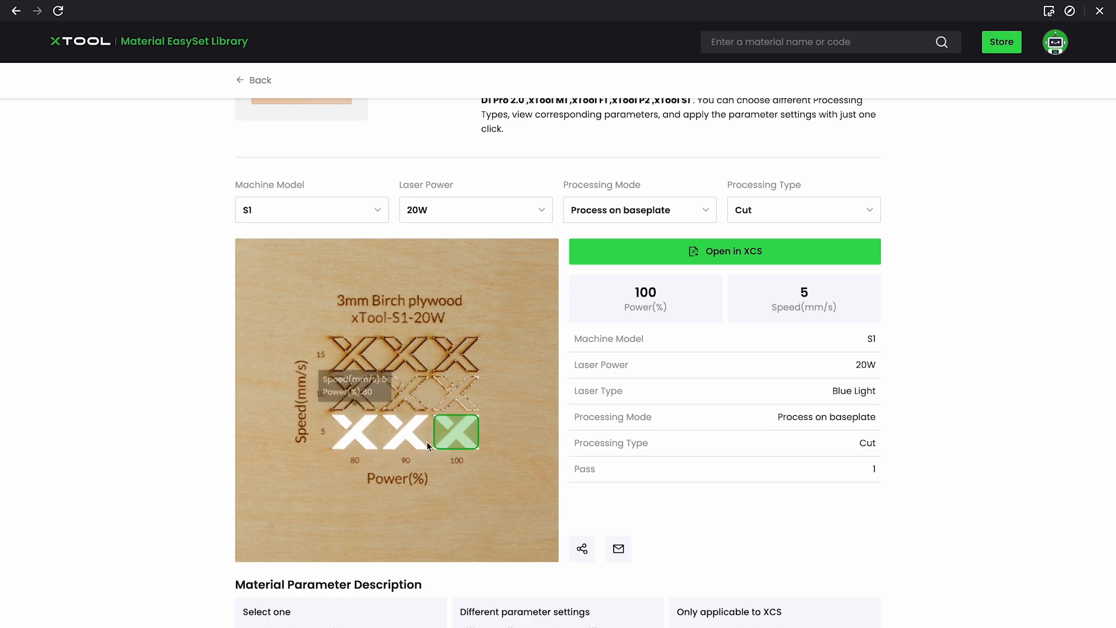
mouse_move(461, 423)
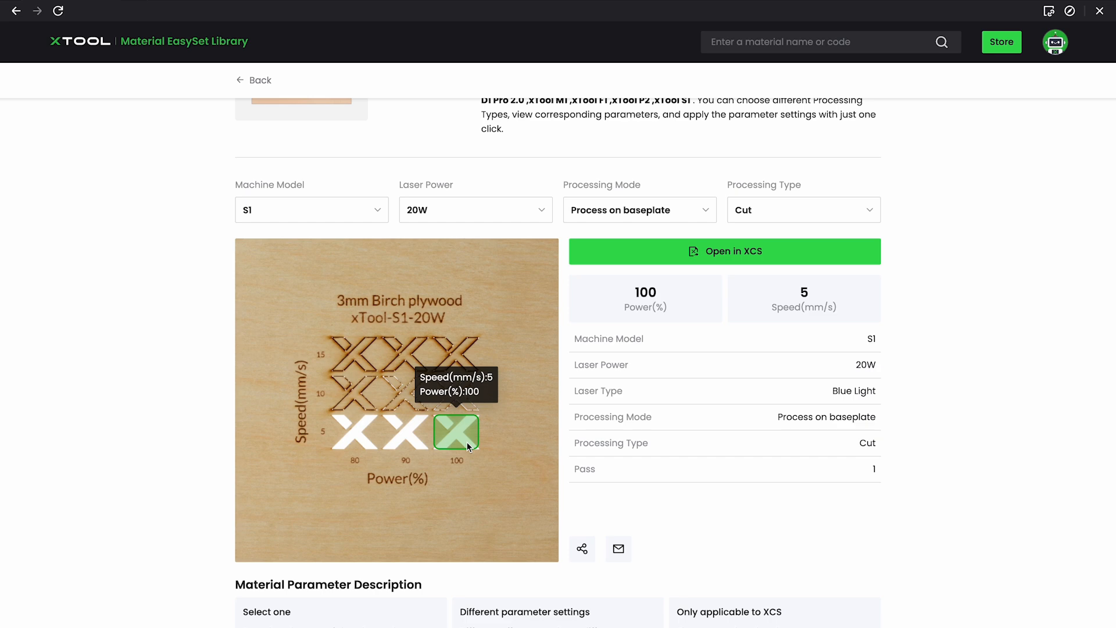
scroll(468, 445, up, 2)
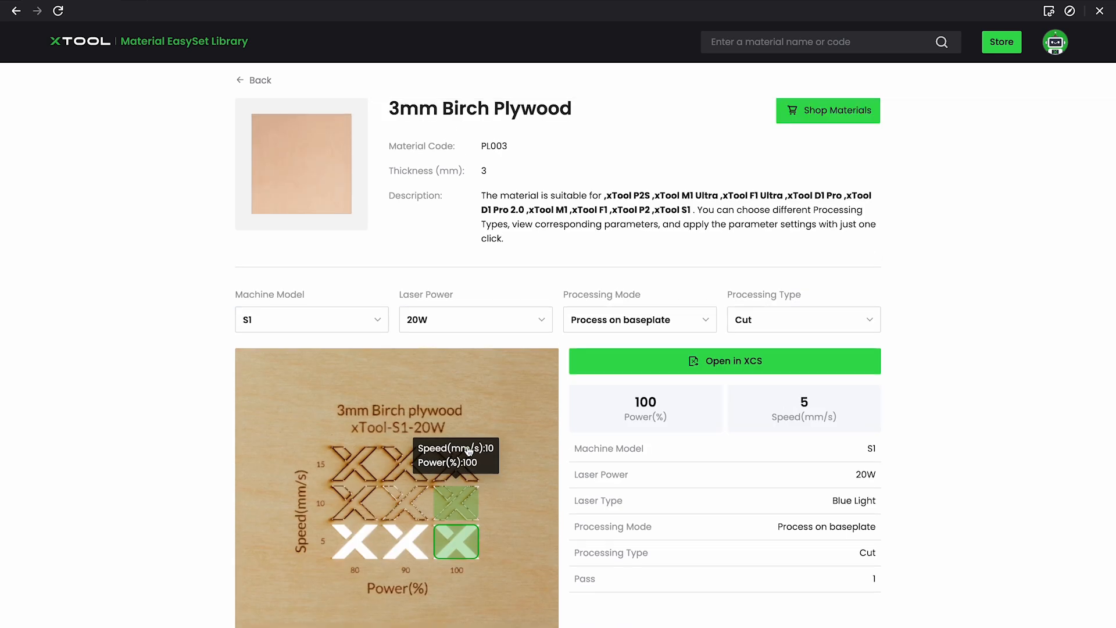
scroll(1000, 387, down, 3)
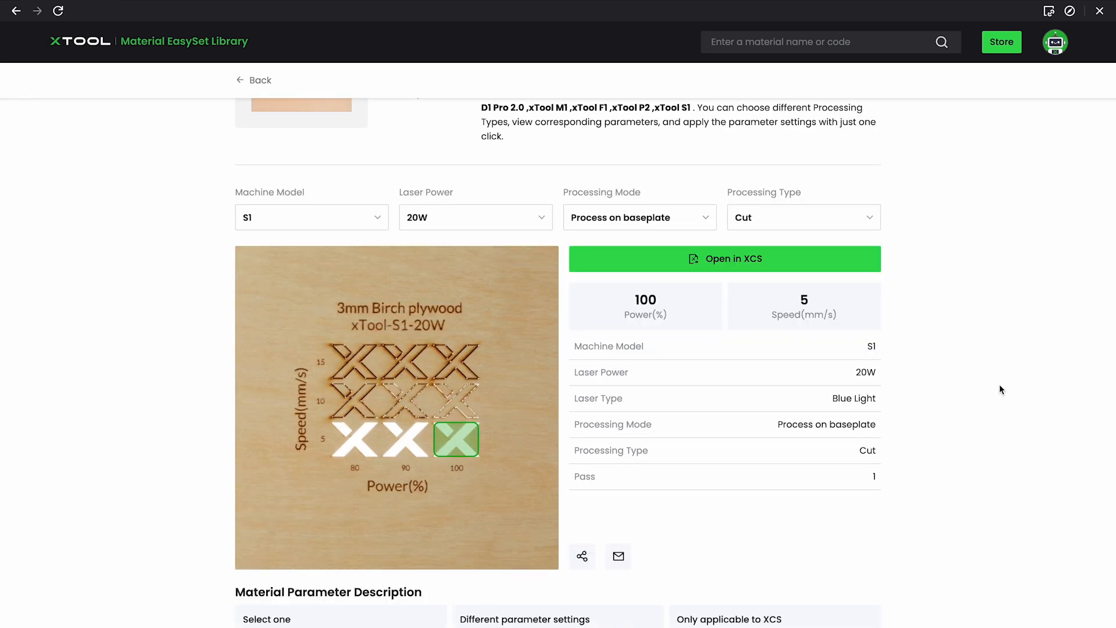
Set the birch plywood's processing type to Score, then to Engrave, examining the power and speed test grid of each
click(786, 153)
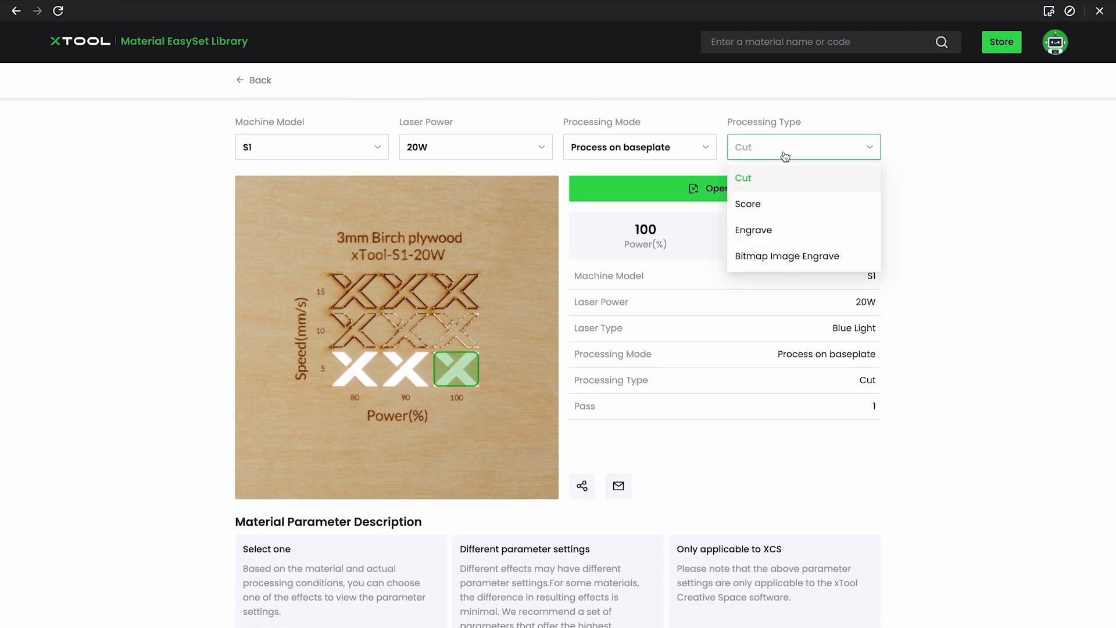
click(749, 205)
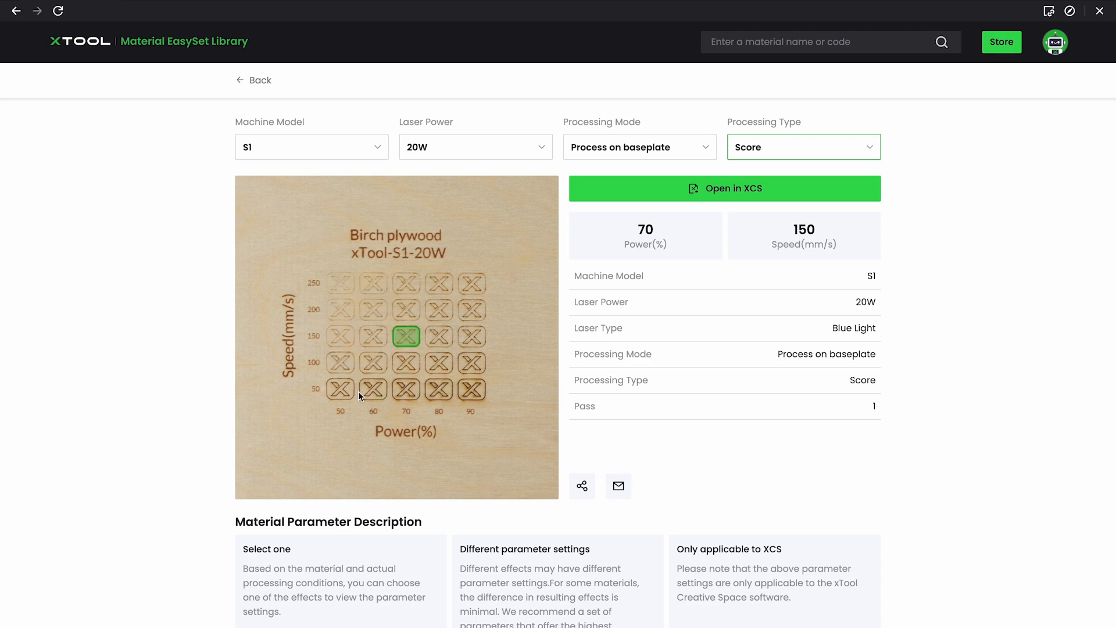
click(802, 149)
click(768, 230)
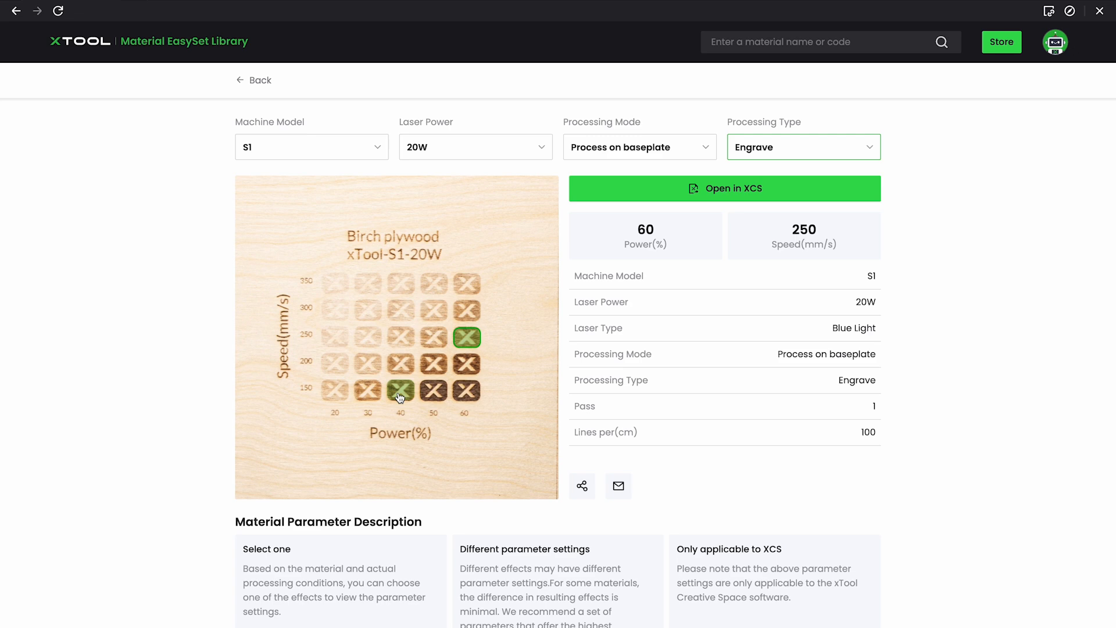
mouse_move(429, 403)
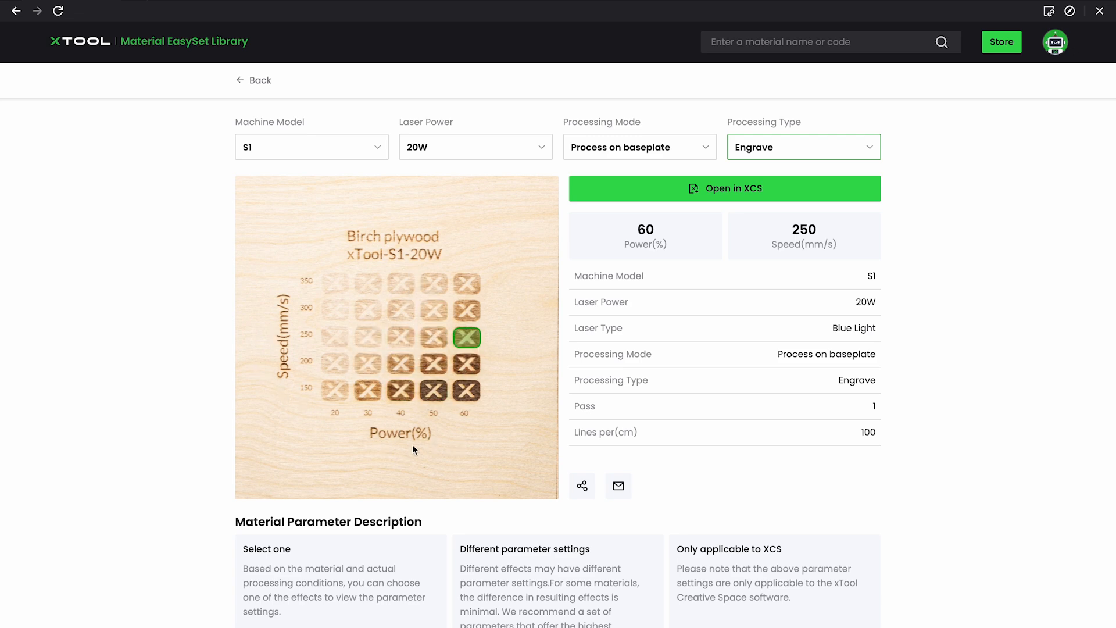
mouse_move(470, 403)
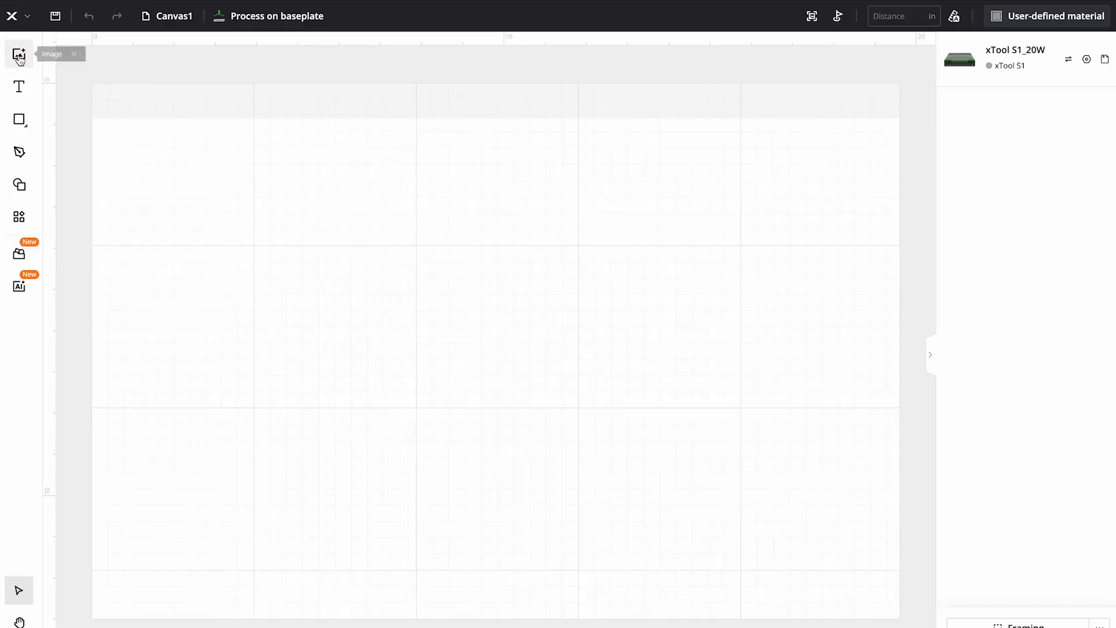
Import the image sunflower.svg from the SVGs folder onto the canvas
click(19, 54)
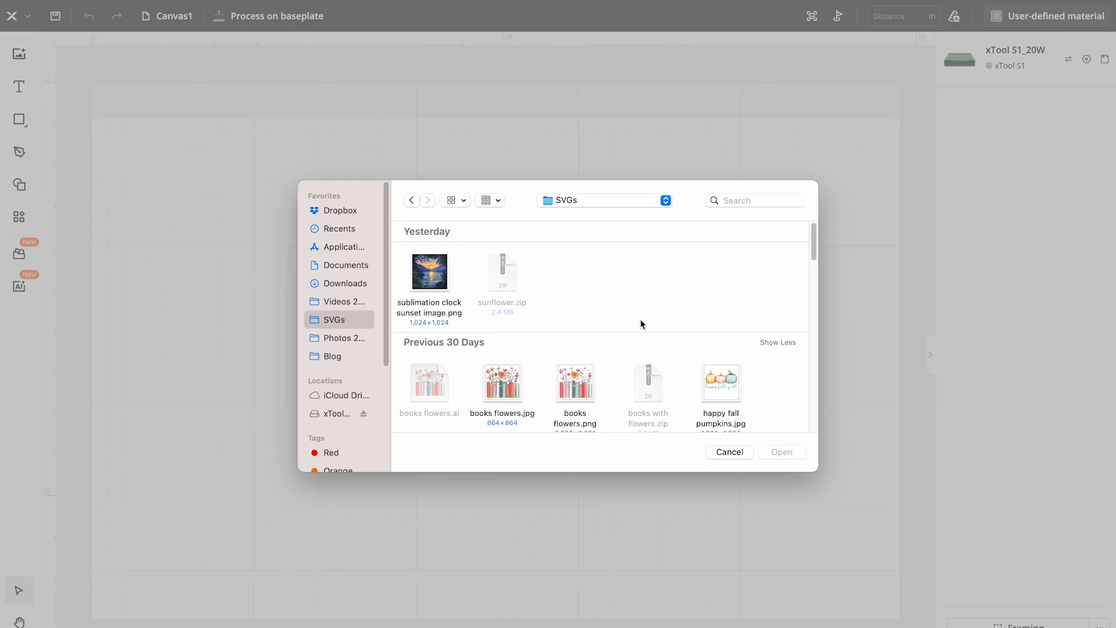
scroll(646, 357, down, 7)
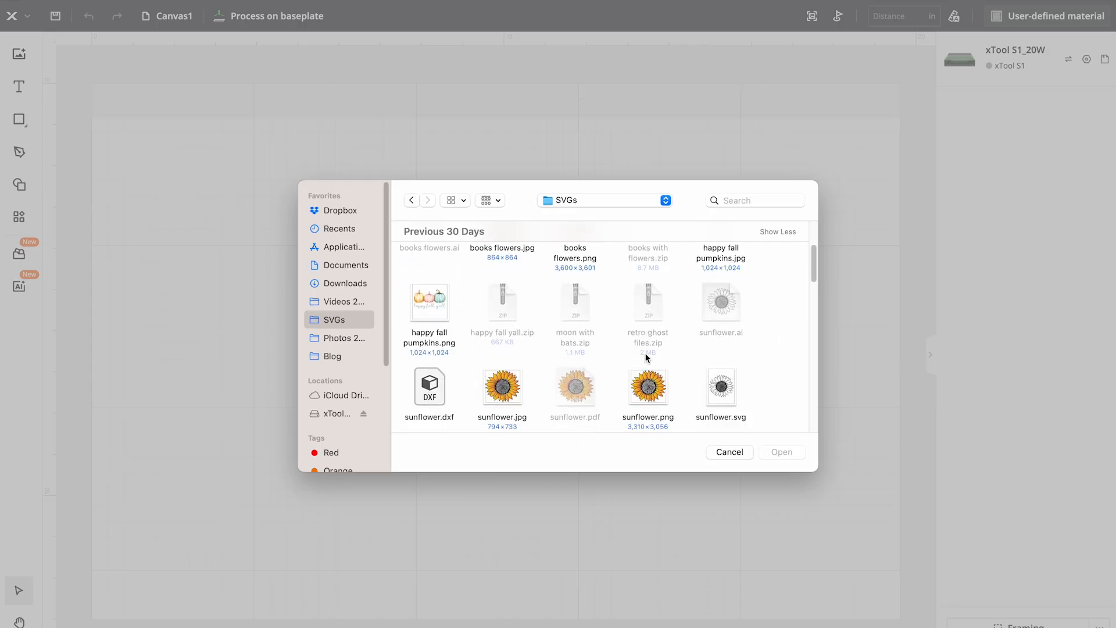
click(717, 365)
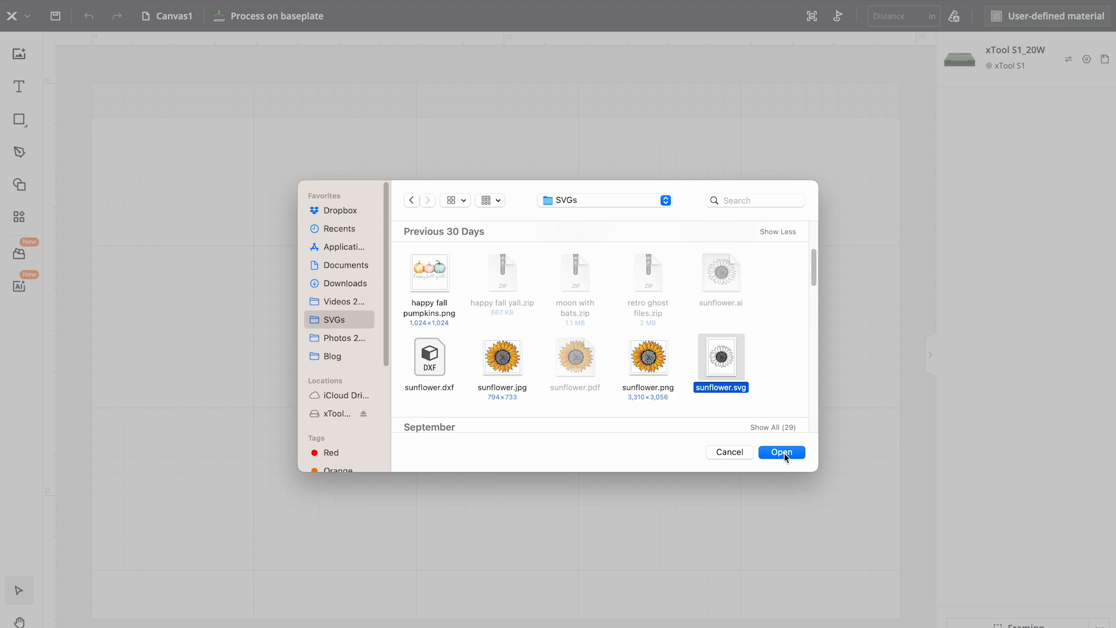
click(784, 453)
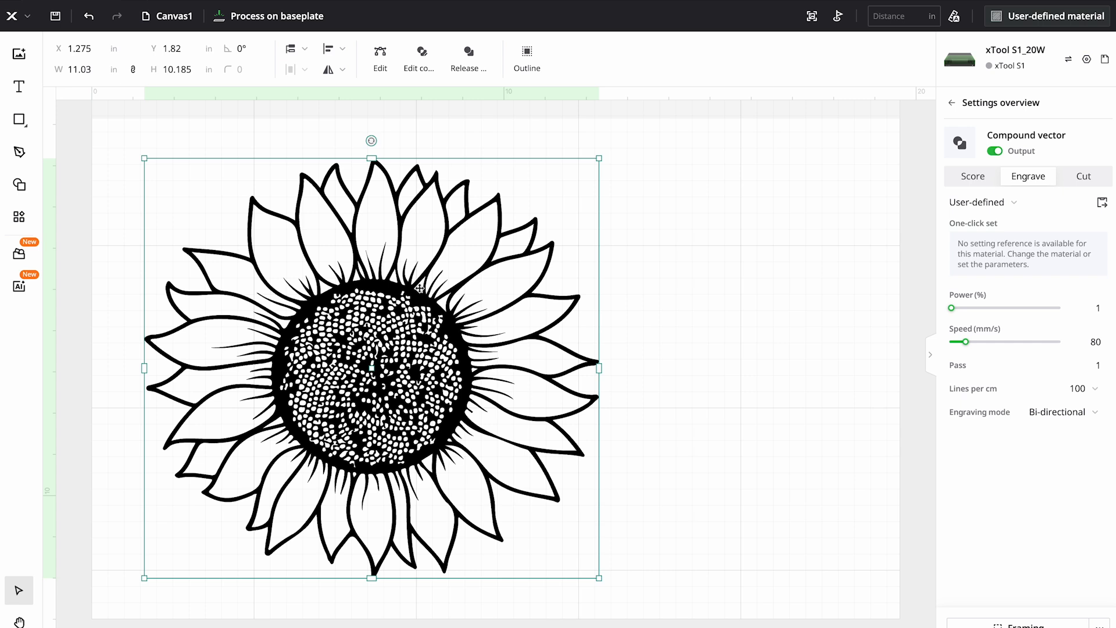
Add the text "HELLO" to the empty canvas area beside the sunflower's upper petals
click(19, 87)
click(674, 244)
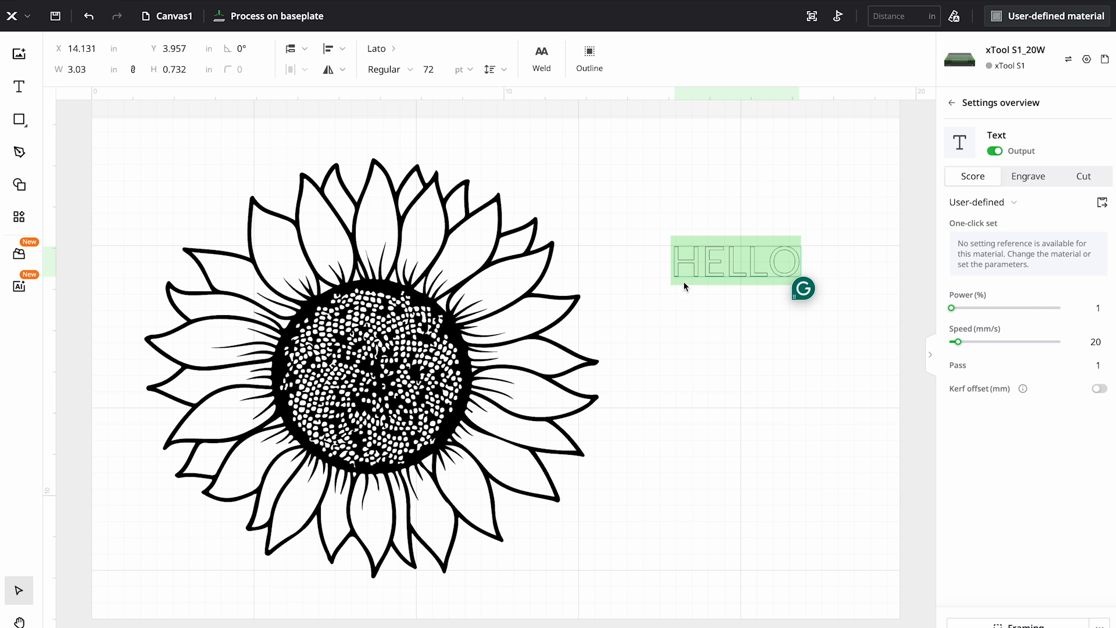
key(Escape)
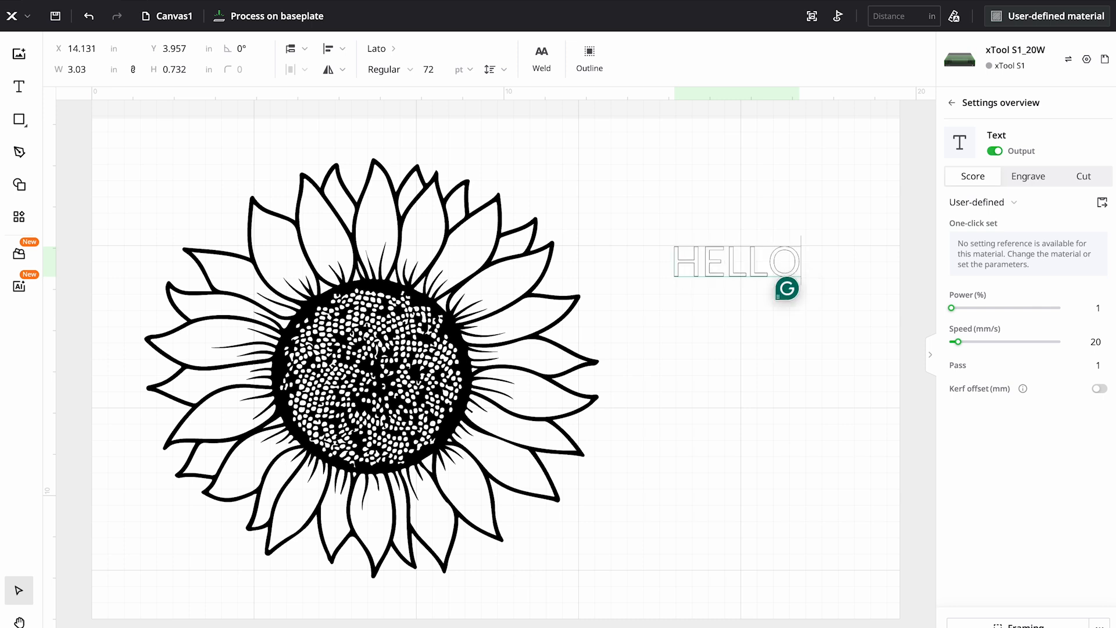
Draw a circle about 11.5 in wide and 11.1 in high around the sunflower
mouse_move(21, 122)
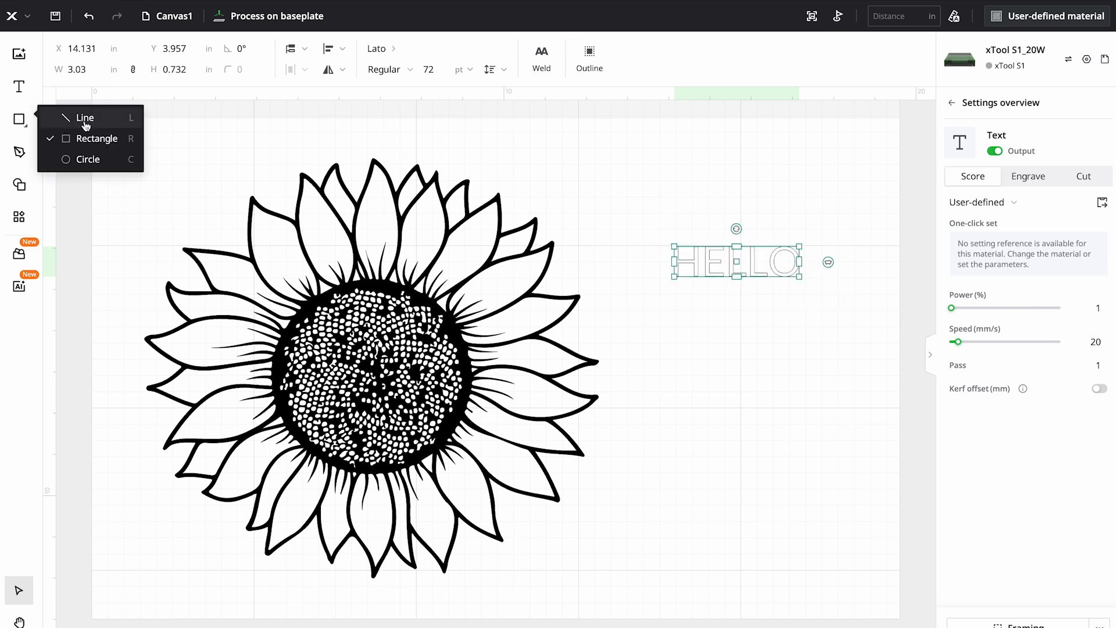
click(87, 161)
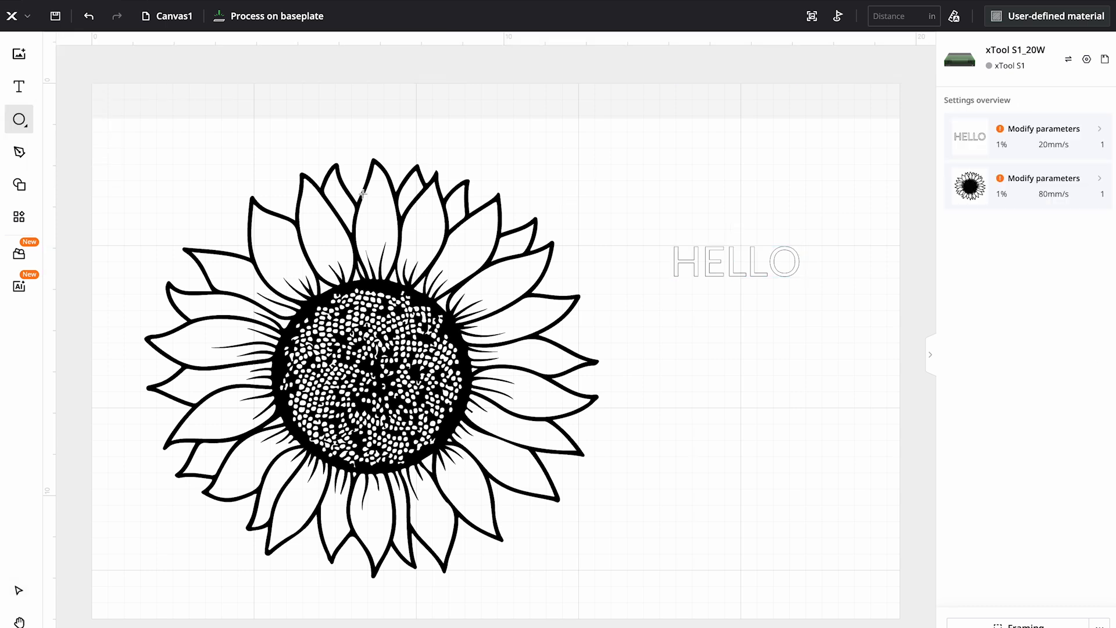
drag(115, 153, 595, 617)
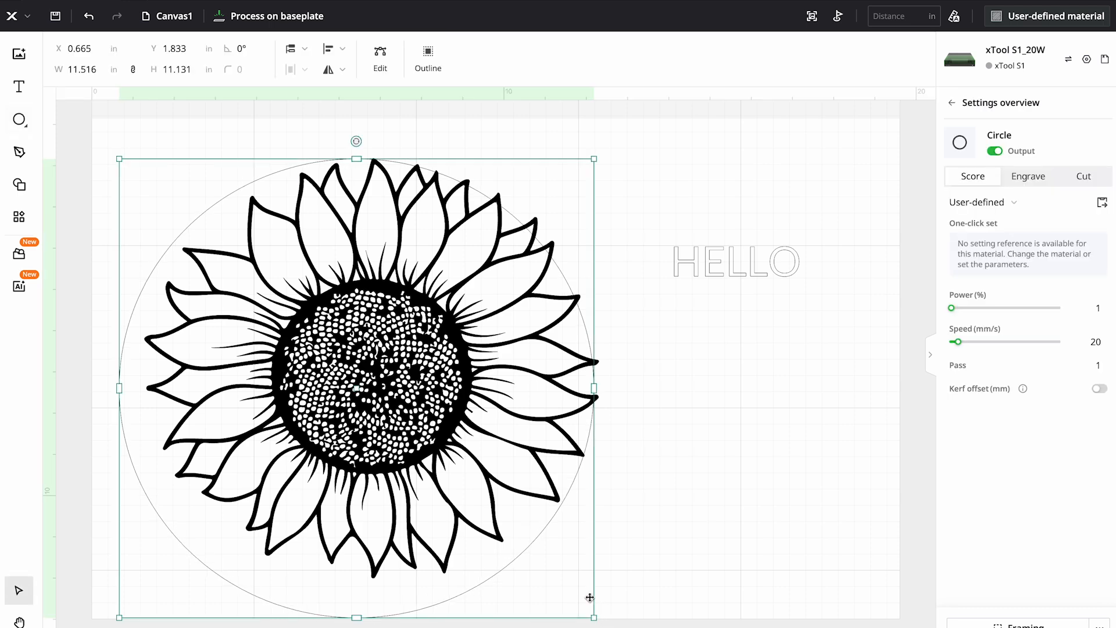
Draw an open curved vector about 2.7 by 5.6 in with the Pen tool, running from beside the sunflower through the HELLO text
click(19, 152)
drag(594, 172, 758, 224)
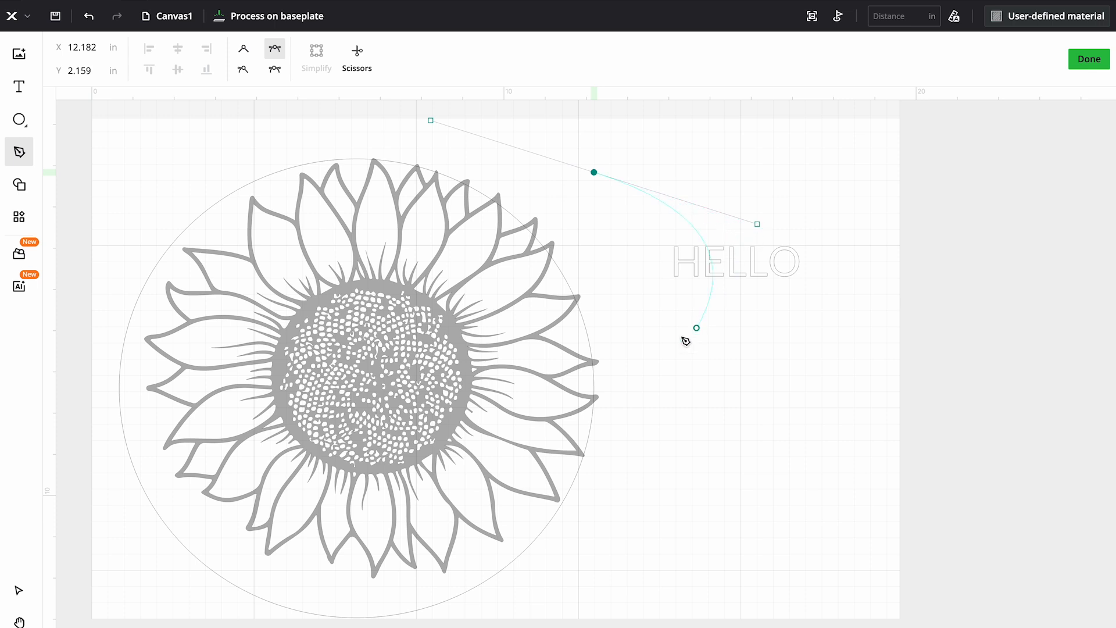
drag(680, 402, 655, 375)
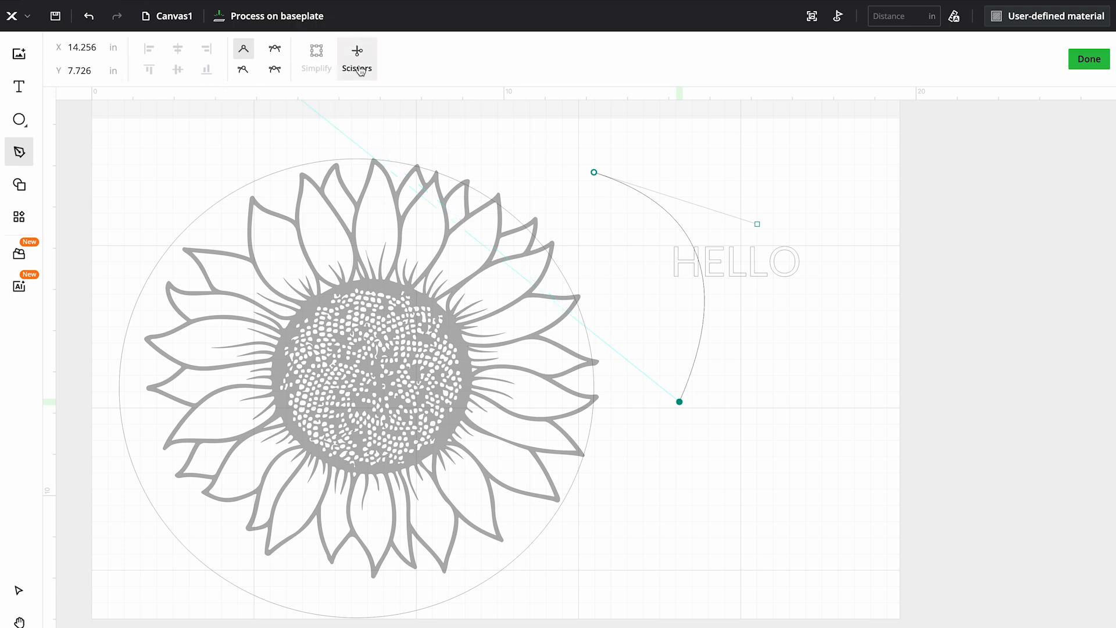
click(1085, 65)
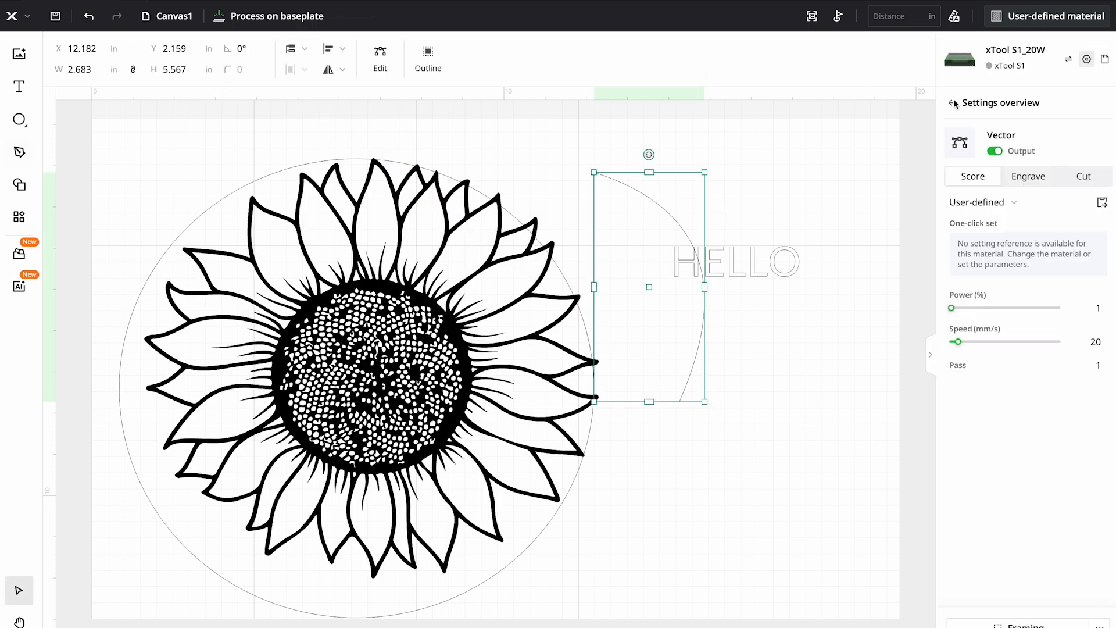
right_click(605, 175)
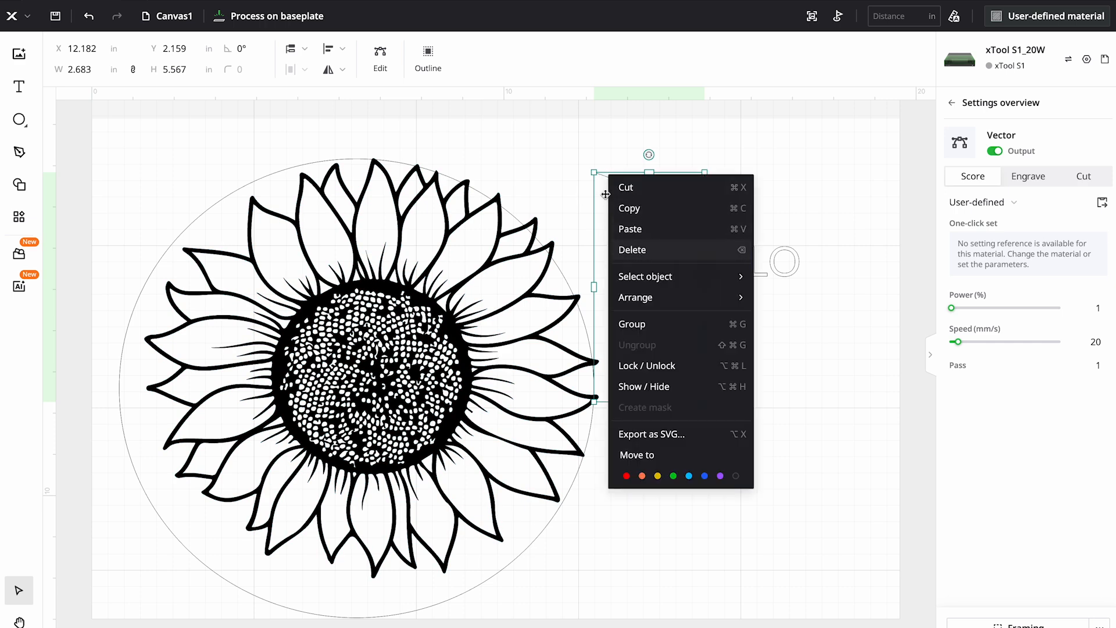
click(601, 188)
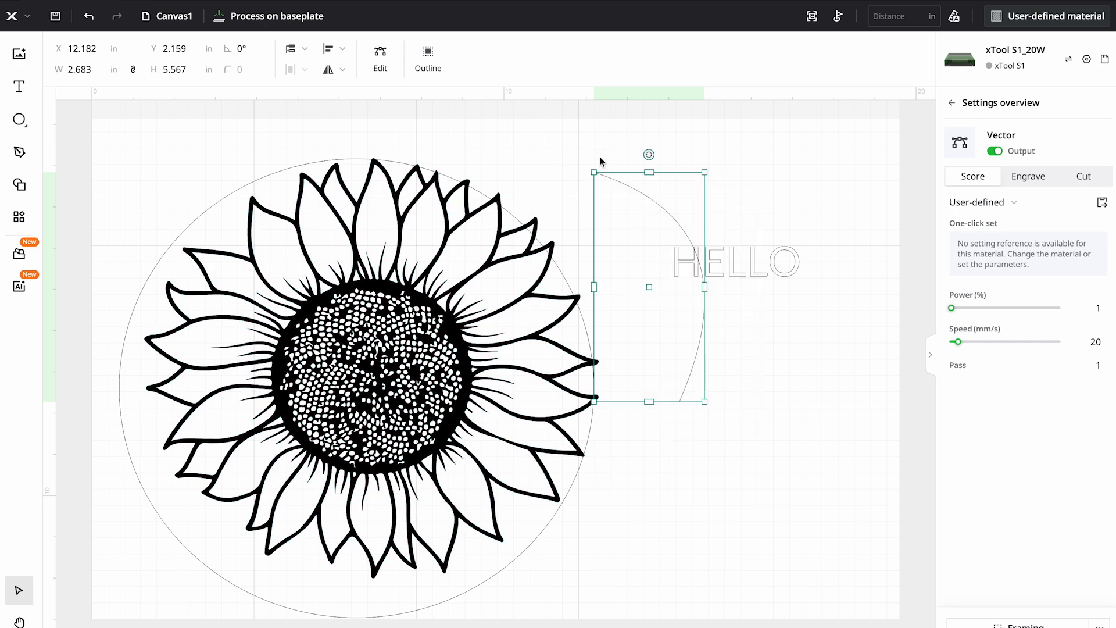
Delete the open curved vector that runs between the sunflower and the HELLO text
right_click(622, 200)
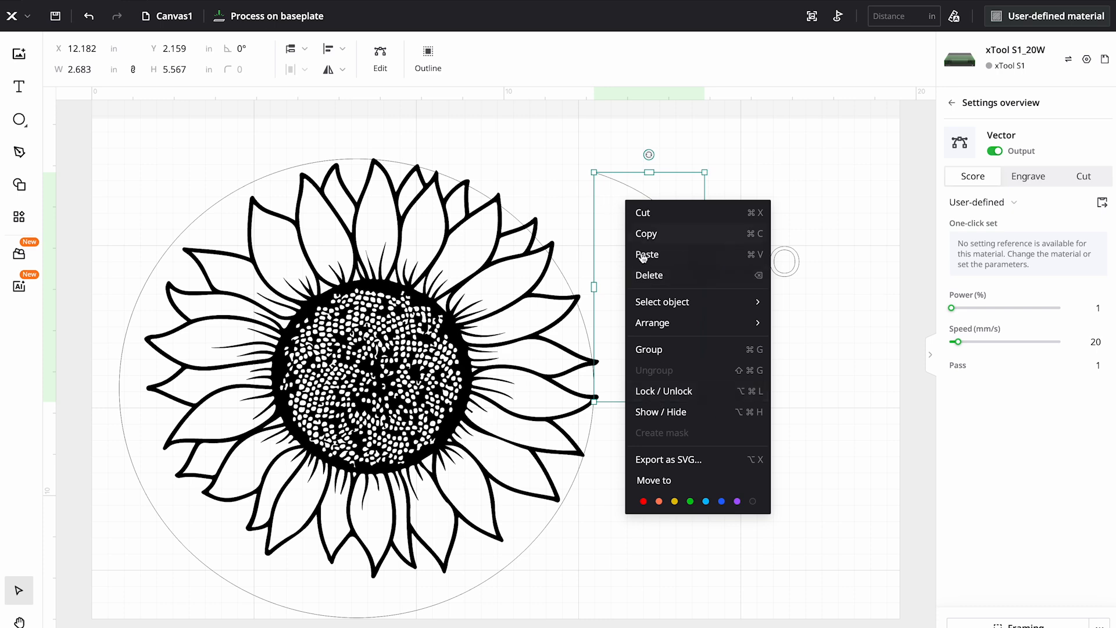
click(652, 277)
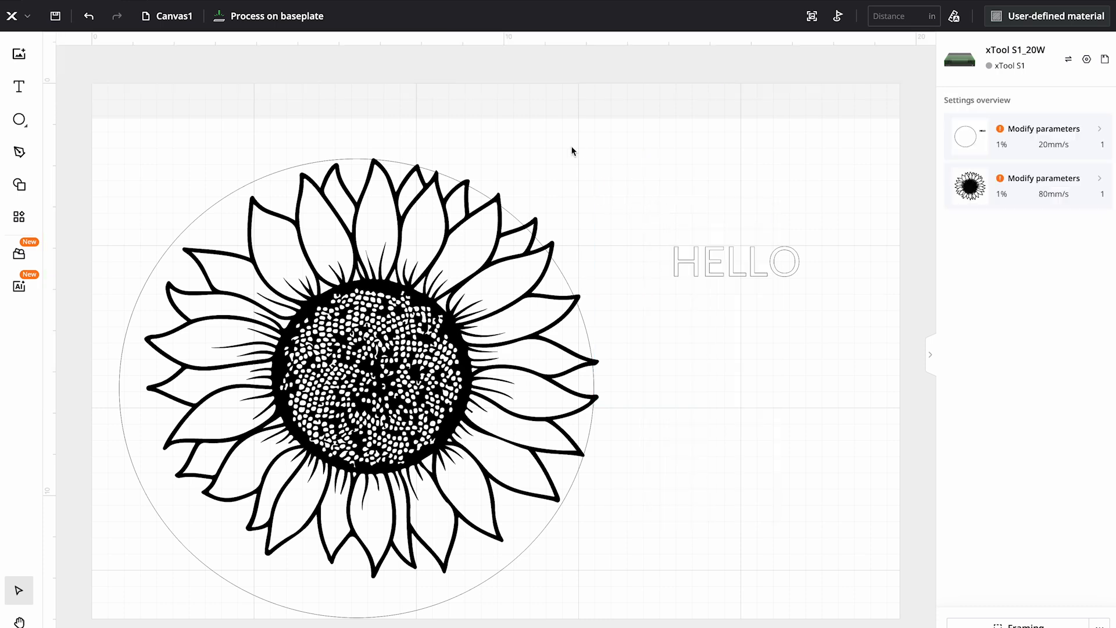
Insert a solid snowflake from the Festival shapes and move it beside the sunflower's upper petals, at about X 11.5, Y 1.6 in
click(20, 185)
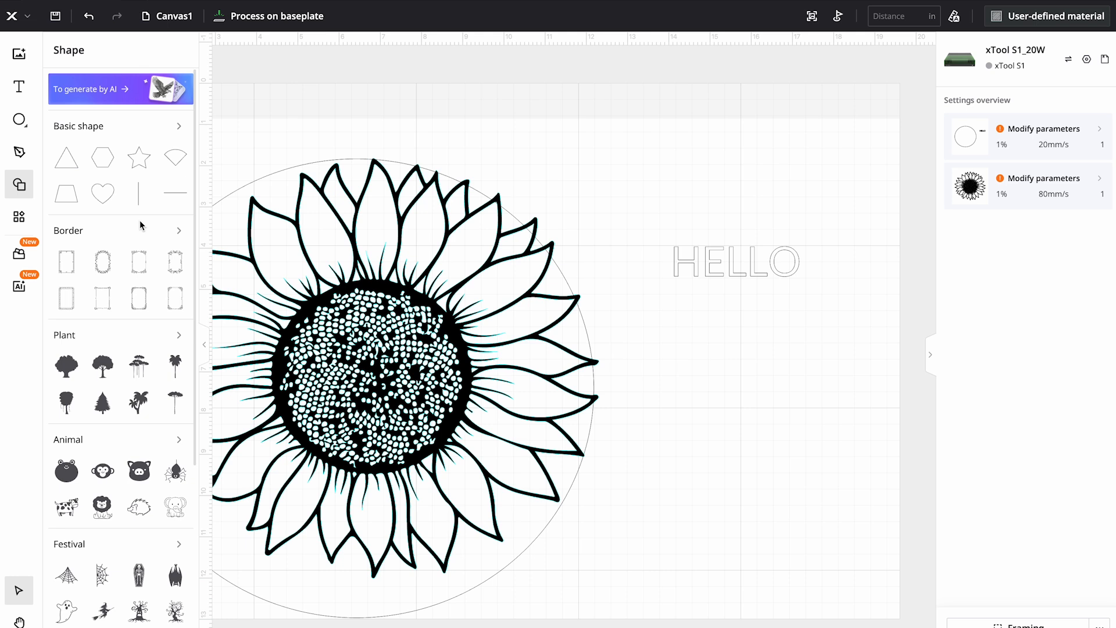
mouse_move(19, 120)
scroll(154, 391, down, 3)
scroll(154, 391, down, 3)
mouse_move(153, 393)
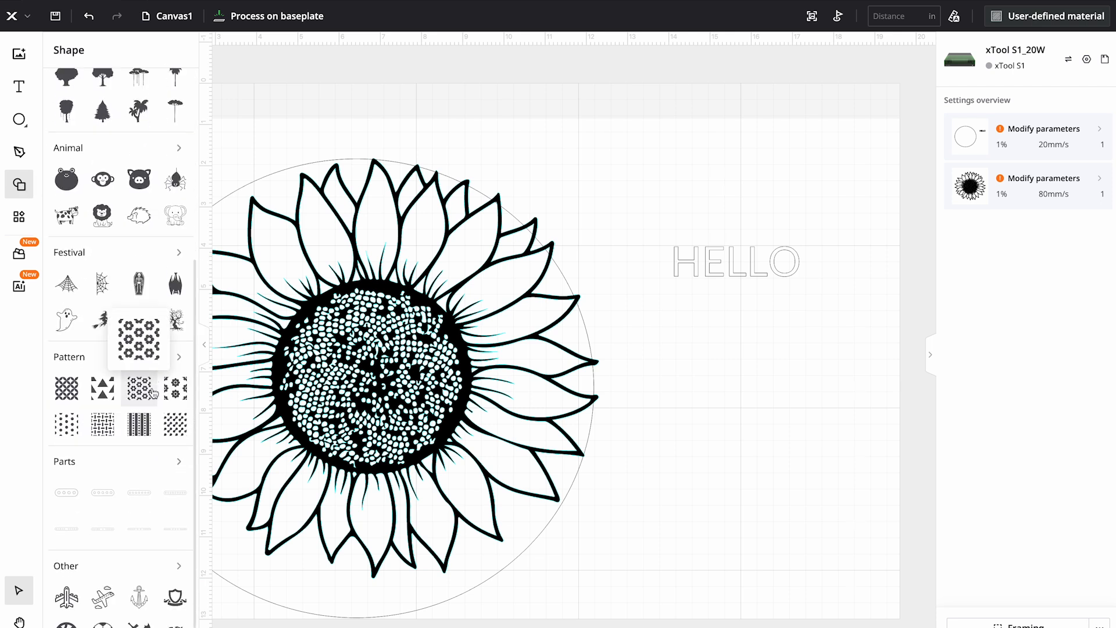
scroll(103, 388, up, 6)
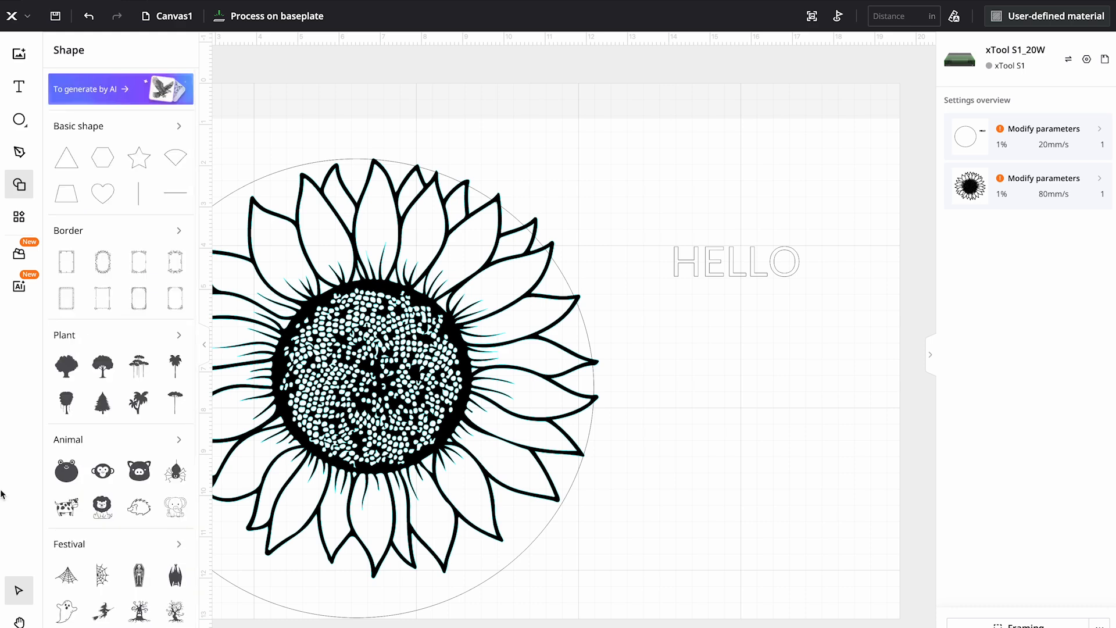
click(178, 547)
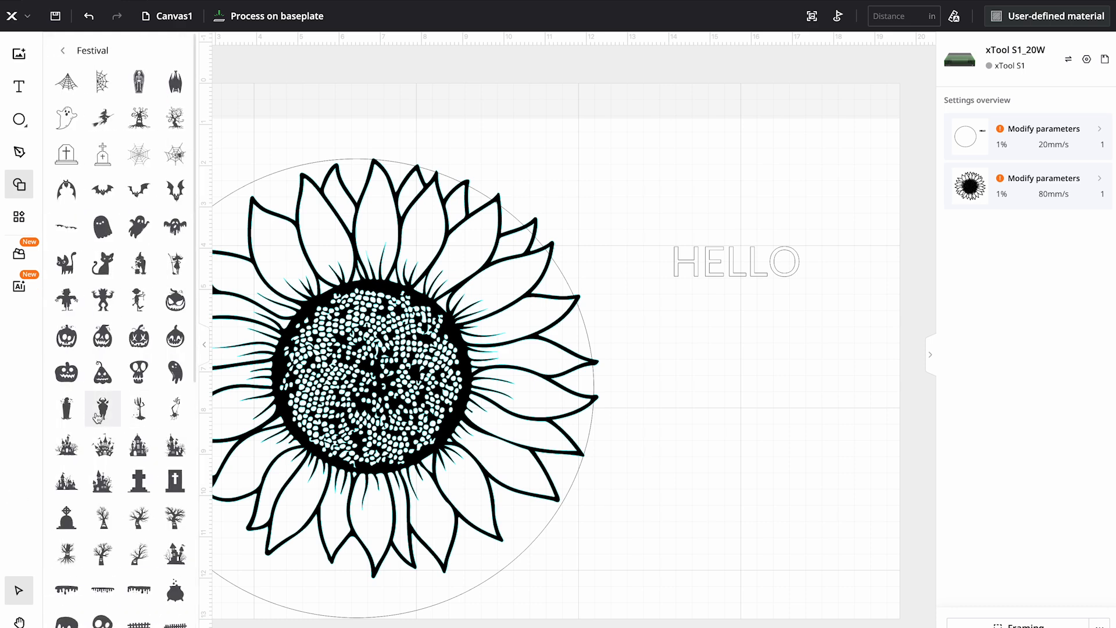
scroll(120, 361, down, 6)
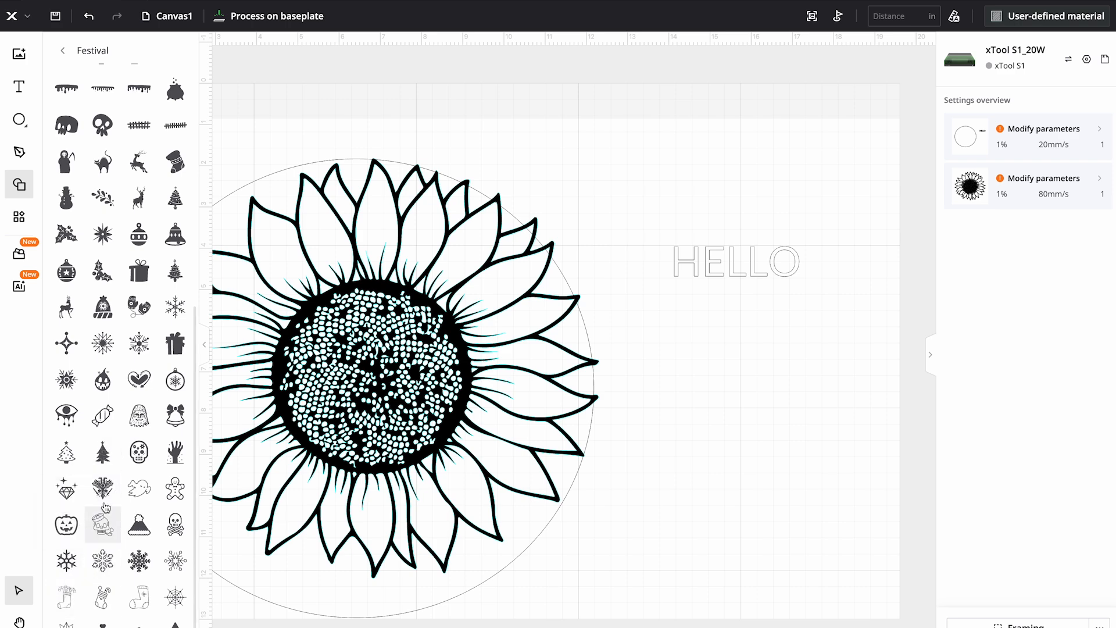
scroll(89, 502, up, 8)
scroll(90, 502, down, 8)
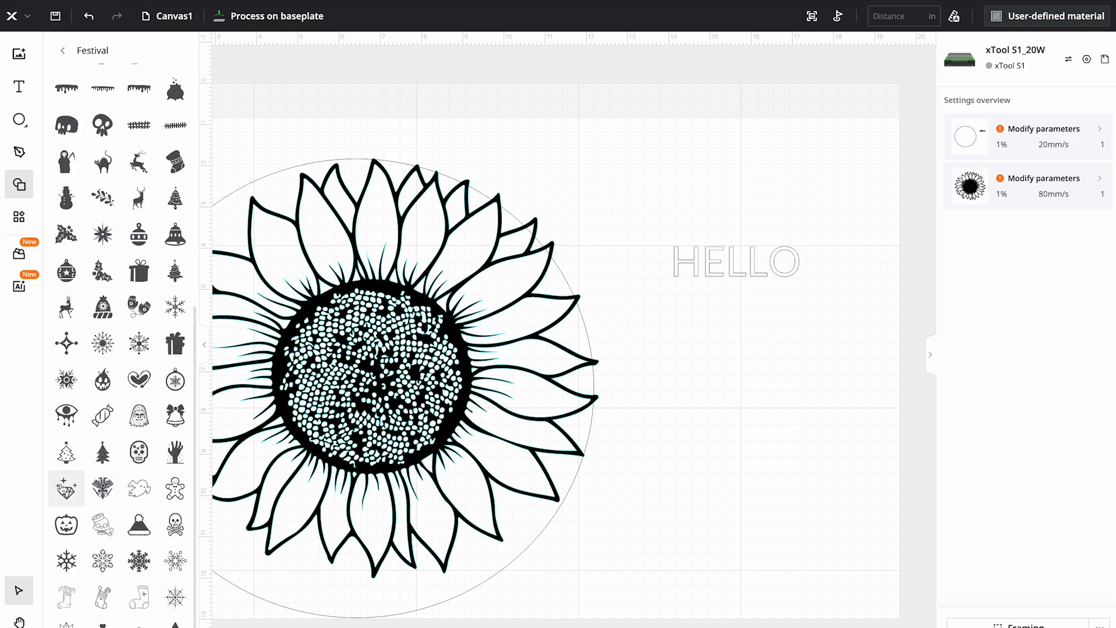
click(67, 562)
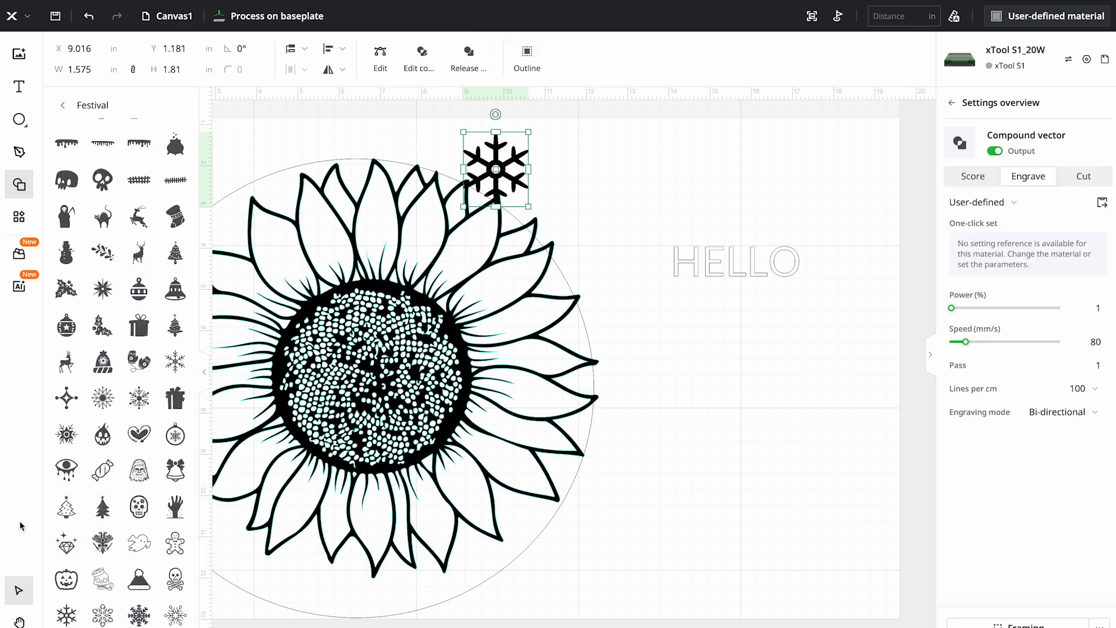
drag(503, 170, 615, 199)
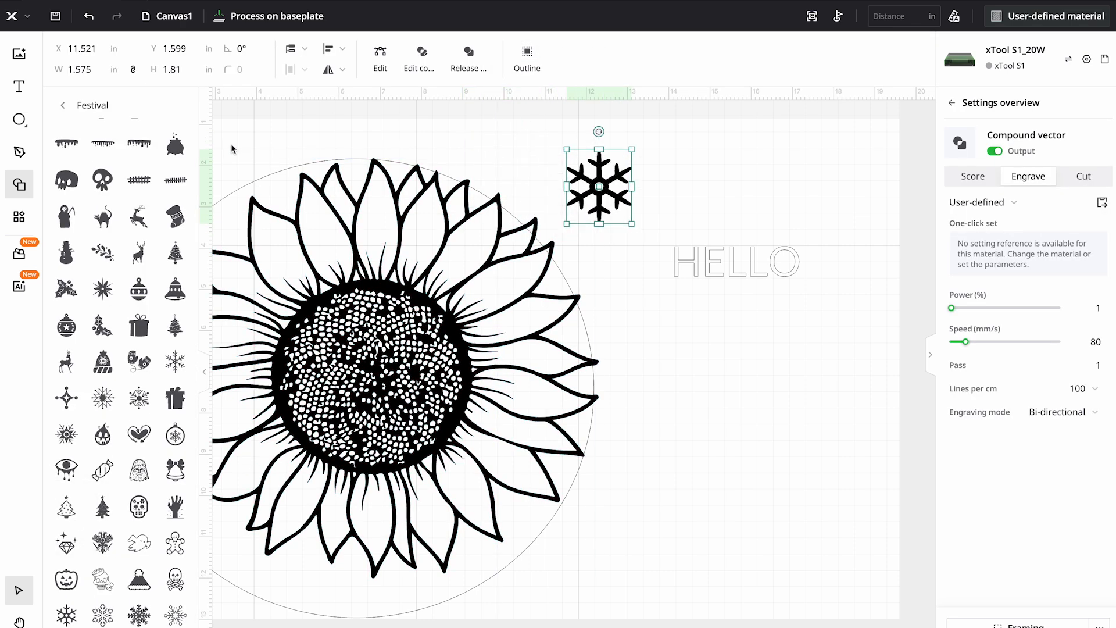
click(62, 106)
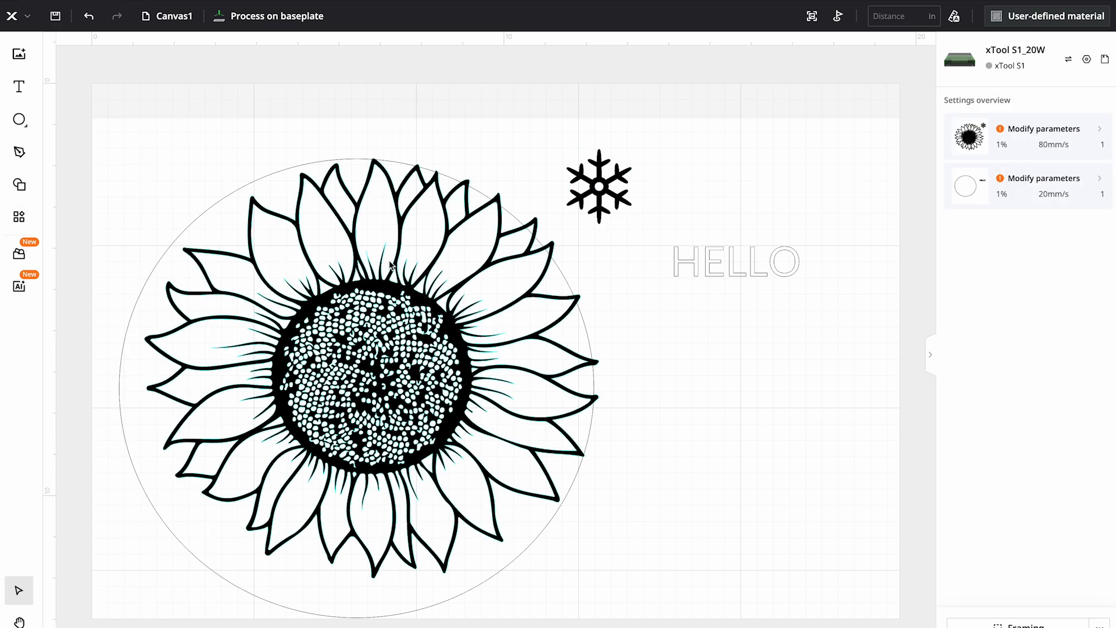
Move the sunflower partly out of the circle to about X 5.2, Y 2.8 in and deselect it
drag(336, 260, 498, 300)
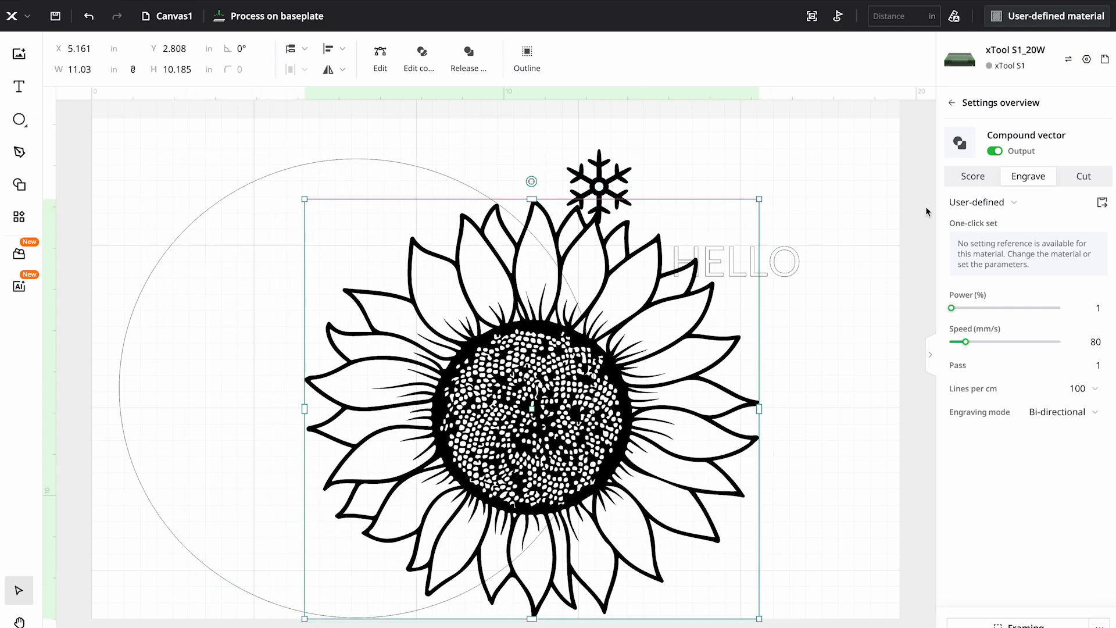
click(831, 420)
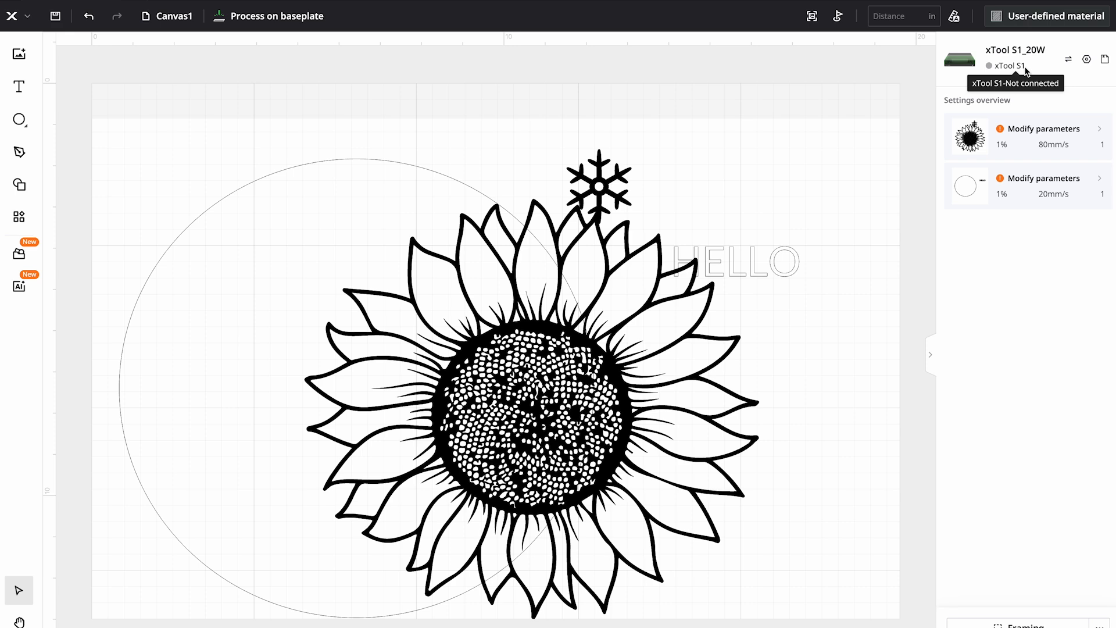
Look at the device management and device connection options for the xTool S1 without connecting
click(1069, 60)
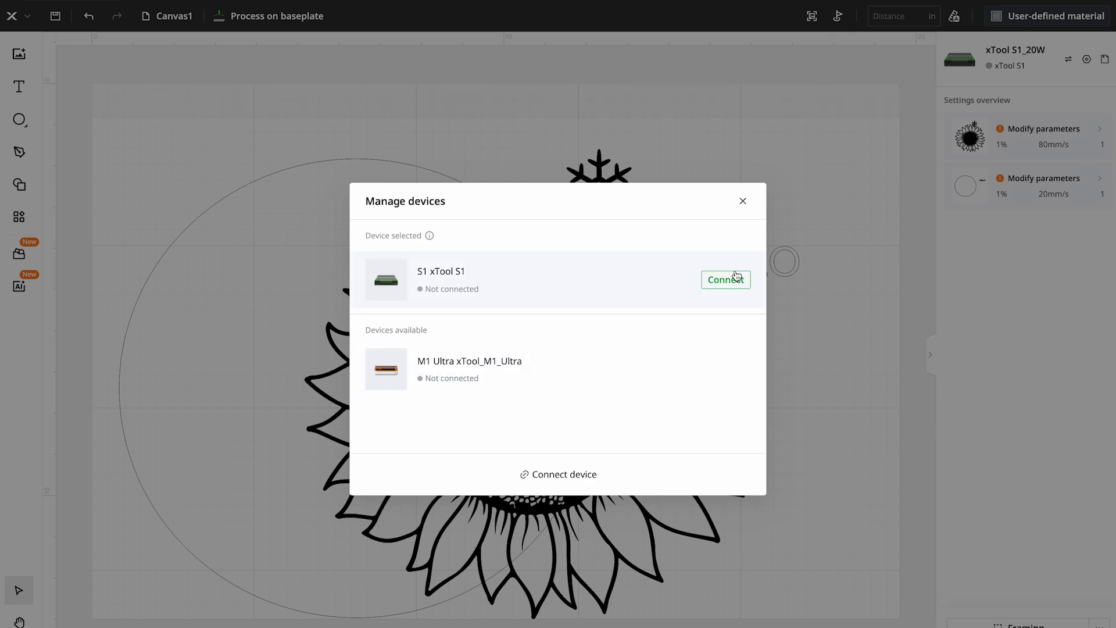
click(743, 201)
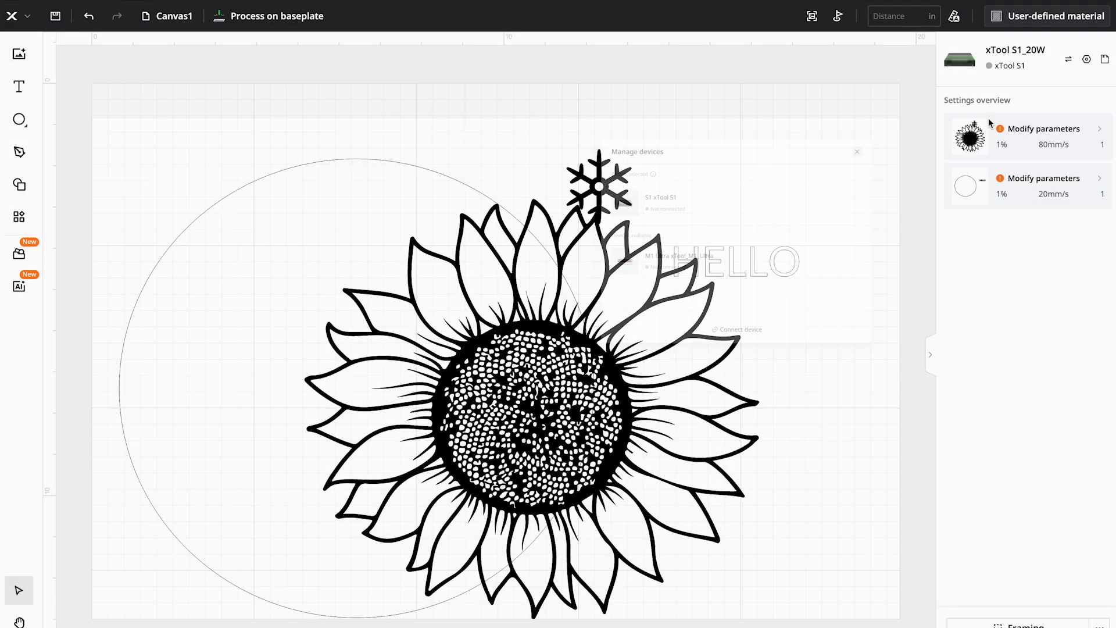
click(1087, 59)
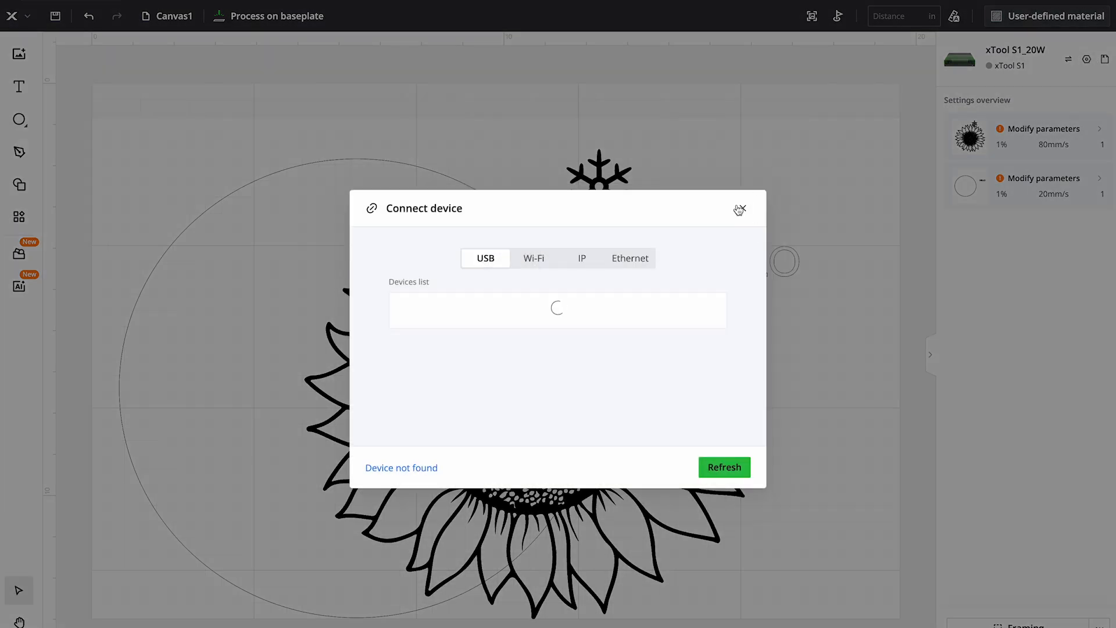
click(742, 209)
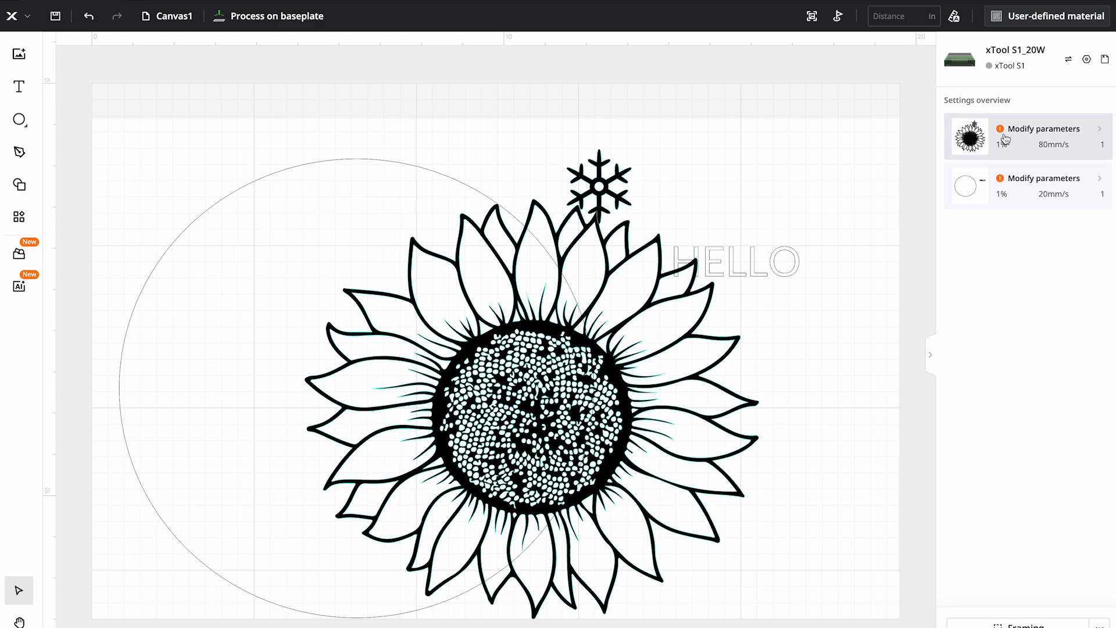
Compare the Cut, Score and Engrave settings for the sunflower, ending on Engrave
click(1029, 137)
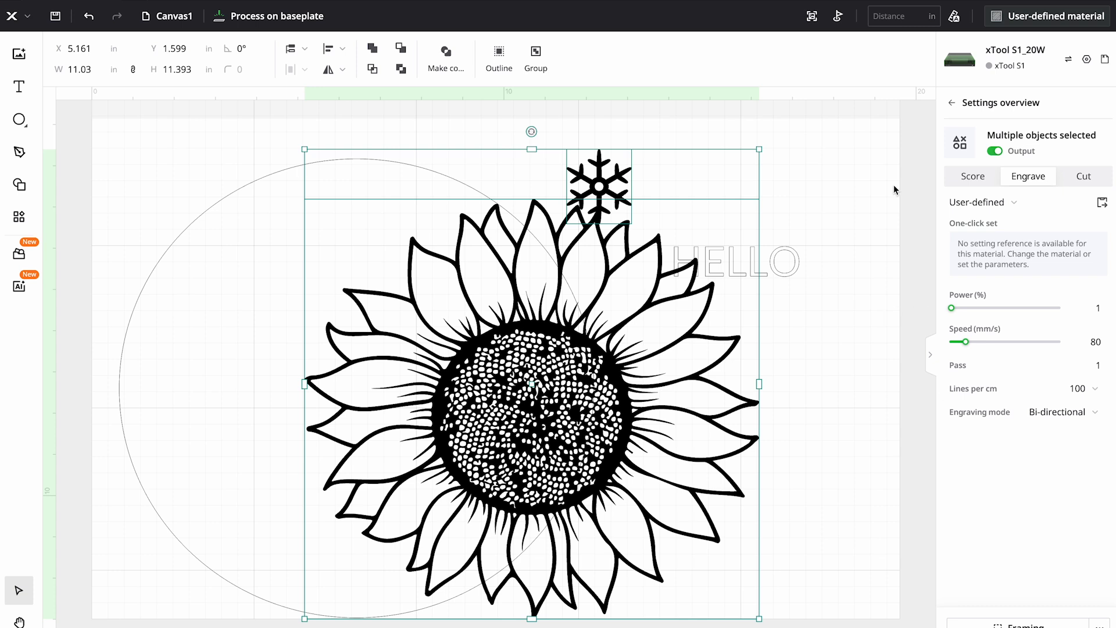
click(608, 280)
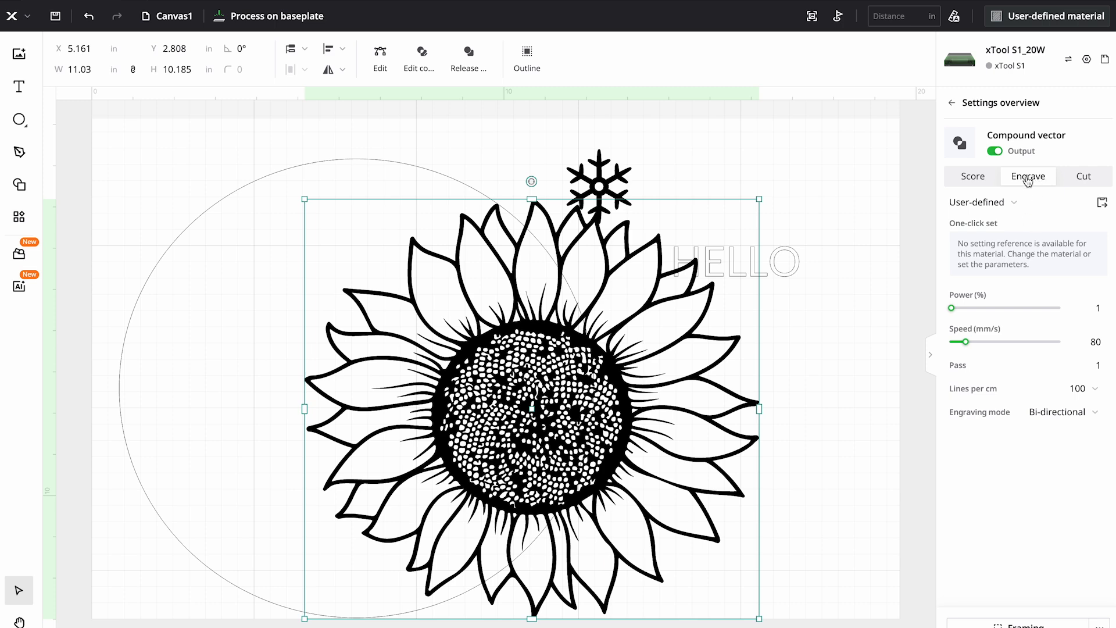
click(1091, 180)
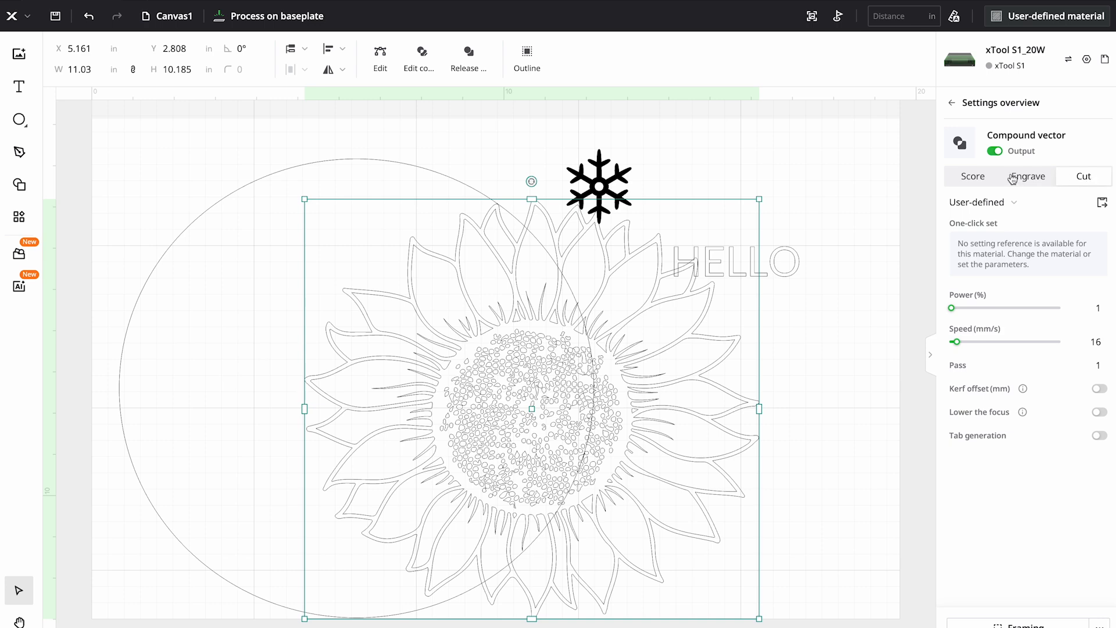
click(974, 178)
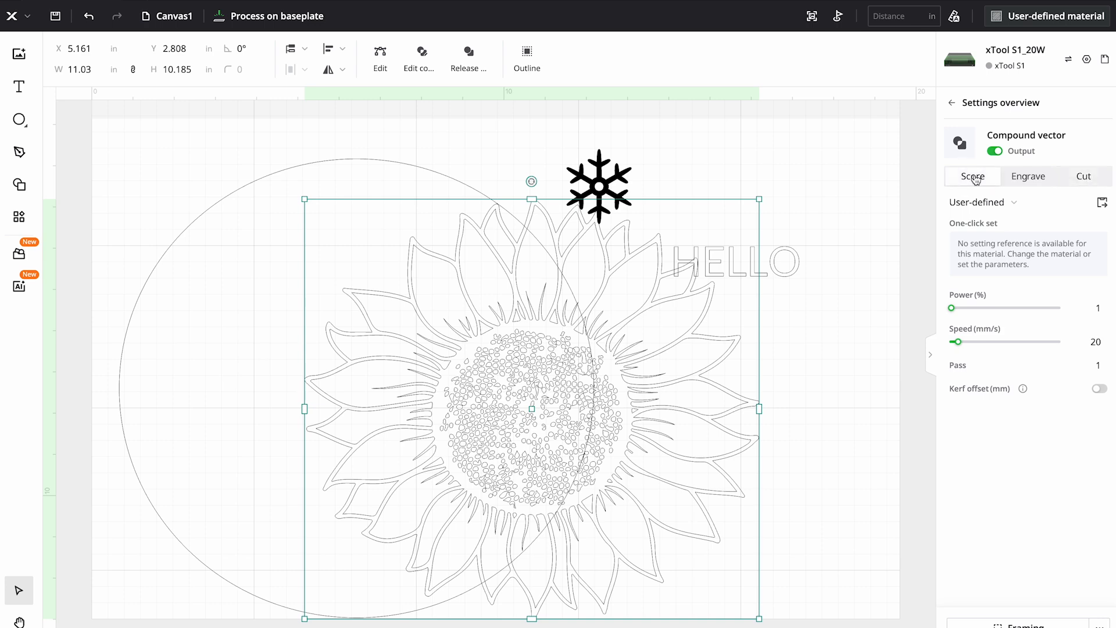
click(1028, 182)
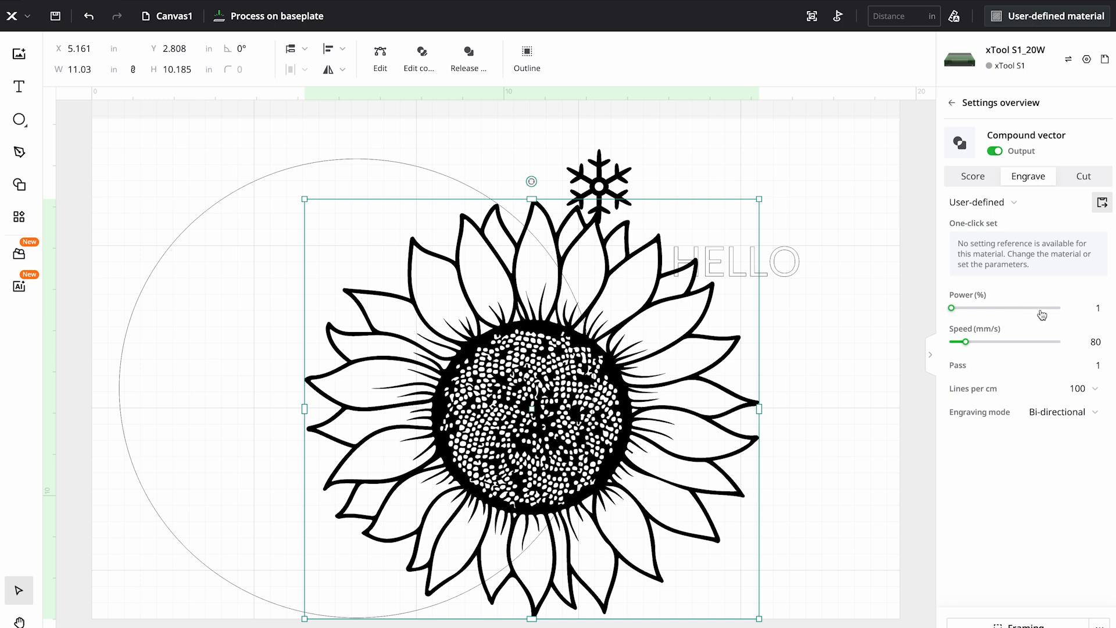
Find 3mm Birch Plywood in the Material EasySet Library and apply it as the project's material
click(1062, 19)
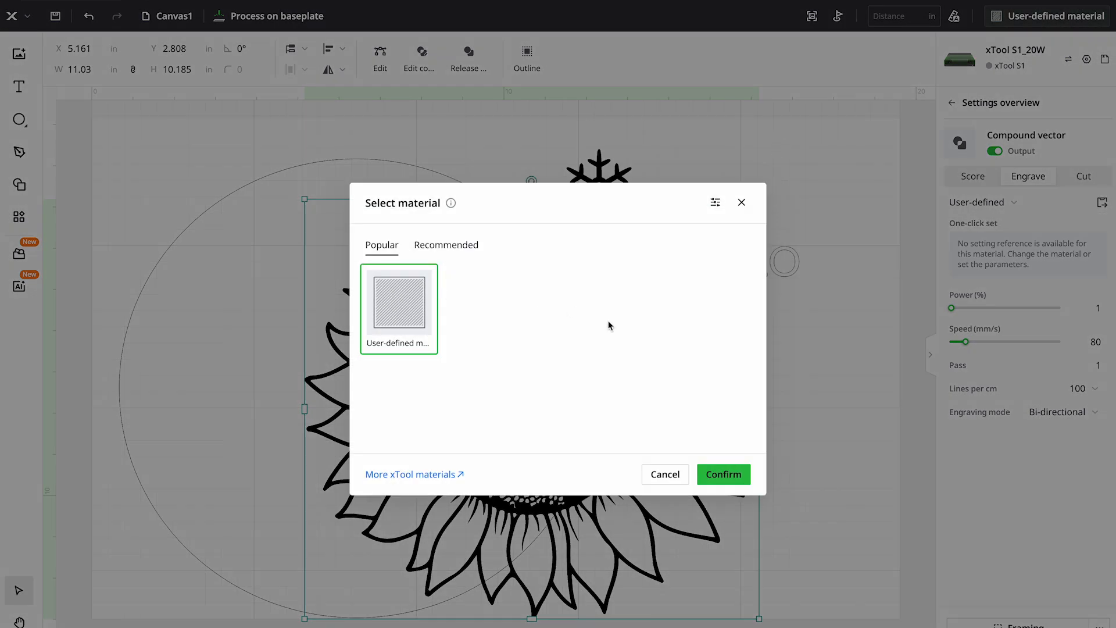
click(430, 472)
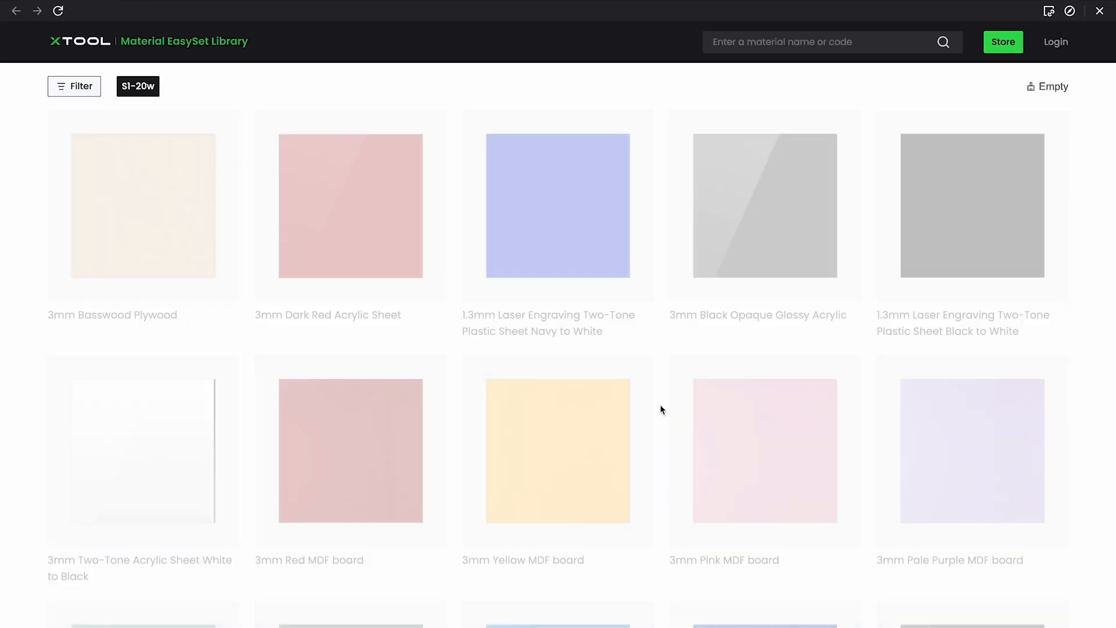
scroll(672, 417, down, 18)
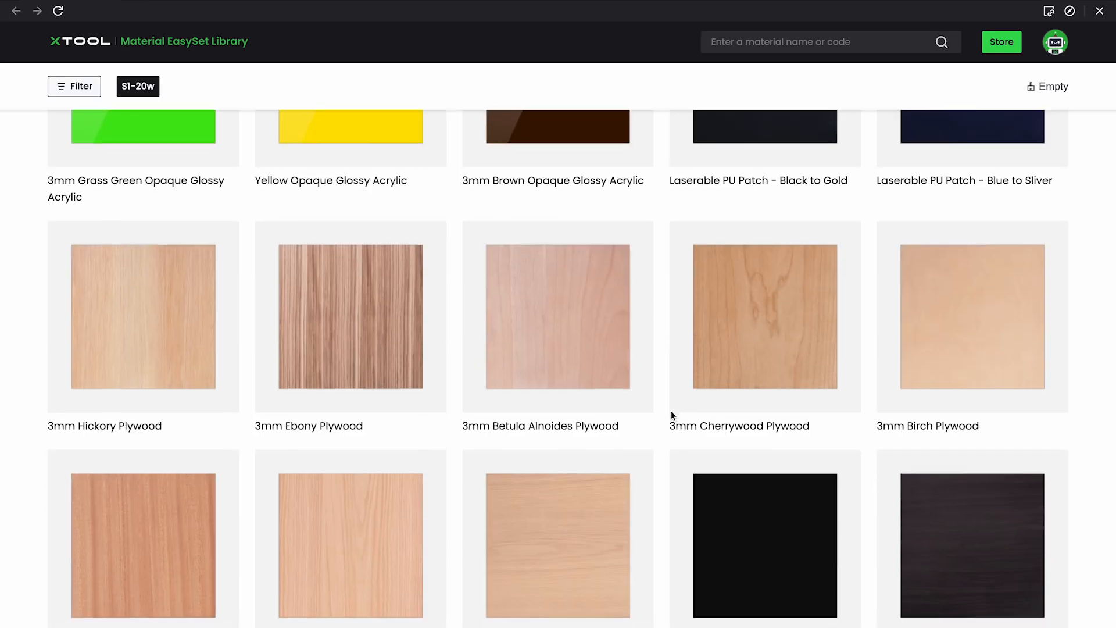
scroll(685, 411, down, 1)
click(989, 344)
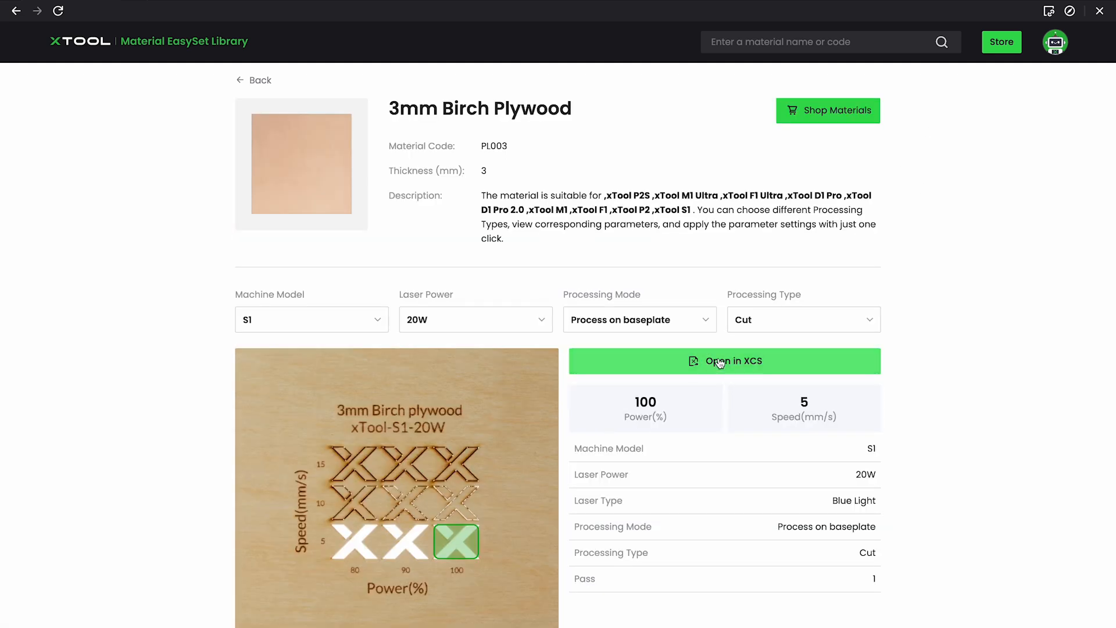
click(720, 363)
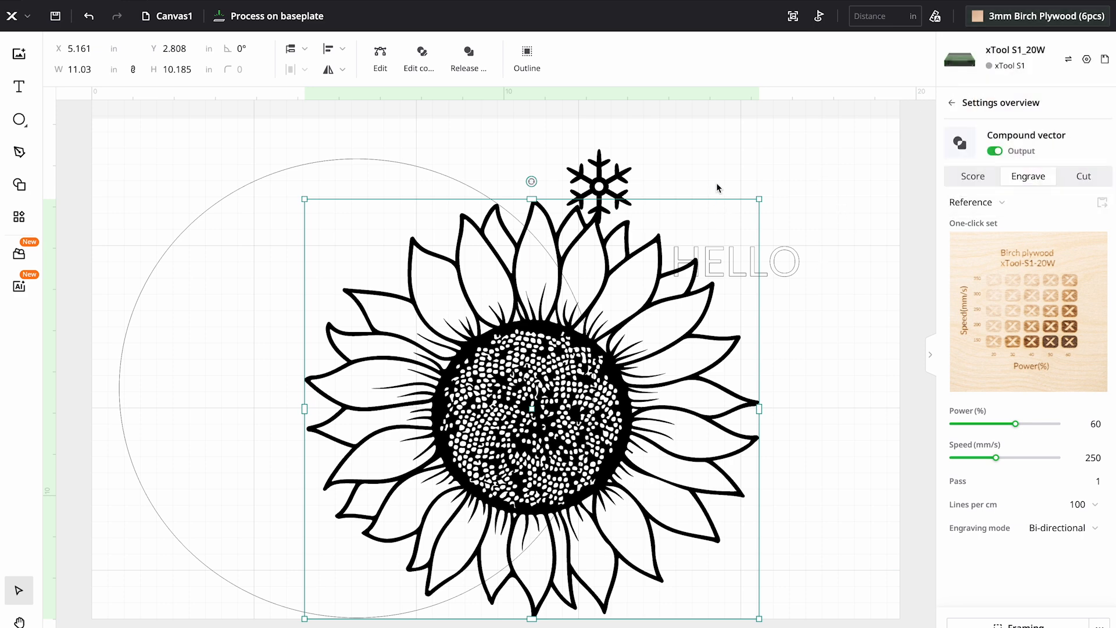
Check the engraving mode choices available for the sunflower and keep Bi-directional
click(603, 274)
click(592, 251)
click(1057, 529)
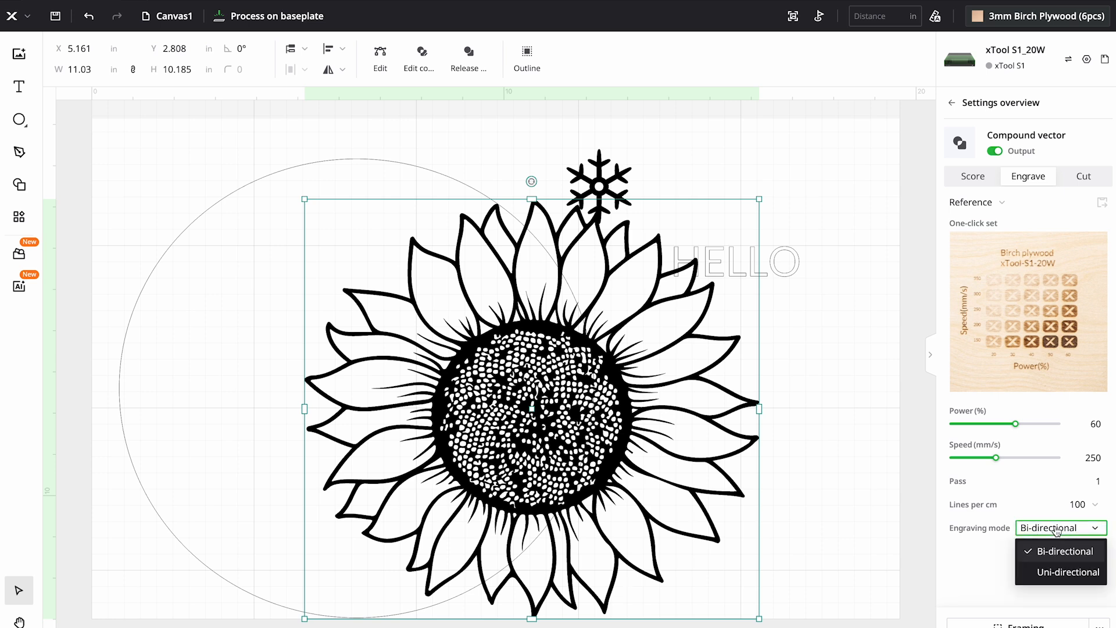
click(986, 556)
Change the snowflake's processing type from Engrave to Cut and compare it with Score
click(599, 175)
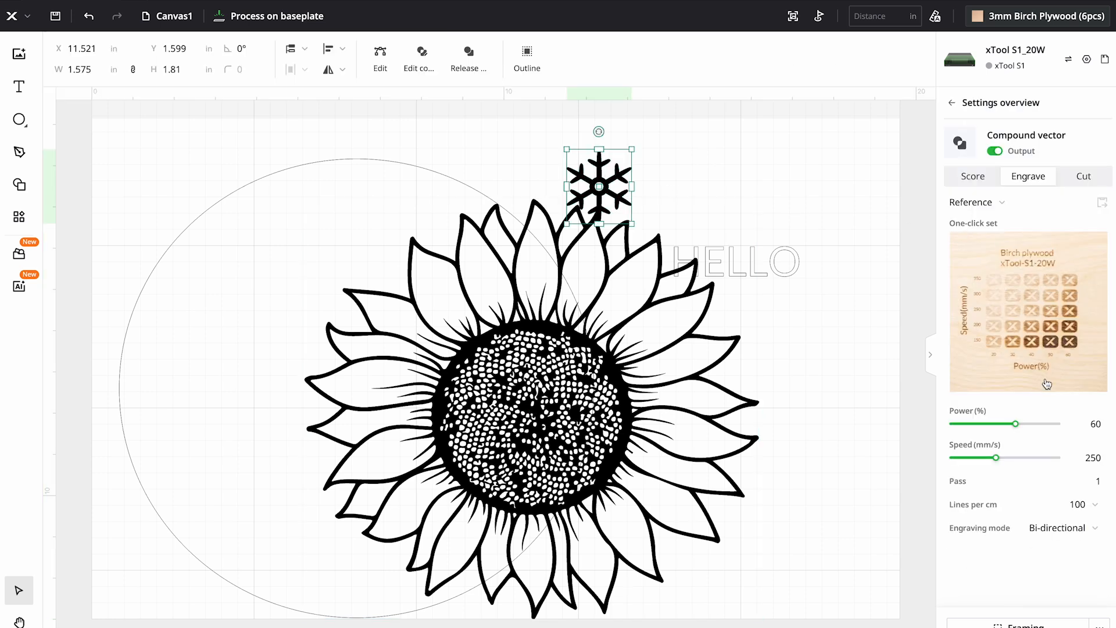
click(1084, 177)
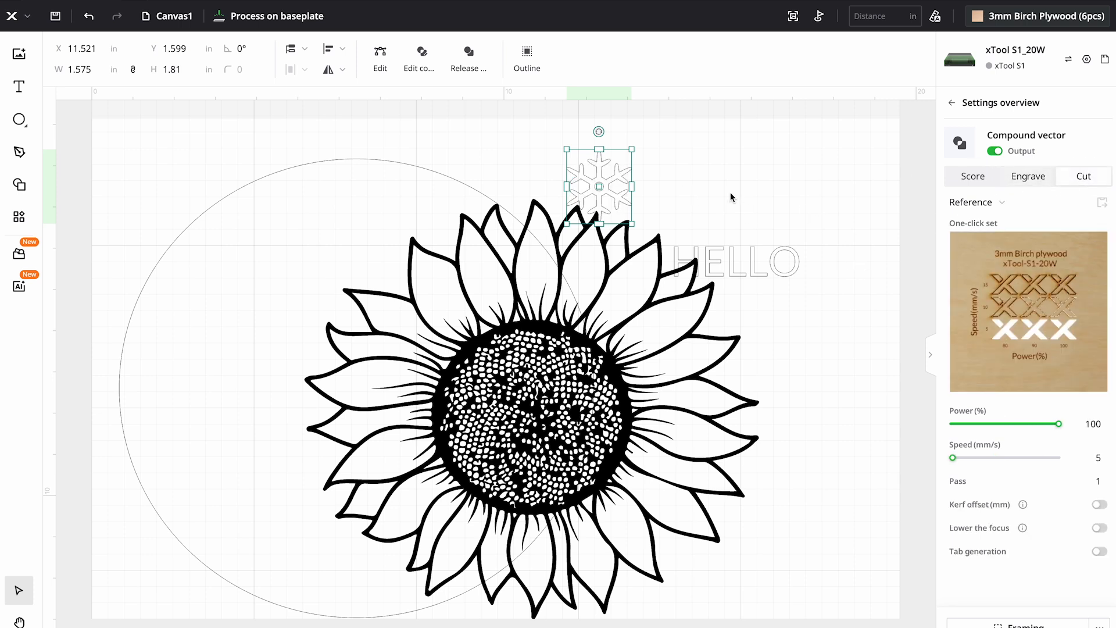
click(974, 178)
click(1085, 177)
click(975, 178)
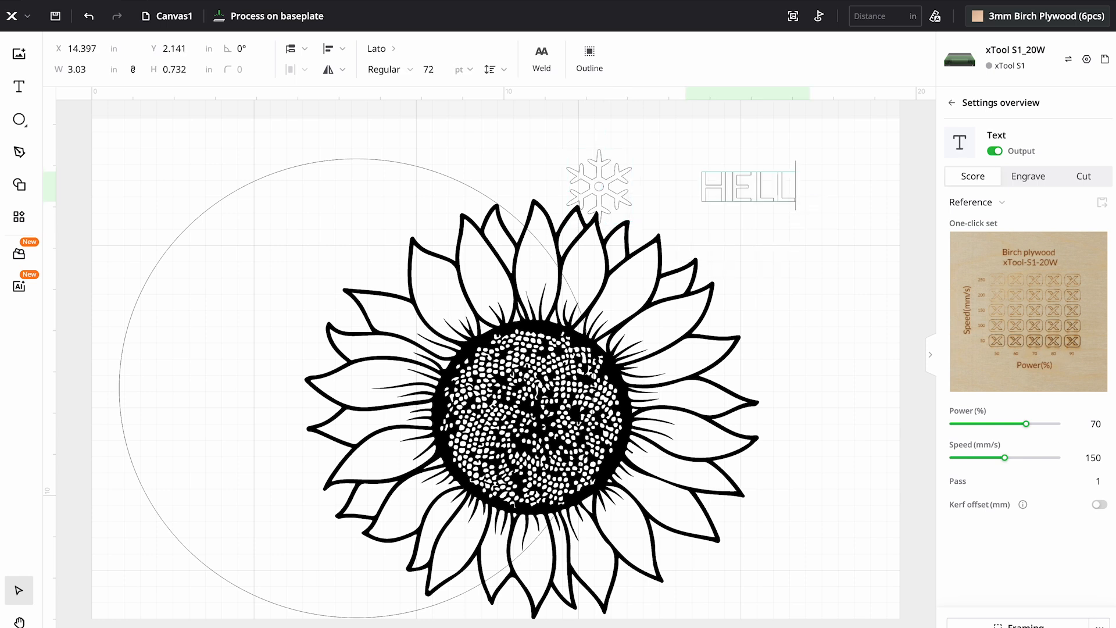
Enter the text "HELLO" in 72 pt Lato beside the snowflake and set its processing type to Cut
text(O)
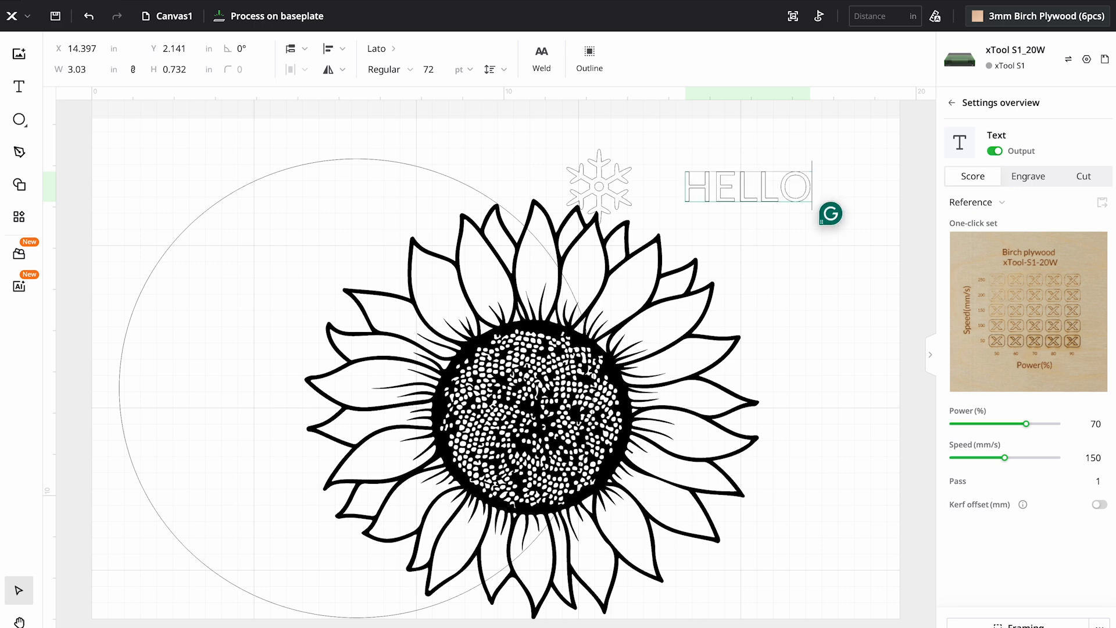
click(785, 273)
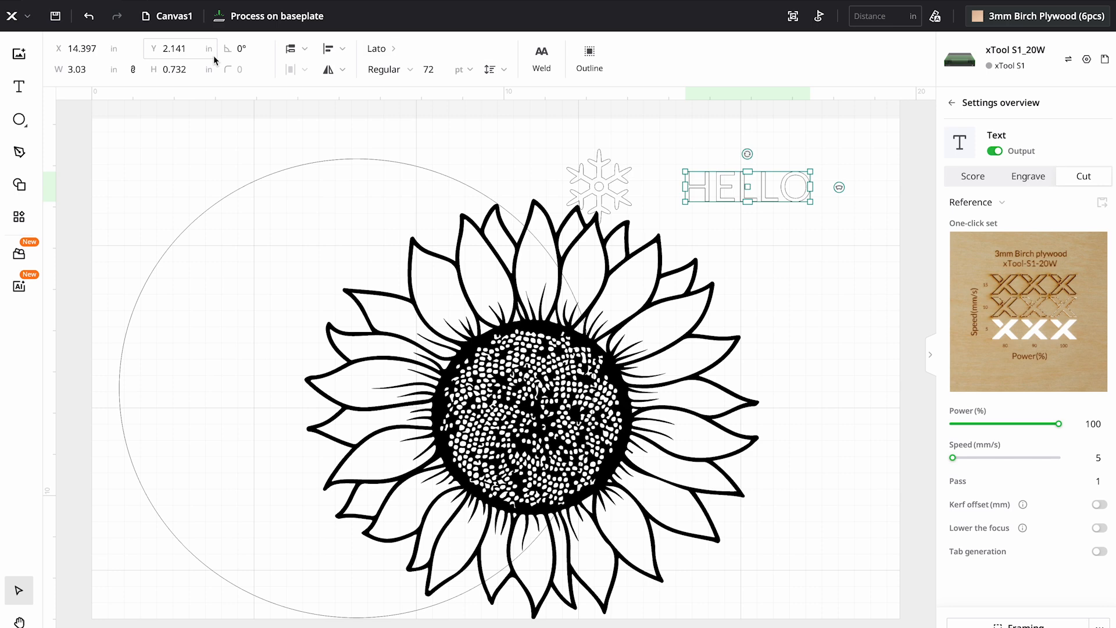
Browse the available typefaces and change the HELLO text's font to bromello
click(410, 51)
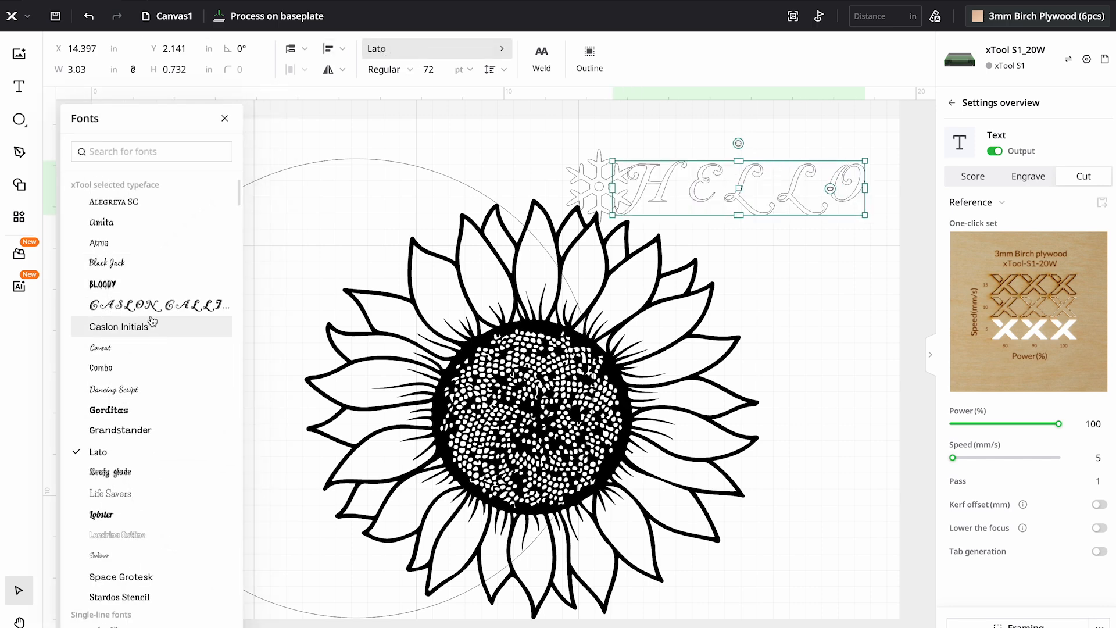
scroll(152, 350, down, 2)
scroll(152, 350, down, 6)
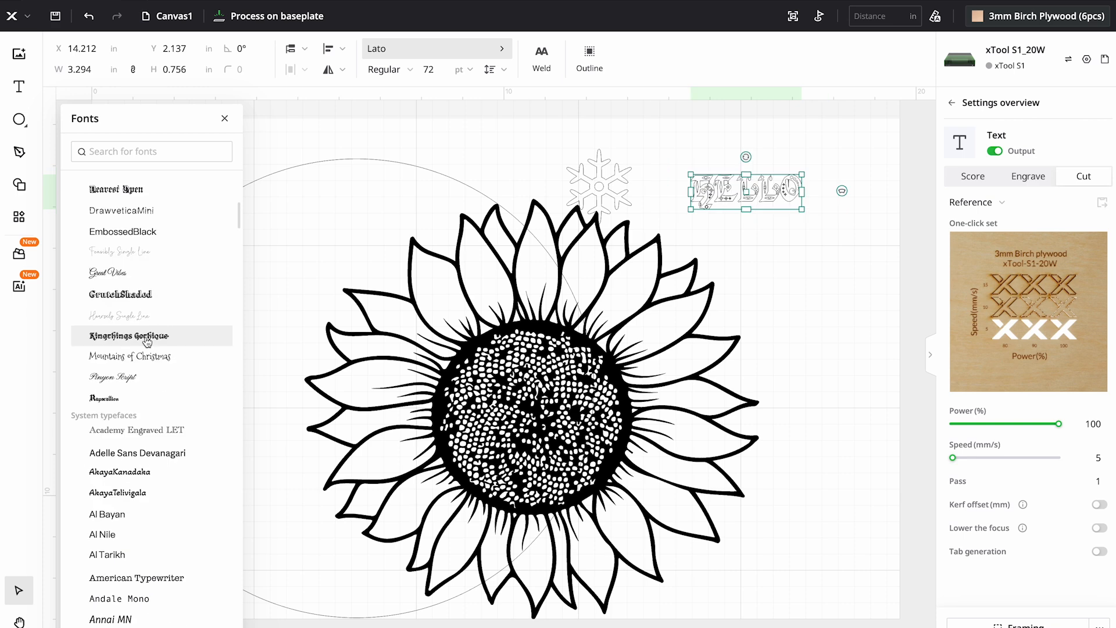
scroll(147, 341, down, 2)
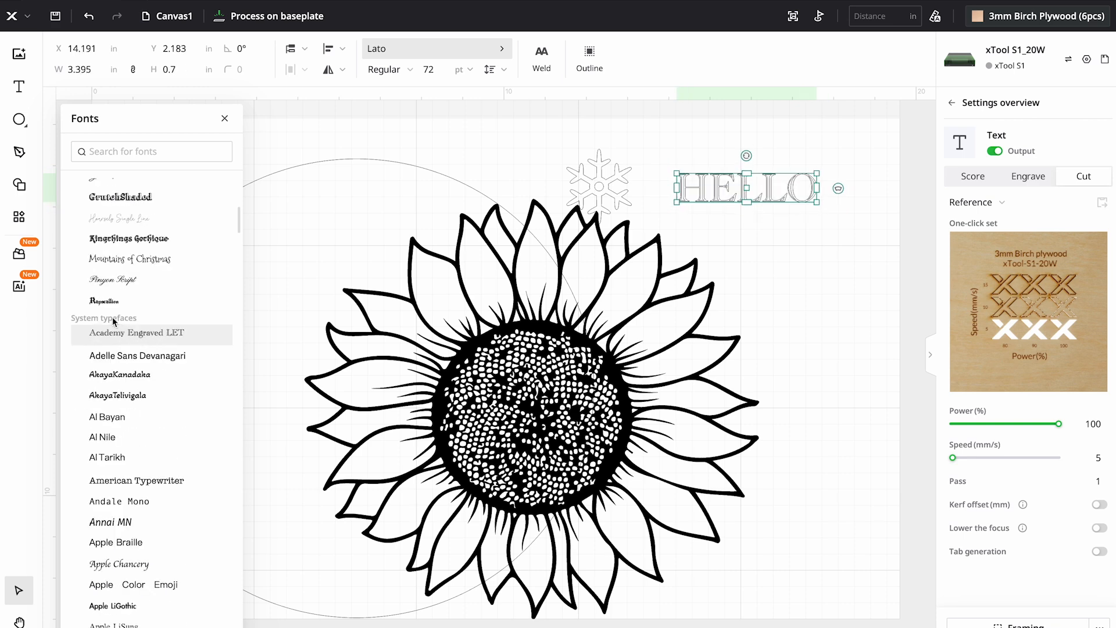
scroll(167, 456, down, 5)
scroll(169, 458, down, 8)
scroll(169, 458, down, 5)
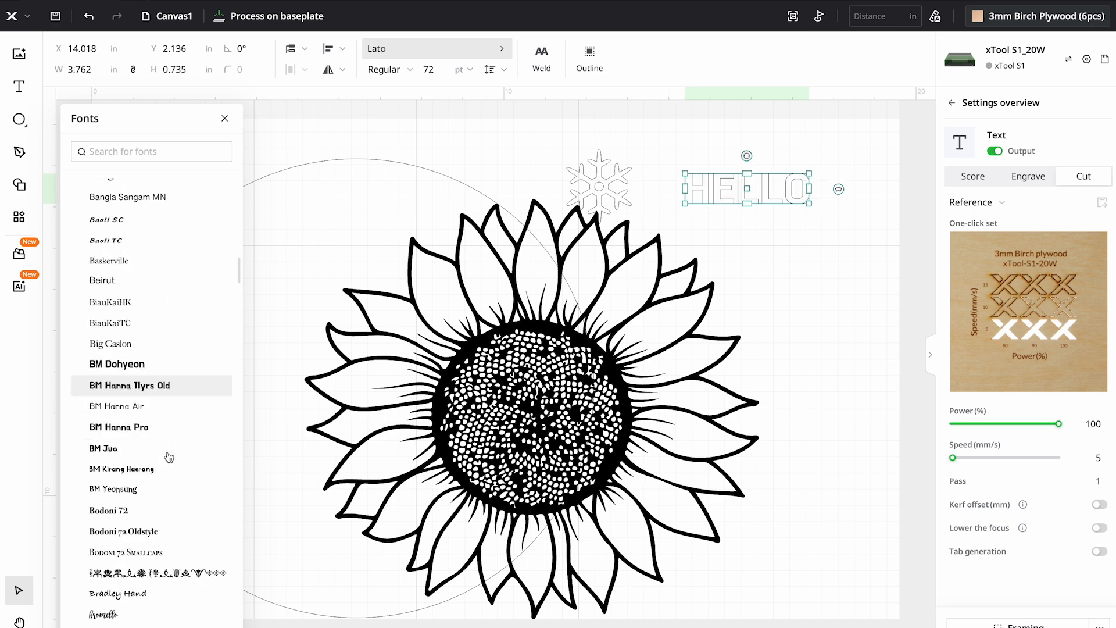
scroll(157, 465, down, 6)
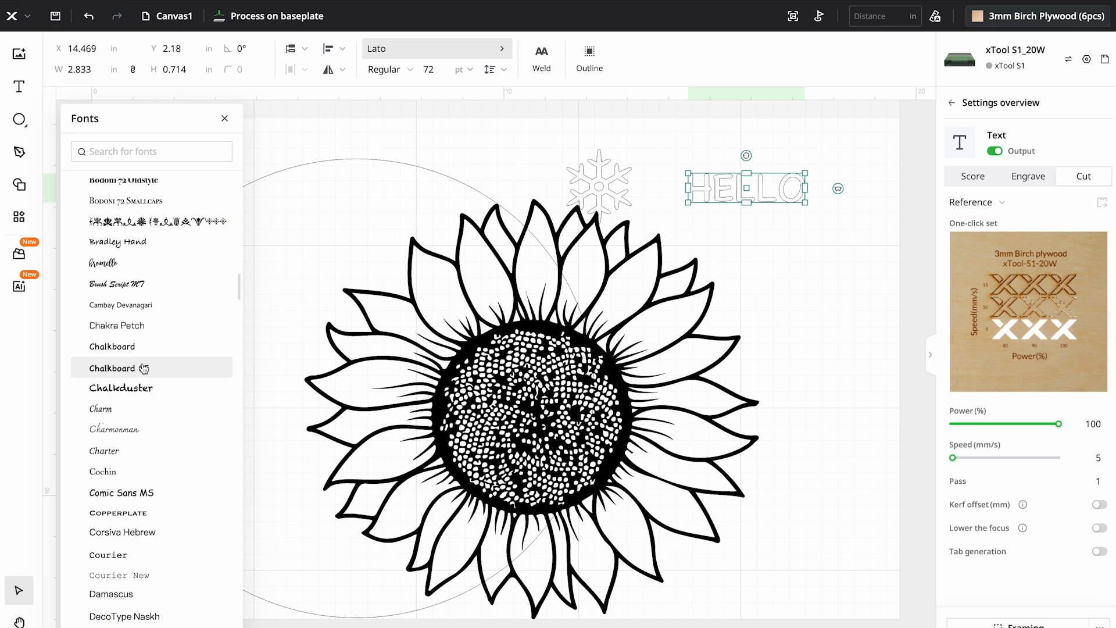
click(133, 265)
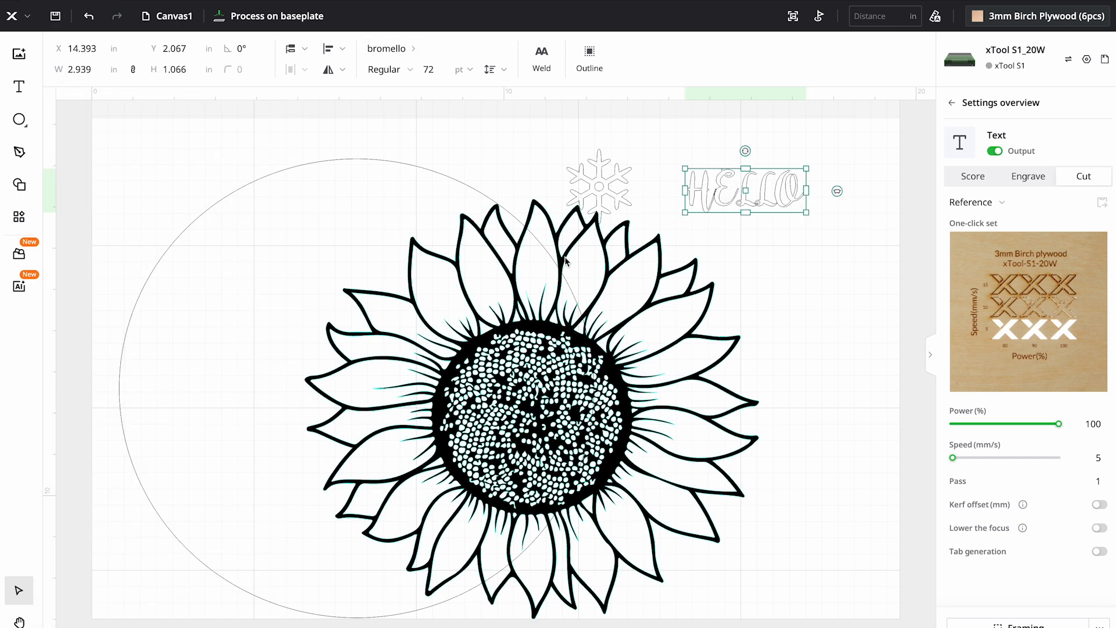
click(837, 276)
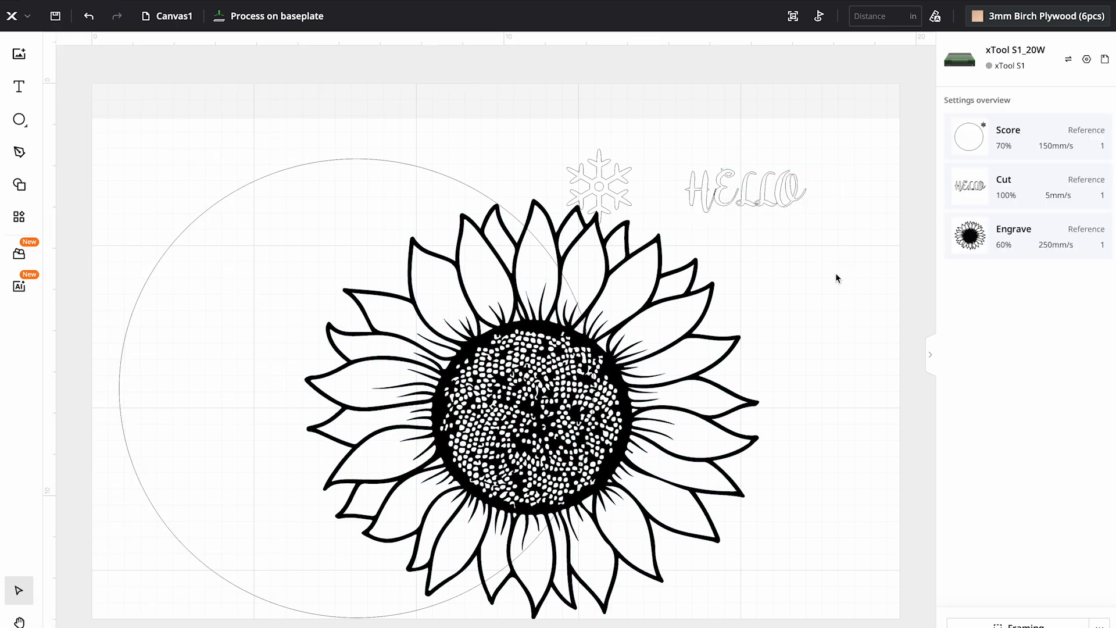
Set the circle's width and height to 10 in each, with its aspect ratio unlocked
click(349, 164)
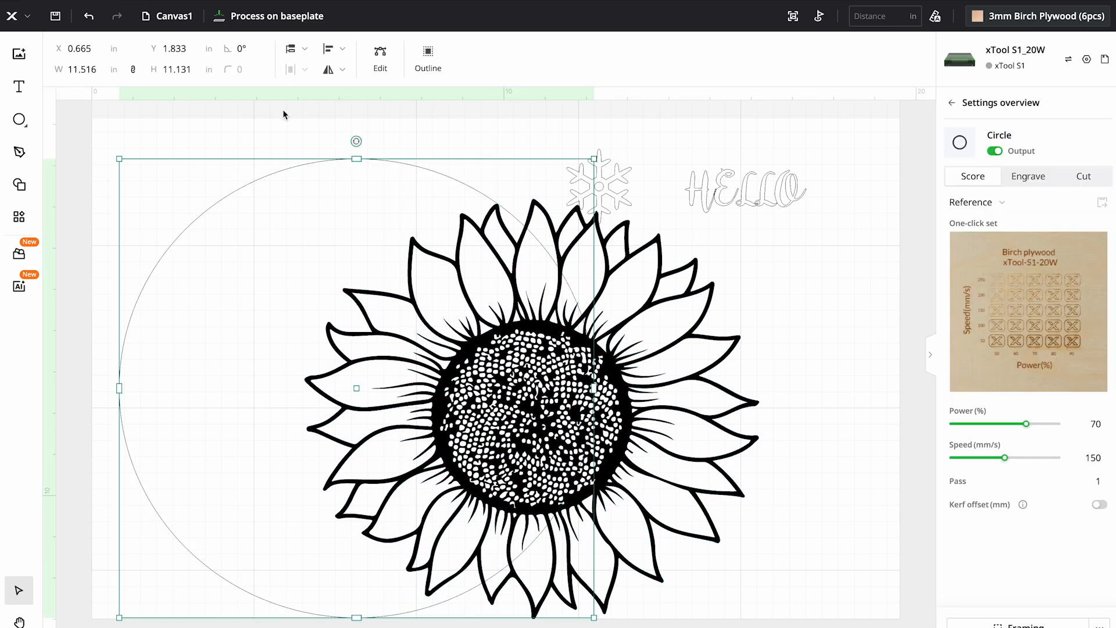
click(101, 50)
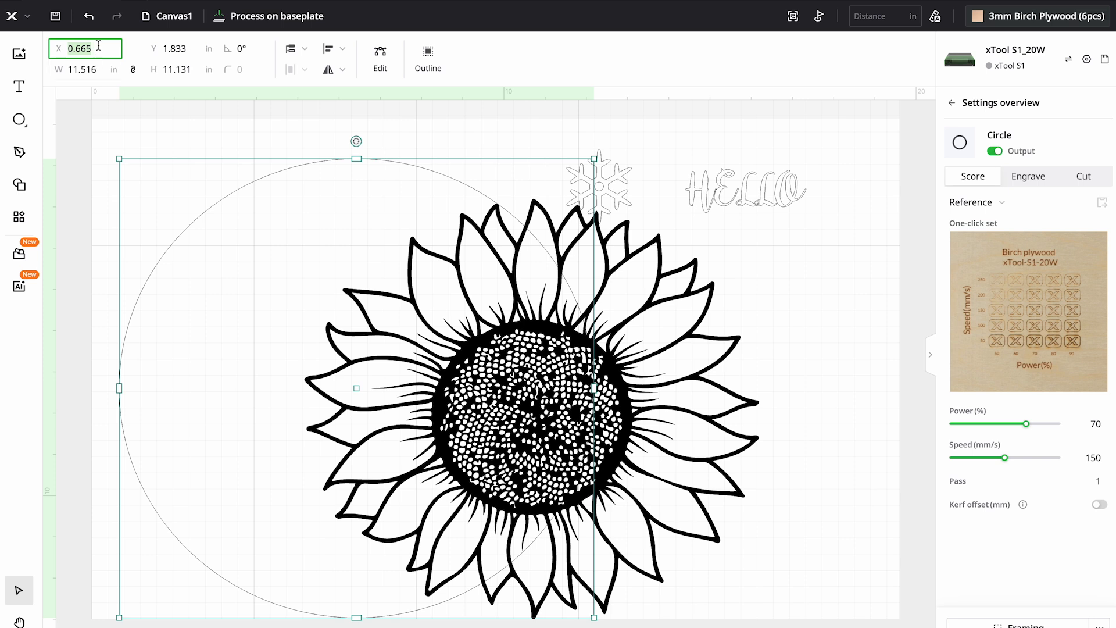
click(104, 76)
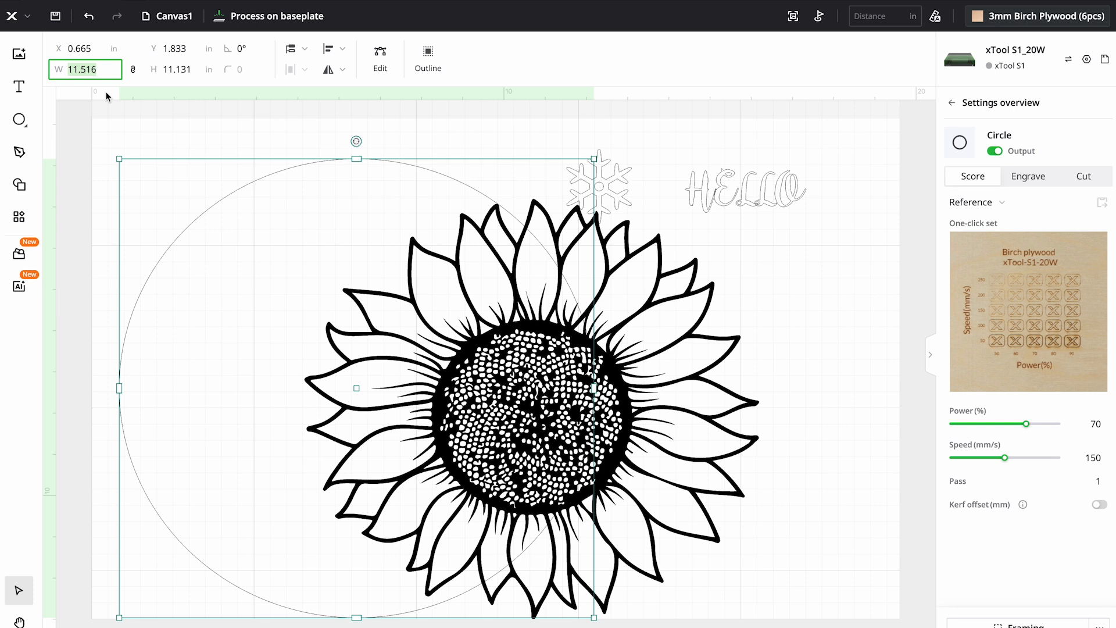
text(10)
key(Return)
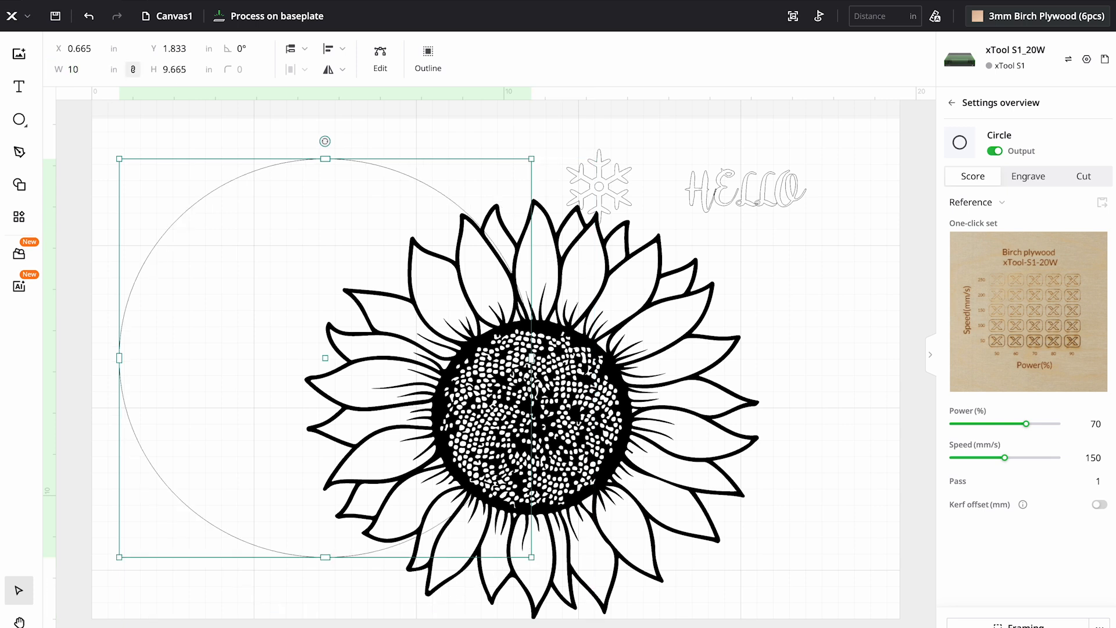
key(Tab)
text(10)
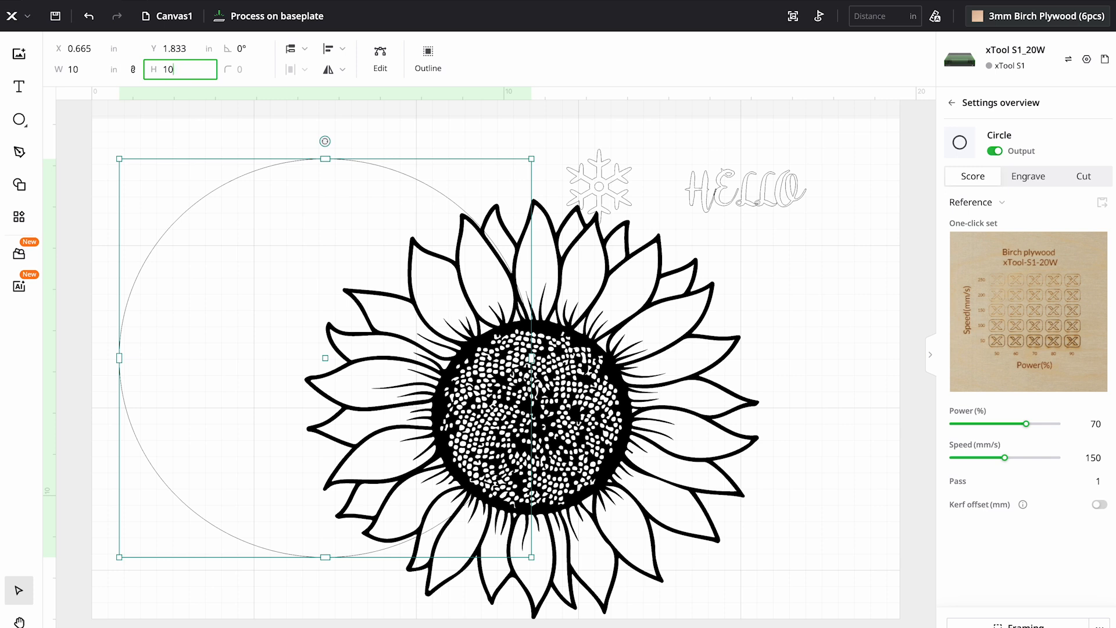
key(Tab)
click(133, 69)
drag(96, 69, 83, 70)
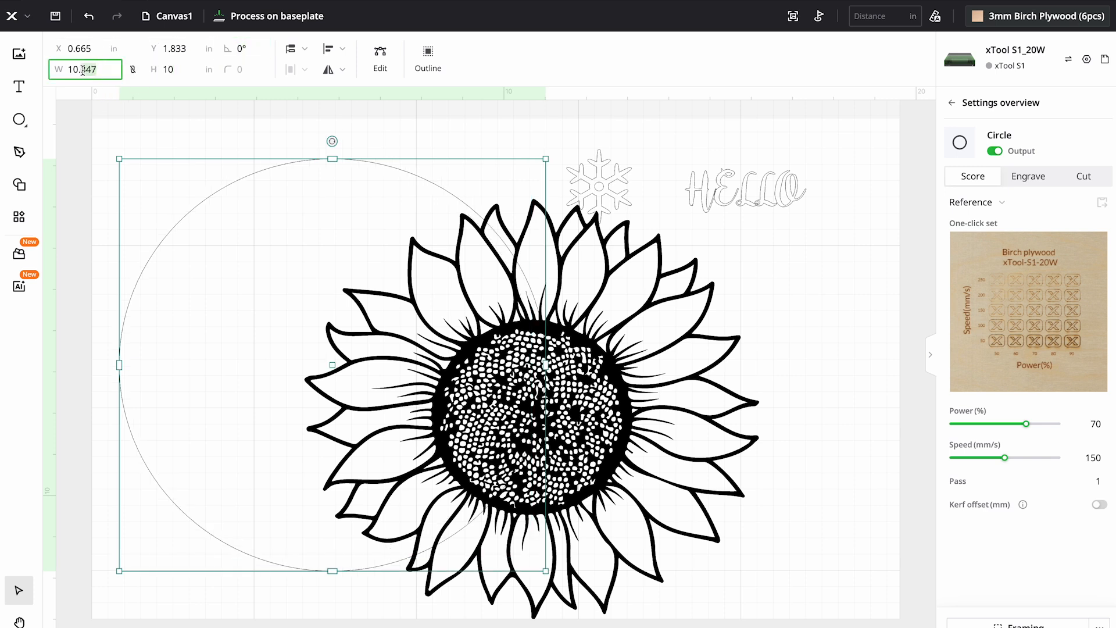
key(BackSpace)
key(Return)
key(Tab)
click(347, 183)
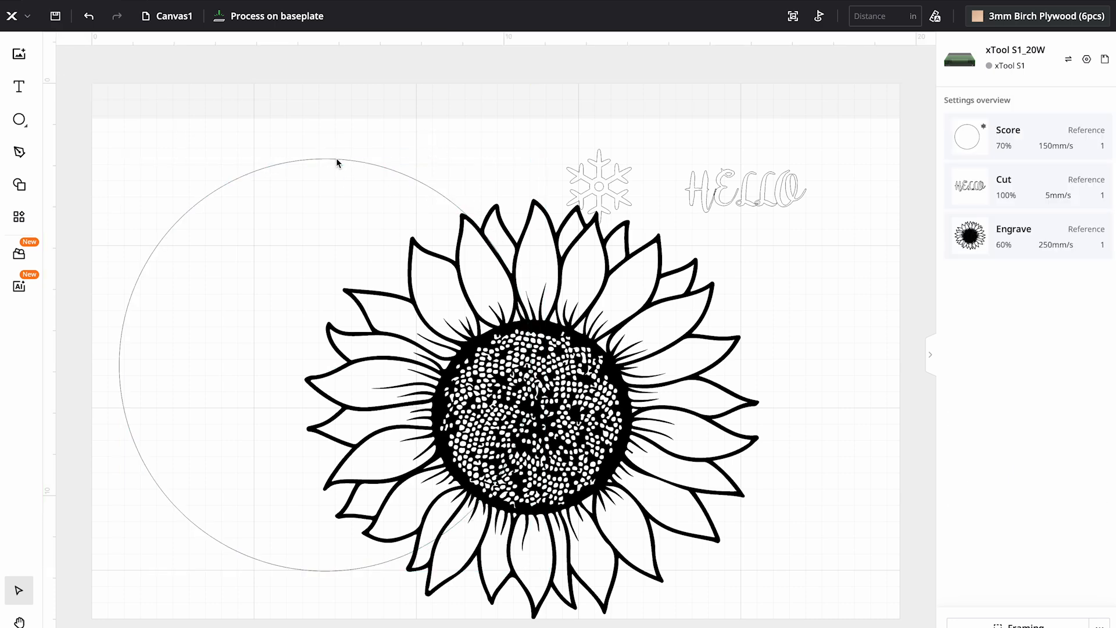
click(363, 165)
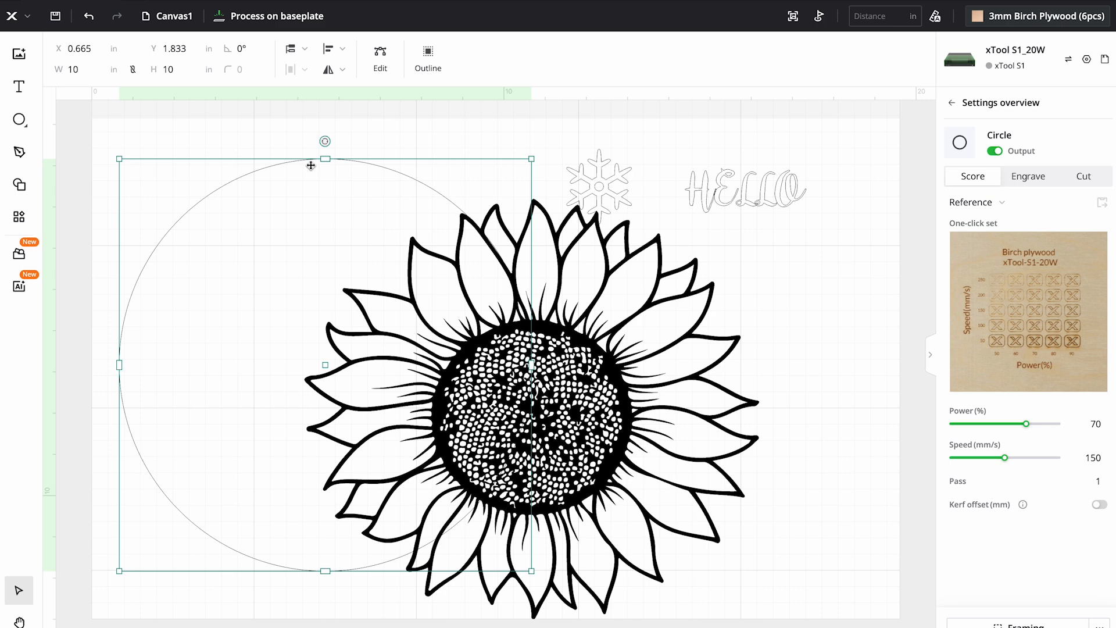
Rotate the snowflake to 15°
click(599, 175)
click(658, 134)
click(593, 183)
click(249, 51)
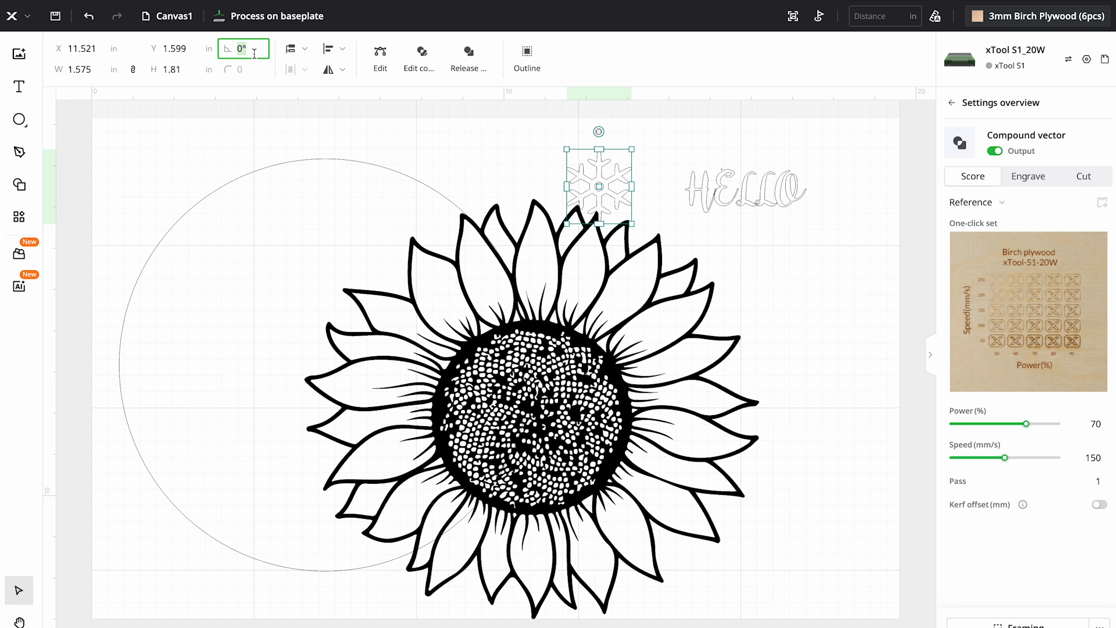
text(15)
key(Return)
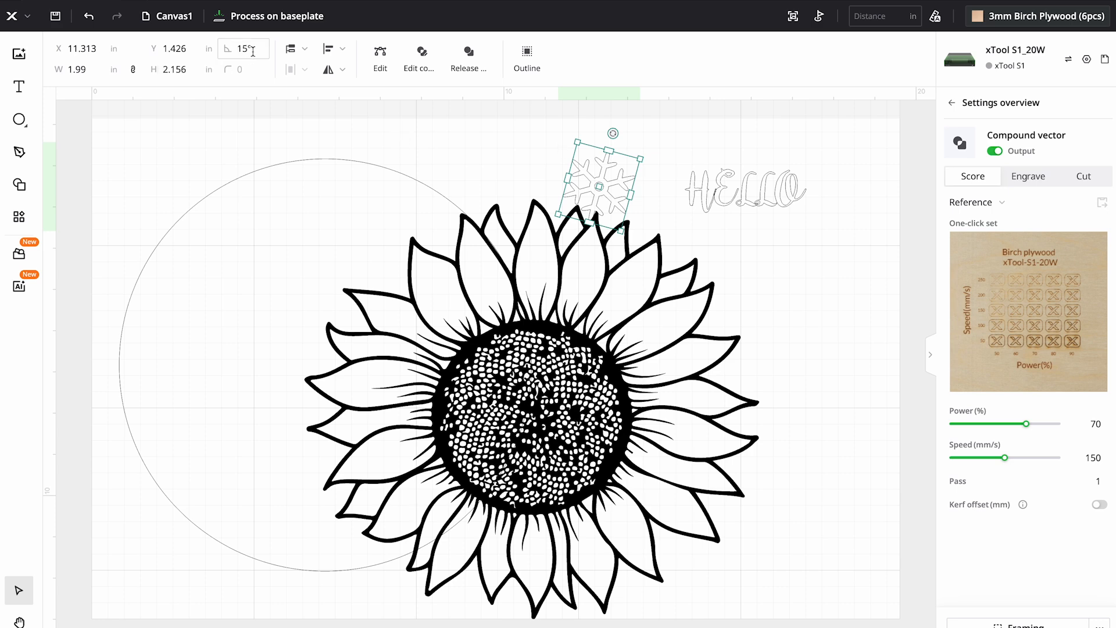
Check the sunflower's layer order options and center it on the canvas with Align center
click(498, 240)
click(342, 71)
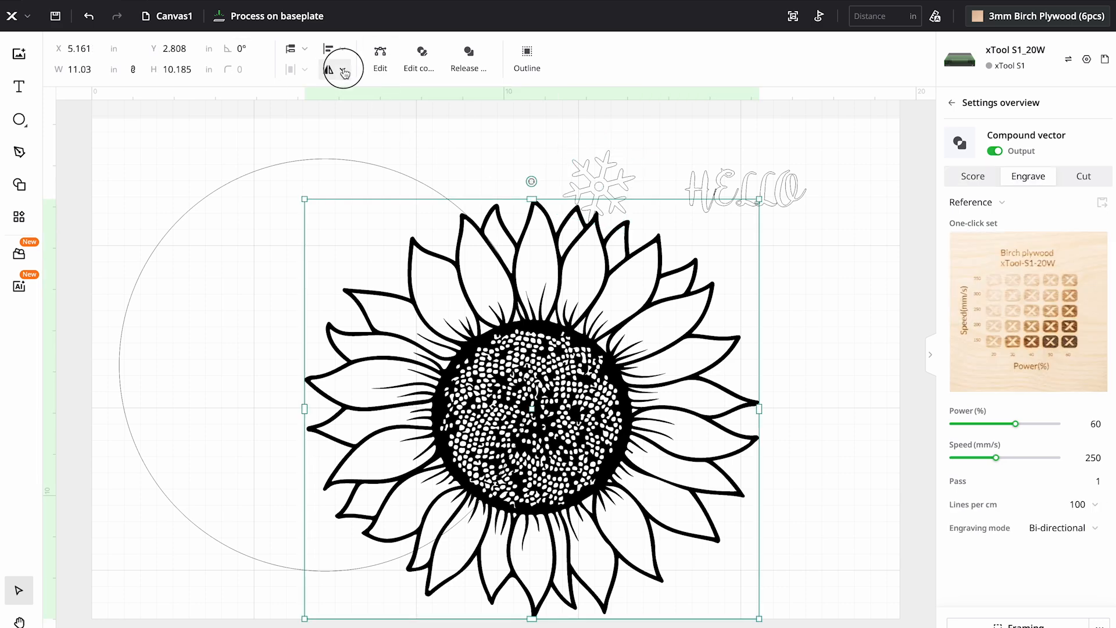
click(304, 52)
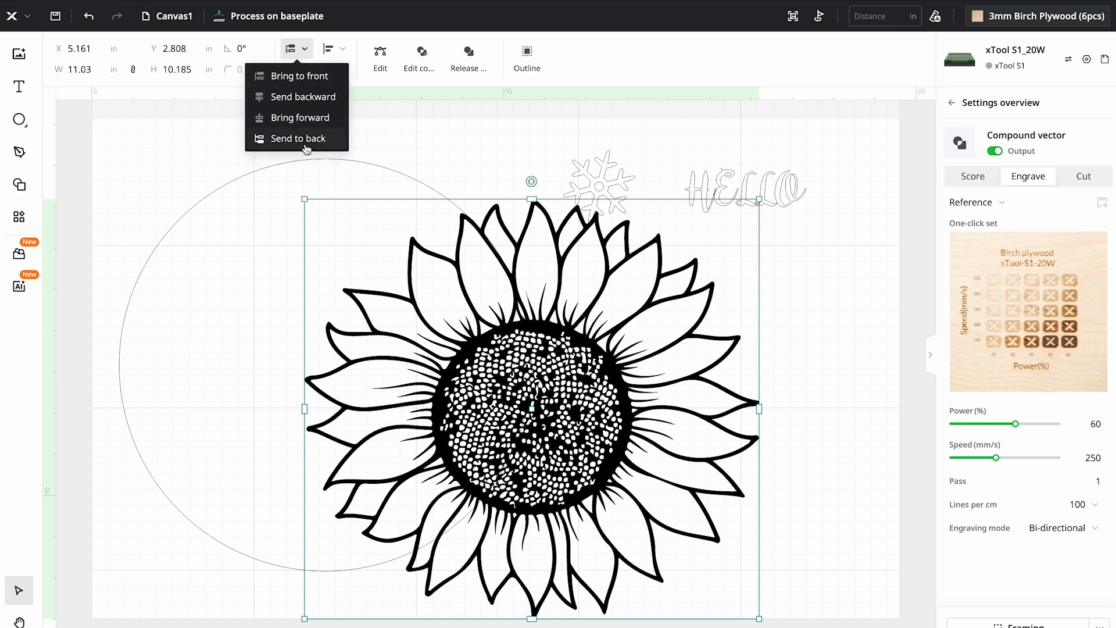
click(334, 49)
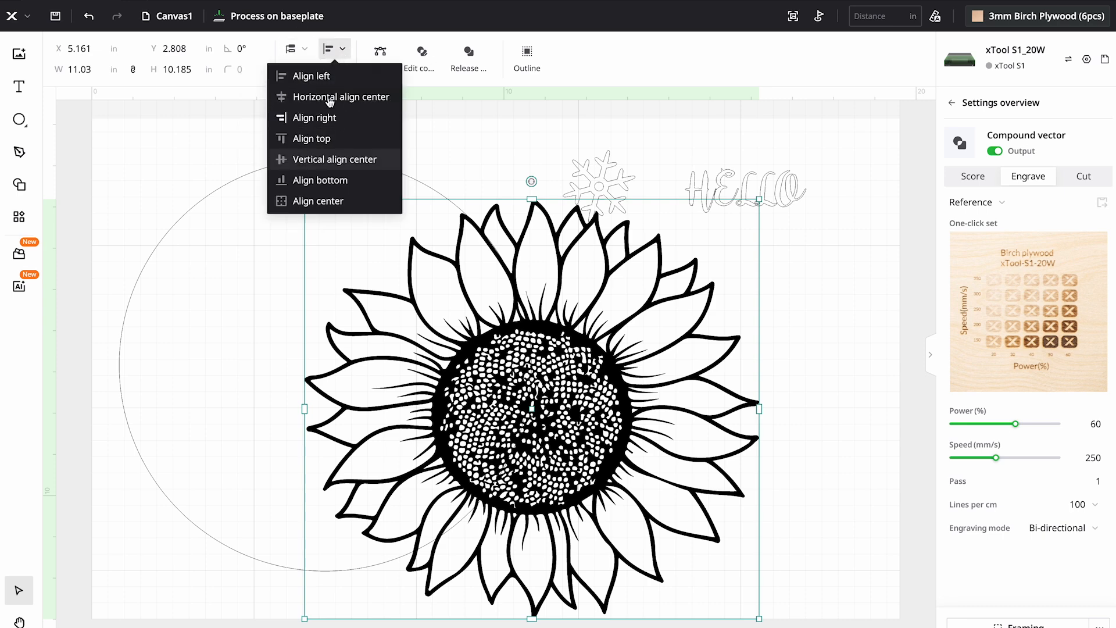
click(325, 201)
Try Align center on the circle and undo that alignment
click(212, 234)
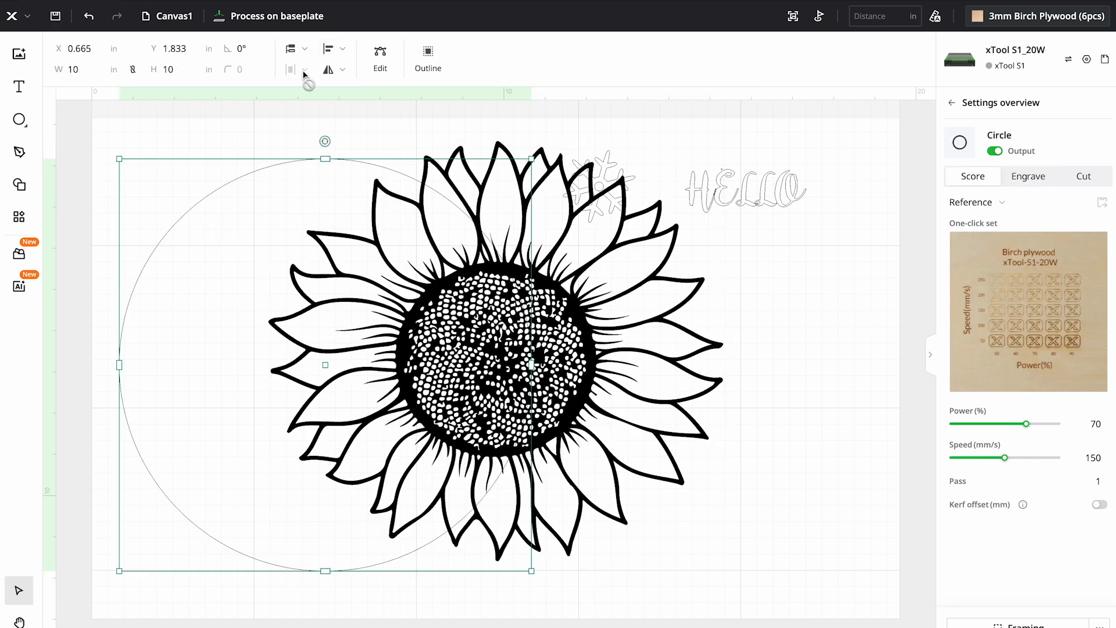
click(302, 49)
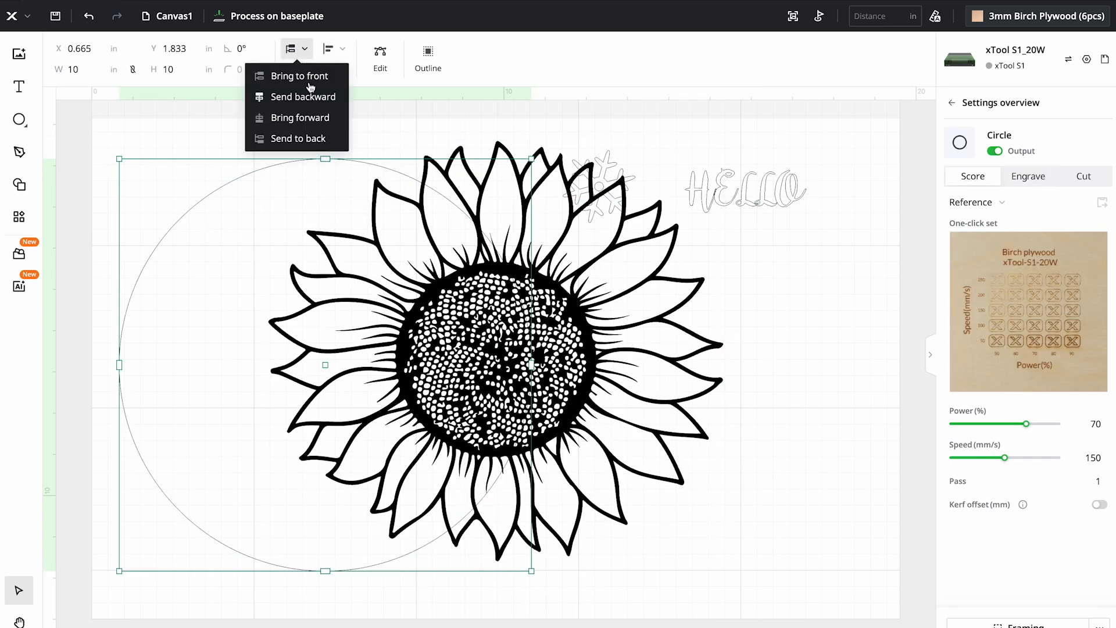
click(337, 54)
click(372, 200)
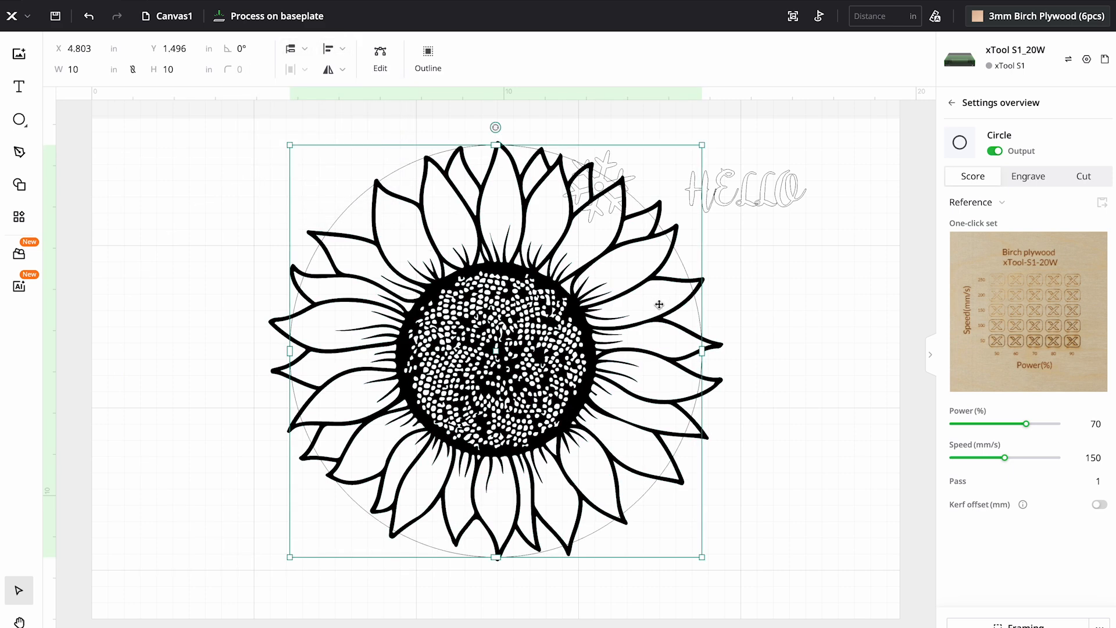
key(ctrl+z)
Shrink the sunflower proportionally to about 8.7 in wide and rotate it slightly
click(640, 263)
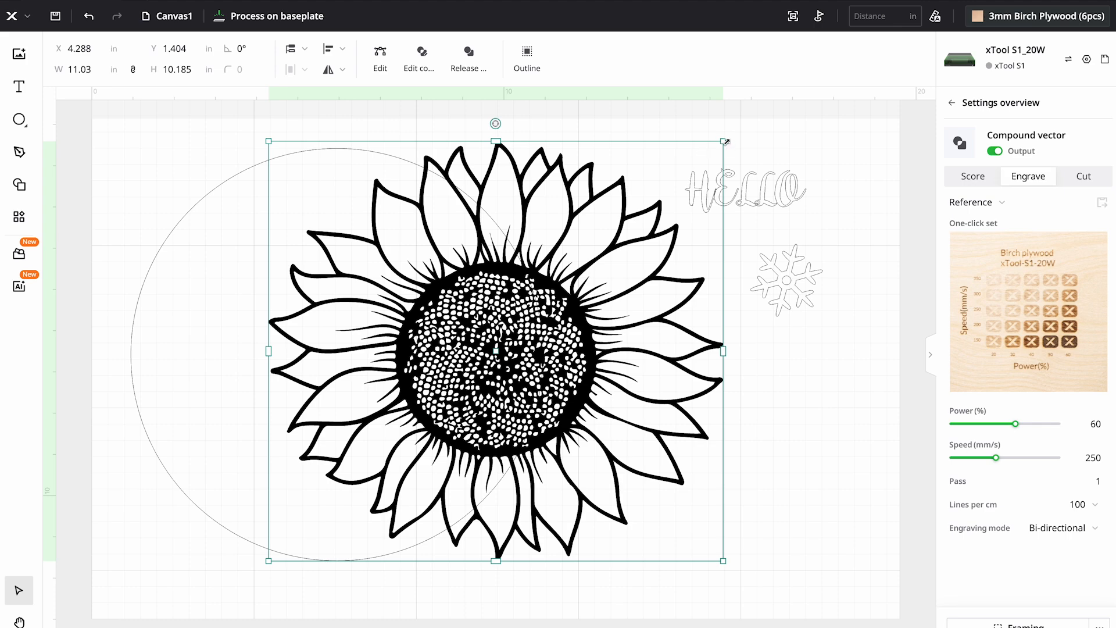
drag(723, 562, 654, 516)
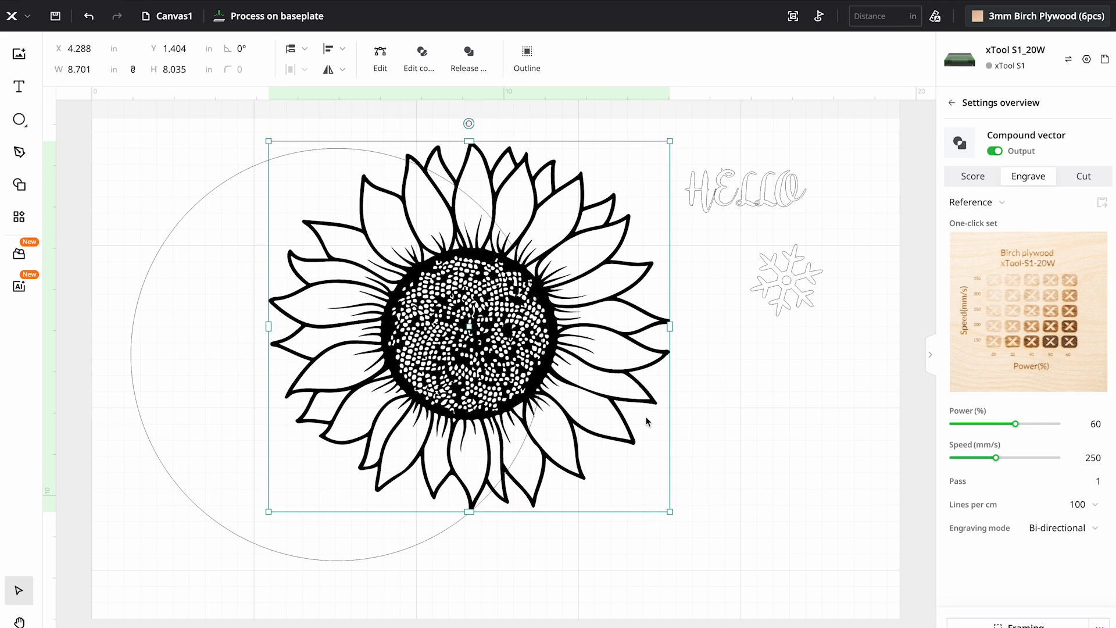
mouse_move(471, 124)
mouse_down()
mouse_move(511, 142)
mouse_move(444, 130)
mouse_move(469, 137)
mouse_move(480, 124)
mouse_move(461, 125)
mouse_up()
View the snowflake's vector nodes in path editing and leave the editing mode
click(786, 281)
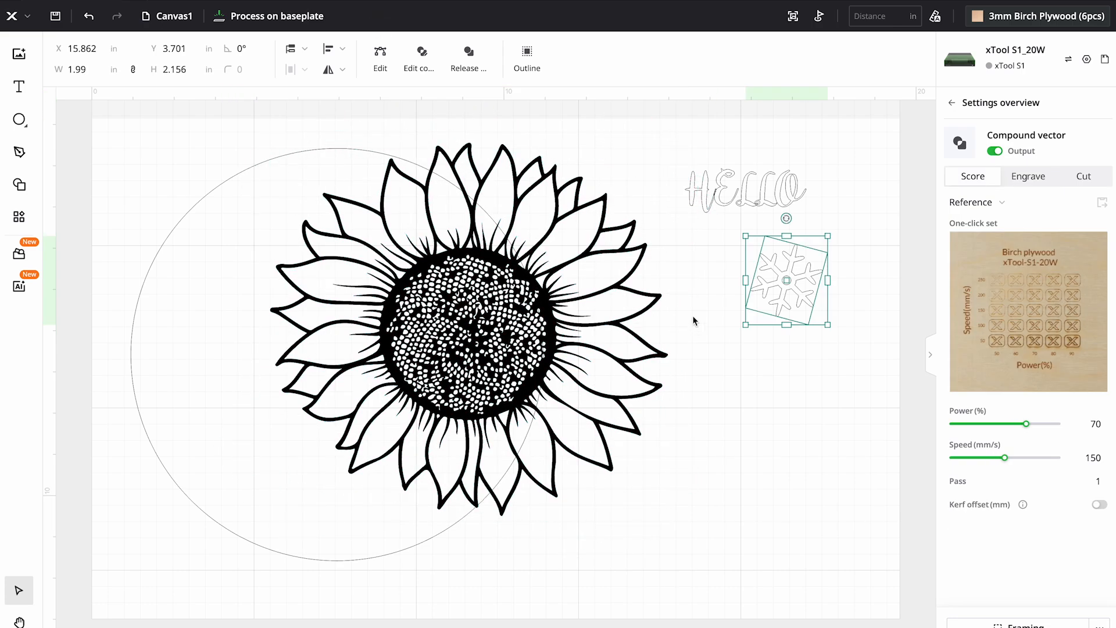
click(381, 58)
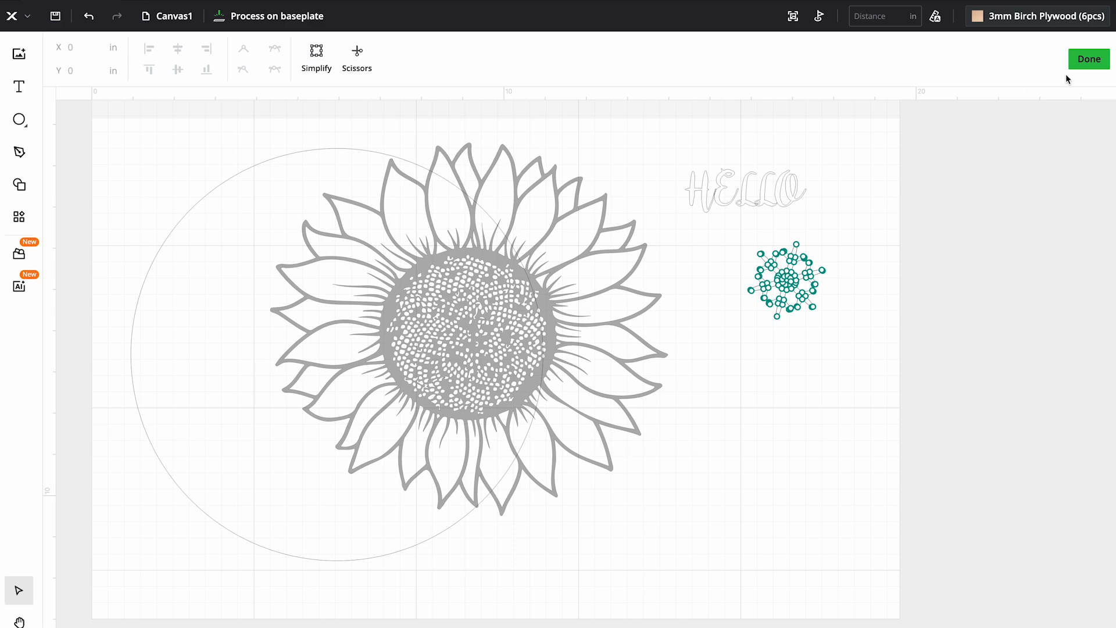
click(1087, 59)
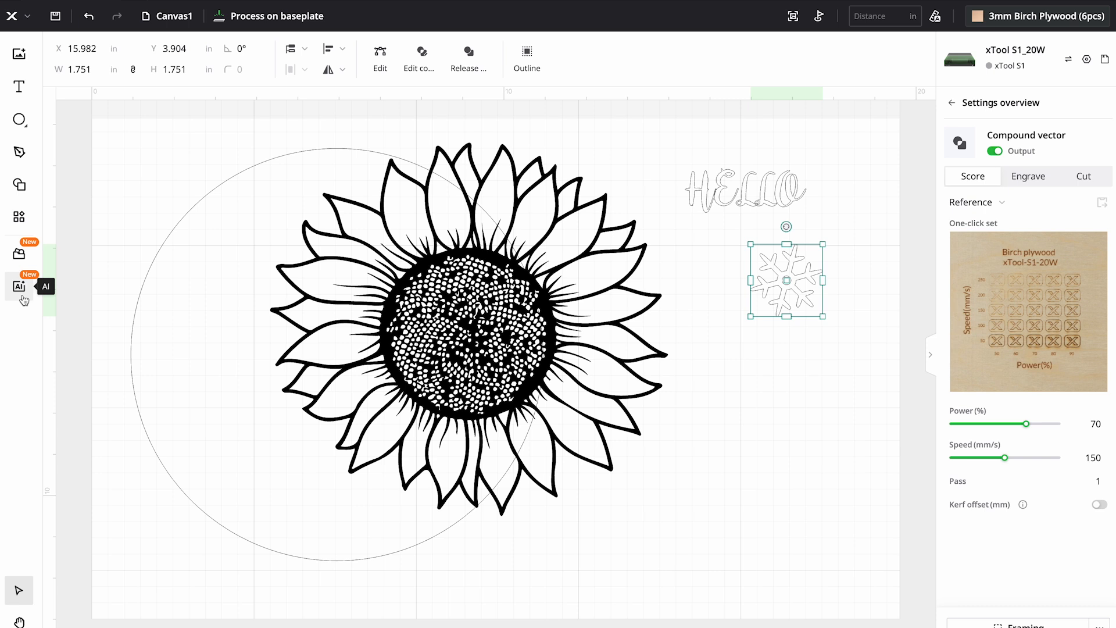
Create a grid array of the snowflake with 2 columns, 2 rows and 0.039 in spacing in both directions
click(19, 218)
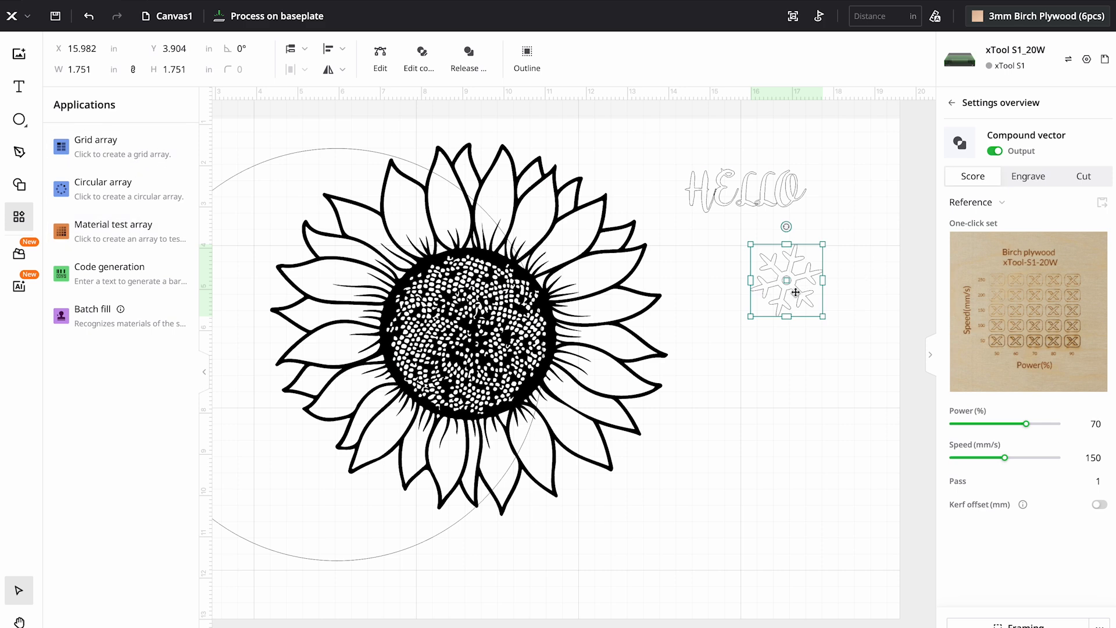
click(105, 147)
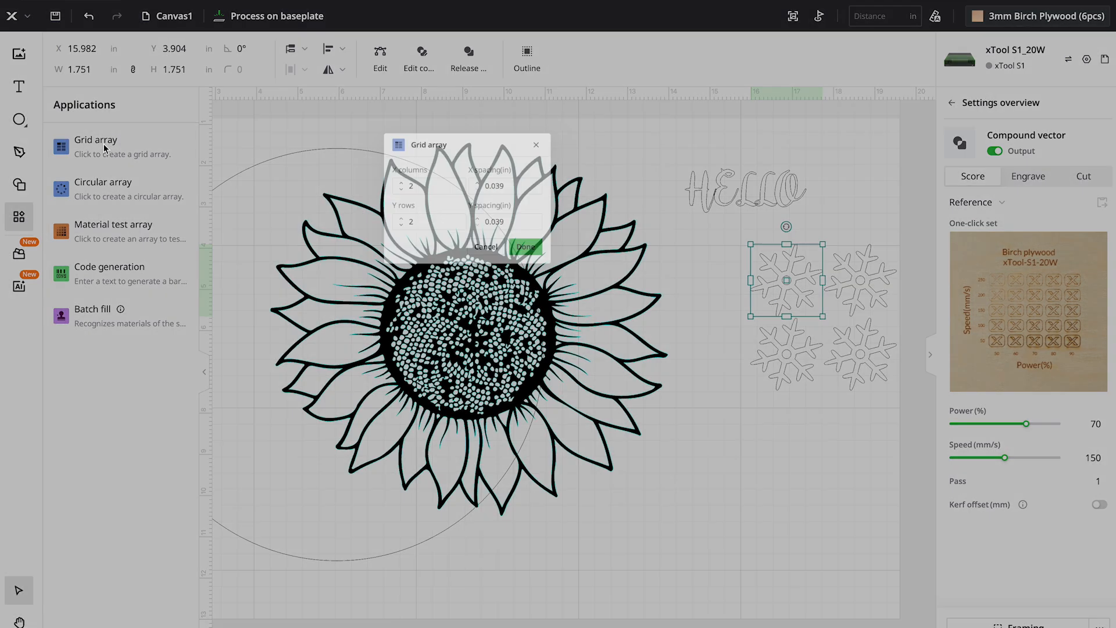
click(501, 196)
click(515, 241)
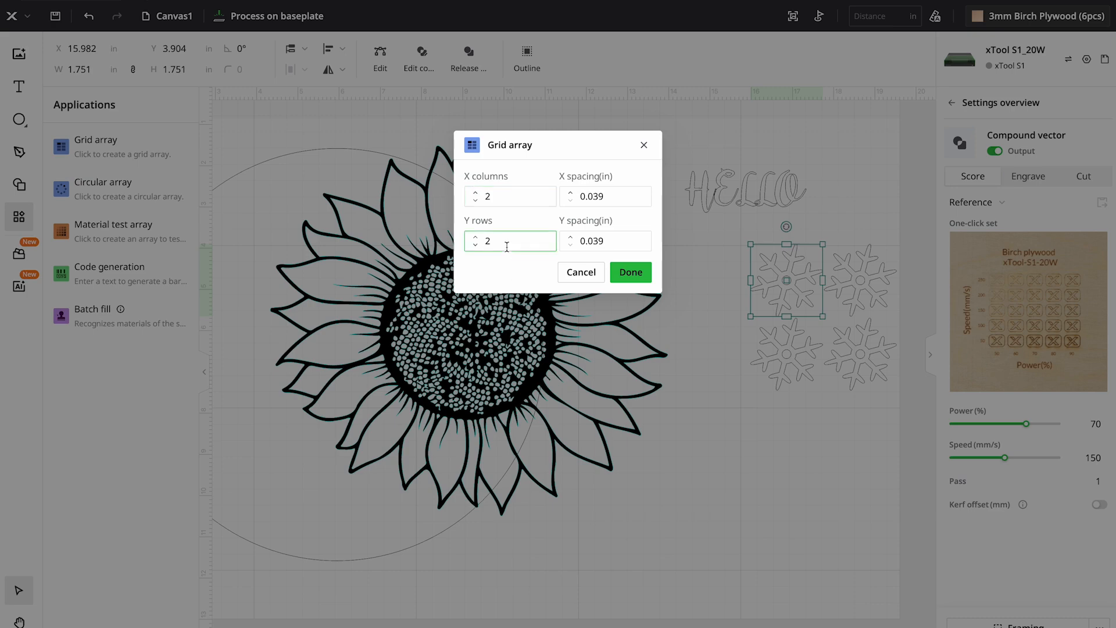
click(633, 275)
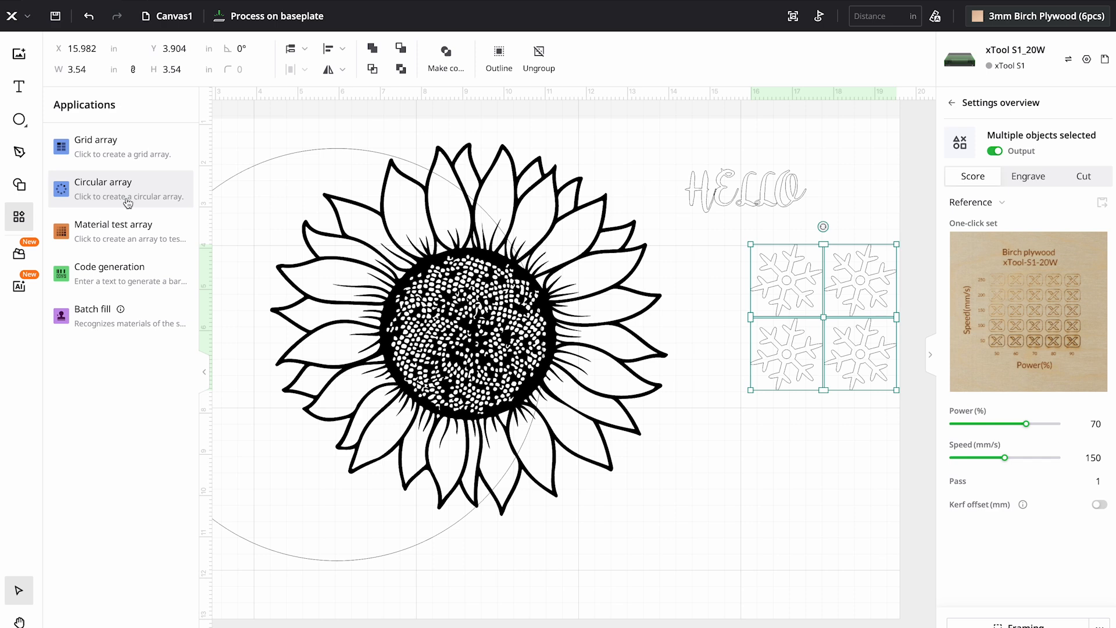
Look at the QR code and barcode options in Code generation, close it and select the sunflower
click(133, 274)
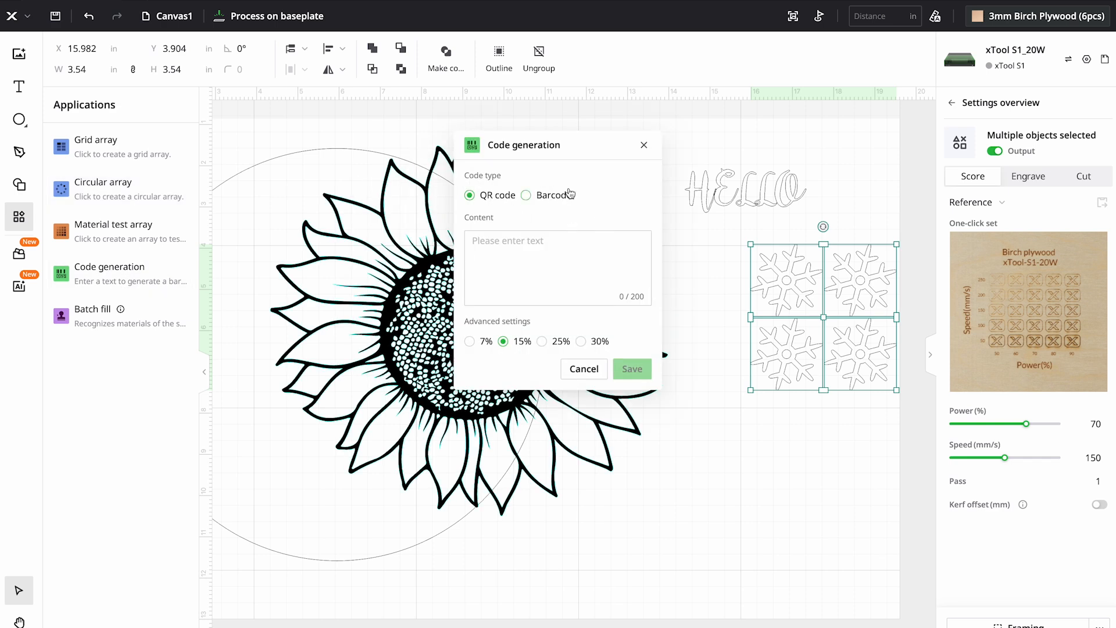
click(644, 145)
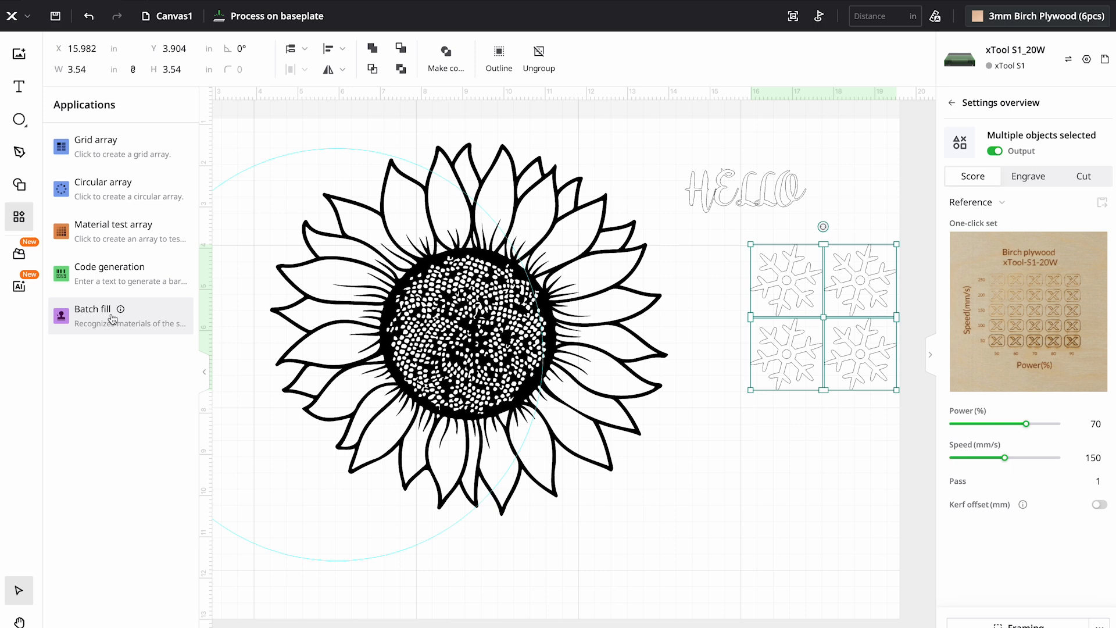
click(320, 303)
click(466, 180)
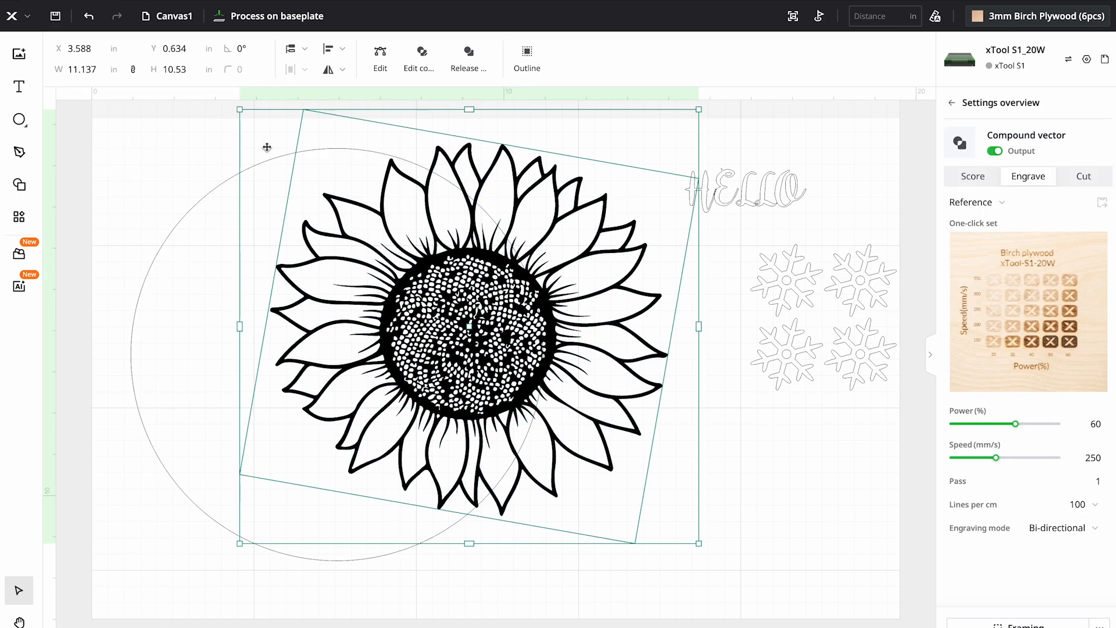
Deselect the sunflower, then hide the HELLO text through the object list and show it again
click(211, 191)
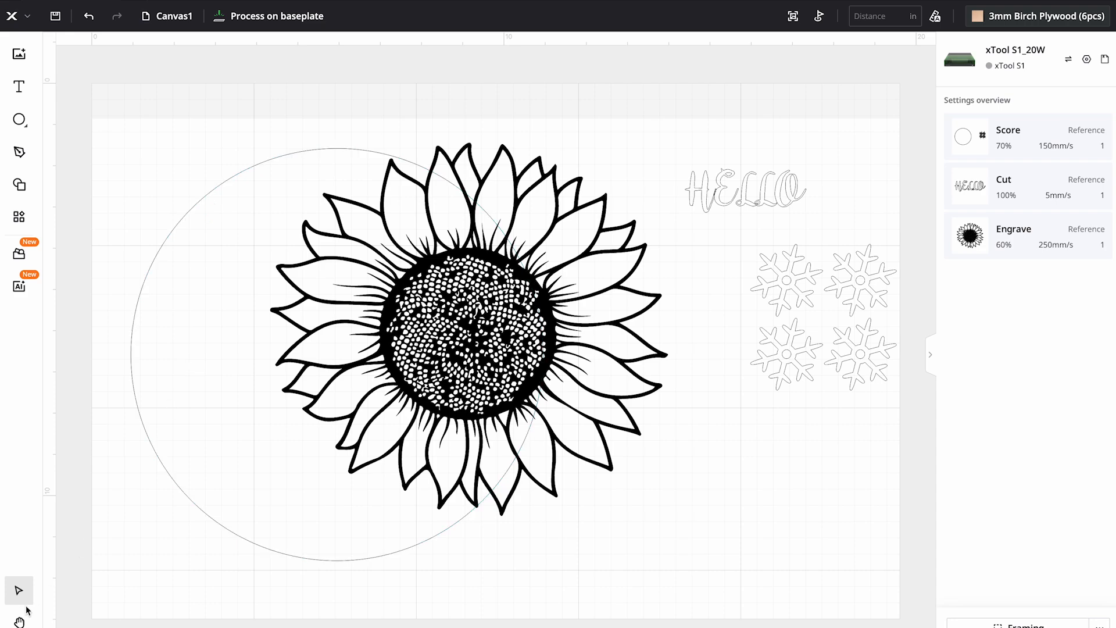
click(19, 622)
mouse_move(149, 523)
mouse_down()
mouse_move(282, 519)
mouse_move(123, 523)
mouse_move(254, 529)
mouse_move(99, 498)
mouse_move(123, 553)
mouse_move(117, 546)
mouse_move(140, 541)
mouse_up()
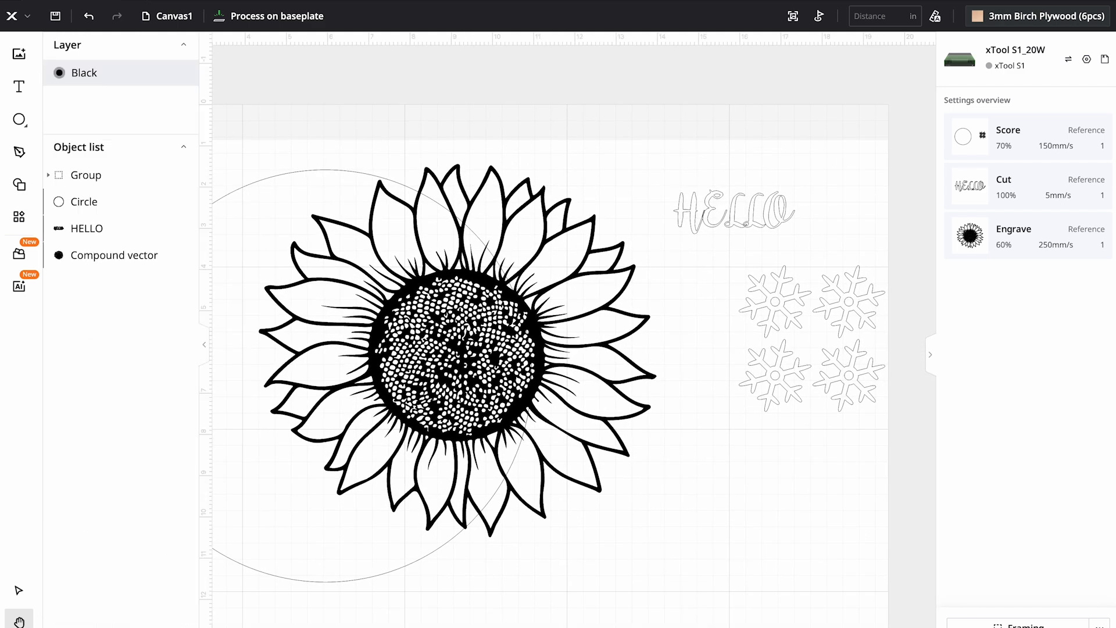
key(v)
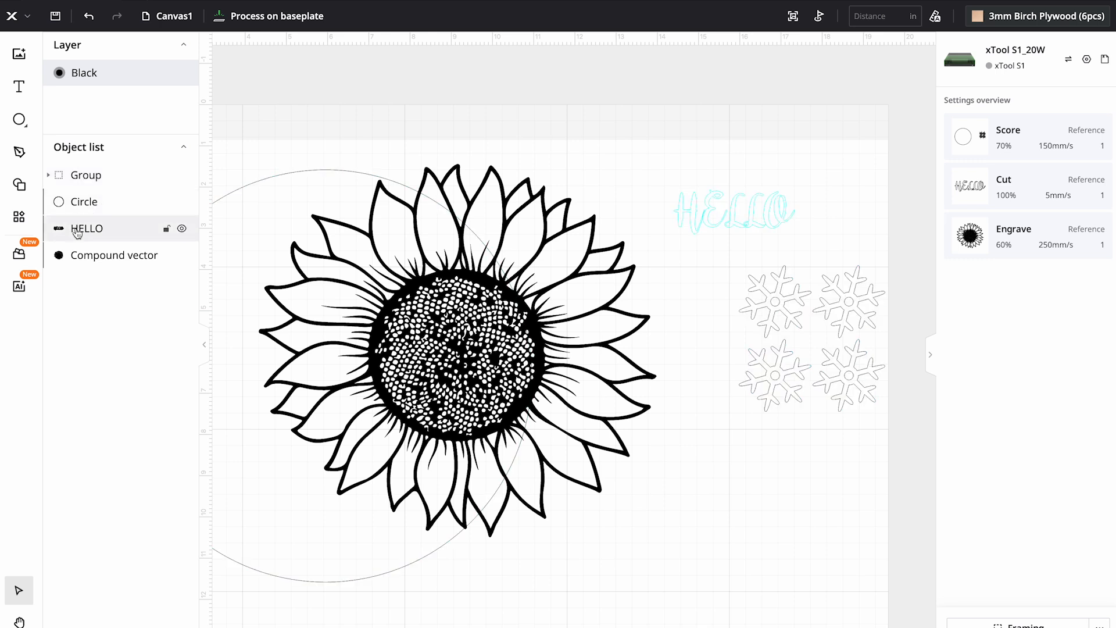
click(181, 230)
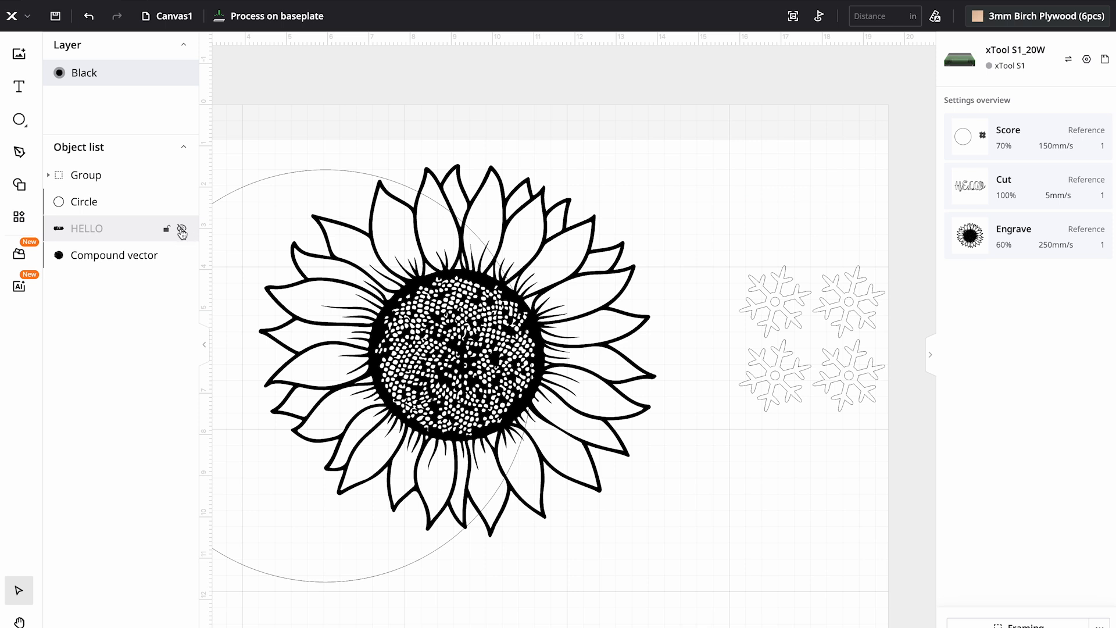
click(182, 232)
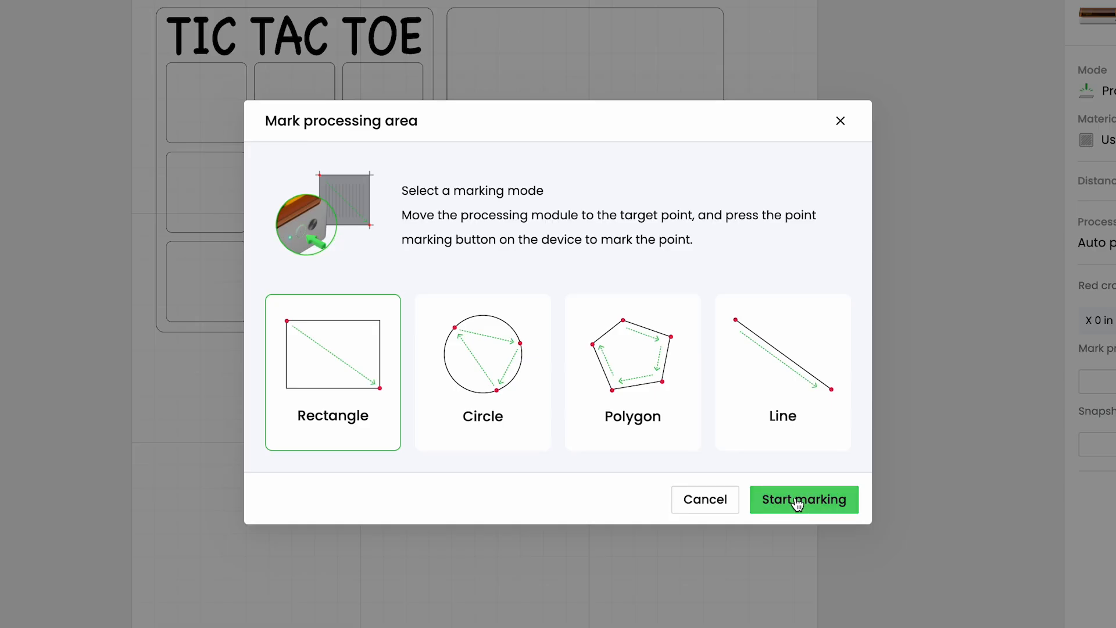
Mark the processing area in Rectangle mode with two points, end the marking and apply it to the canvas
click(794, 501)
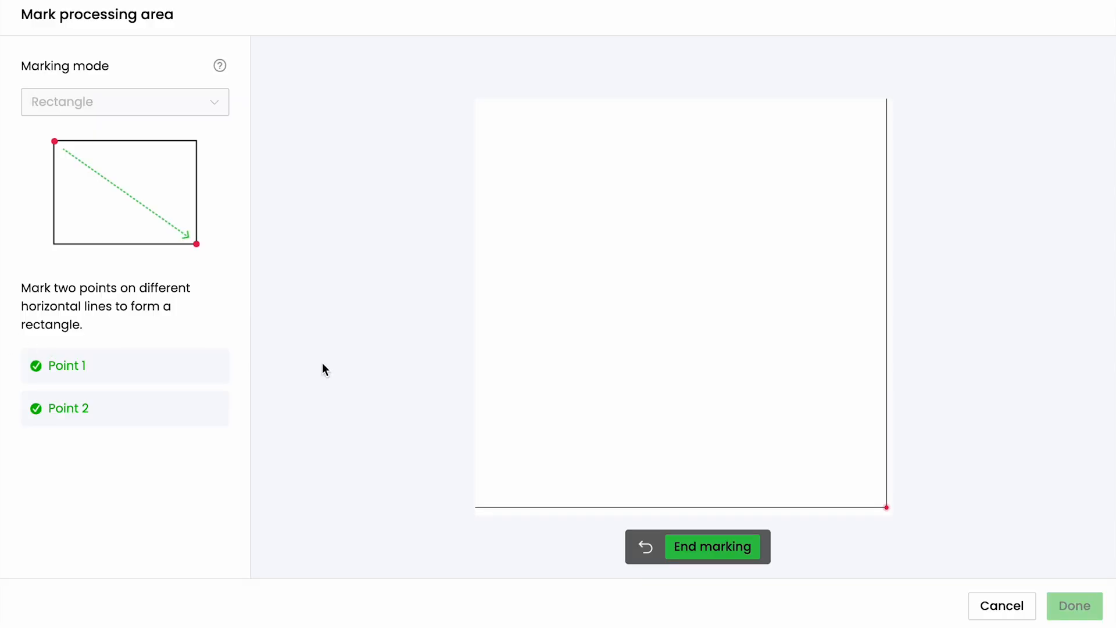
click(710, 551)
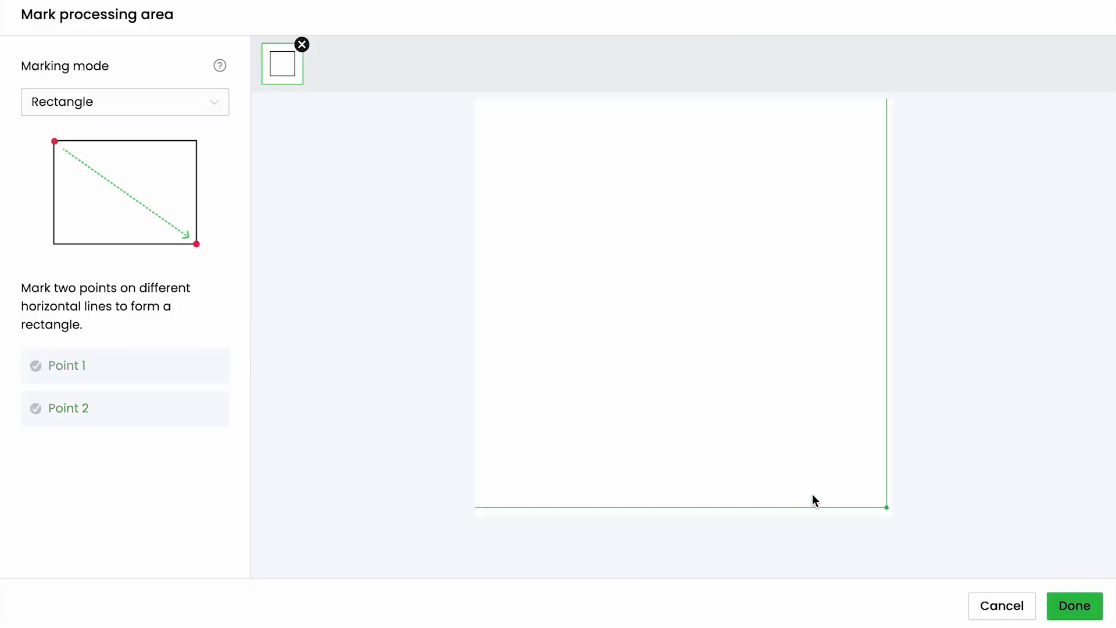
click(1069, 605)
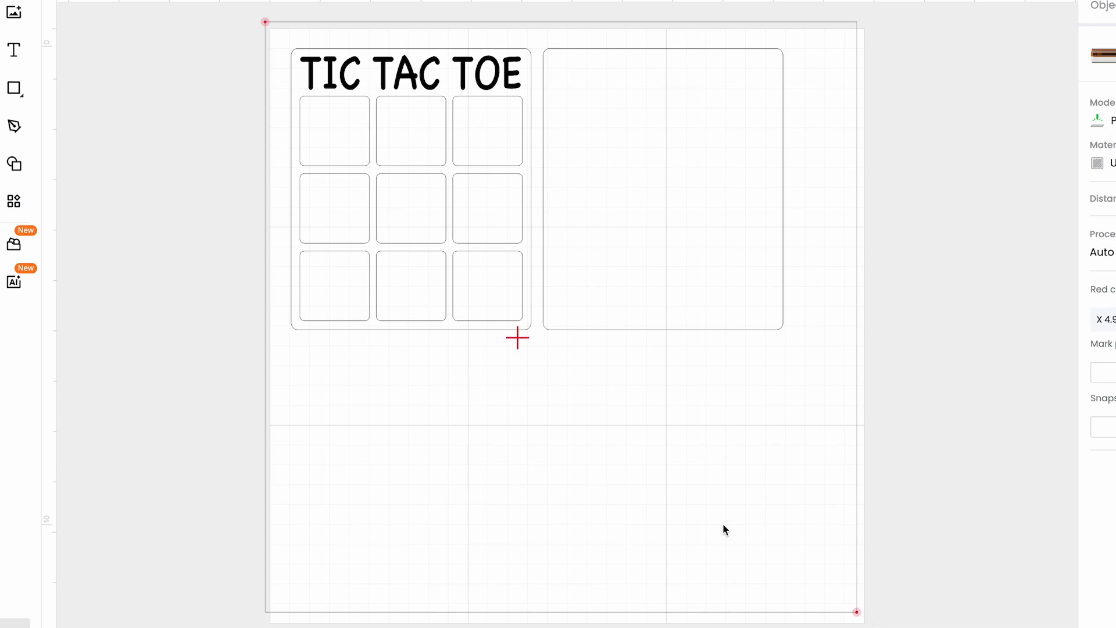
Move the whole TIC TAC TOE layout close to the upper-left corner of the marked rectangle and start processing the job
drag(286, 37, 805, 368)
drag(733, 326, 718, 308)
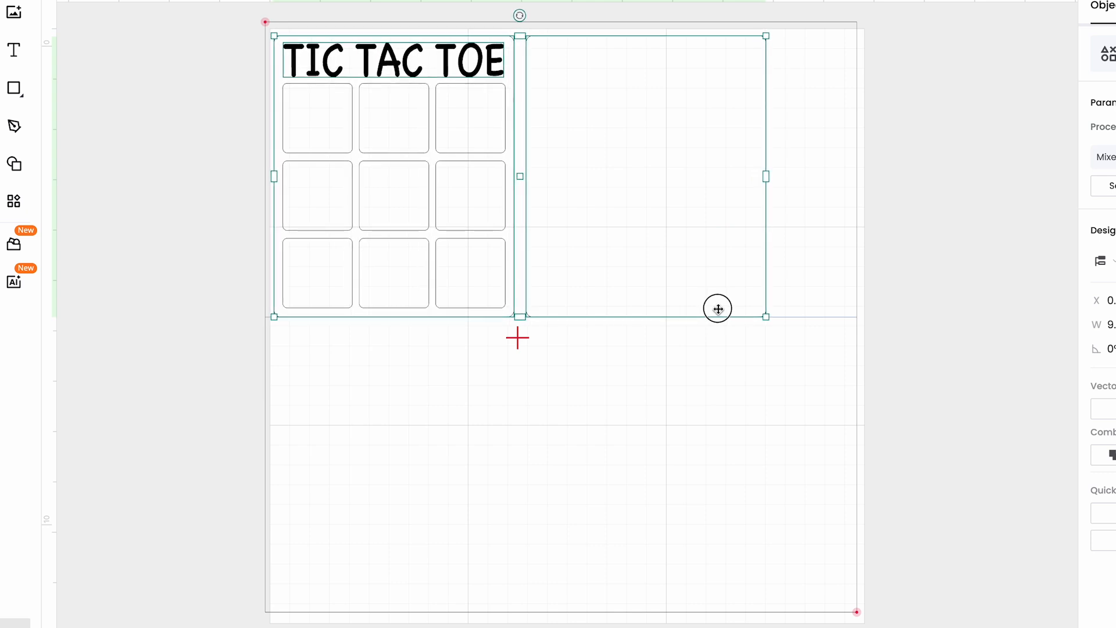
click(717, 420)
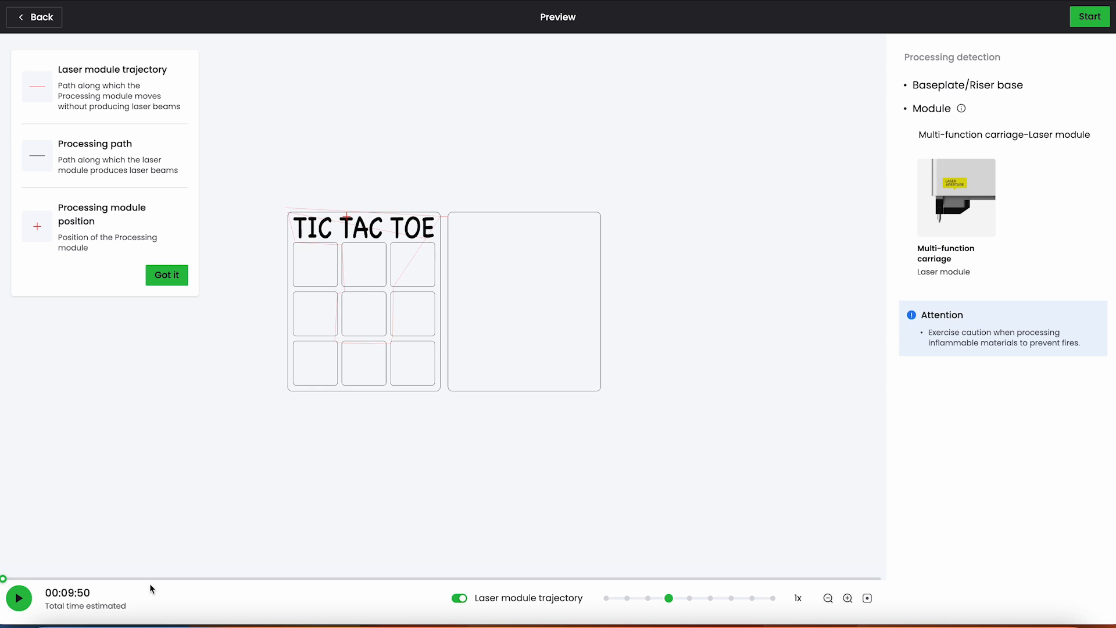
click(1091, 19)
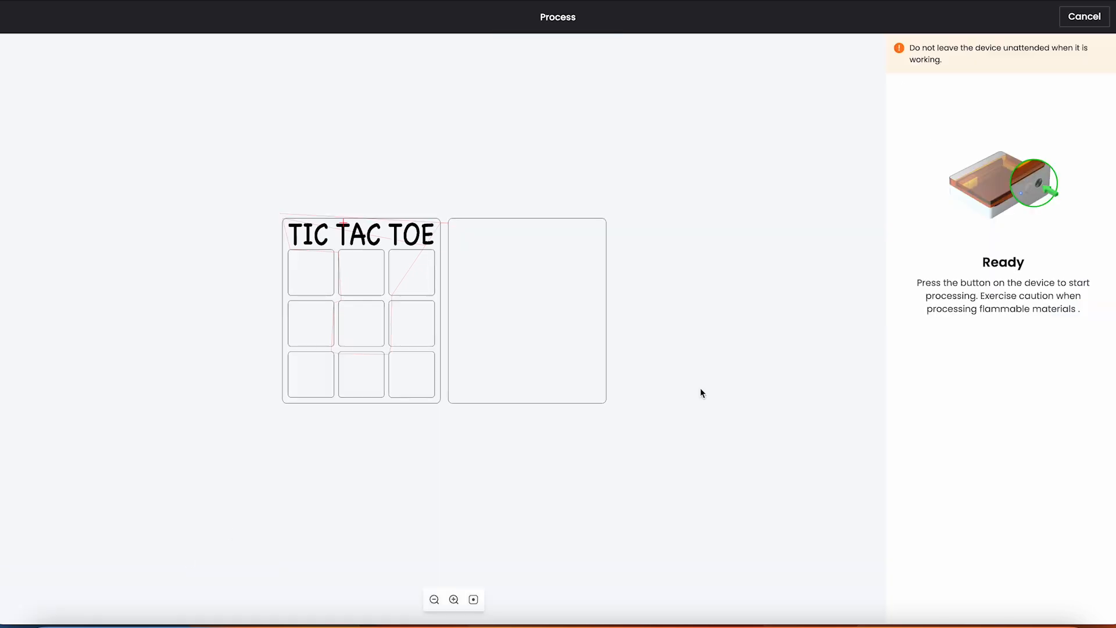